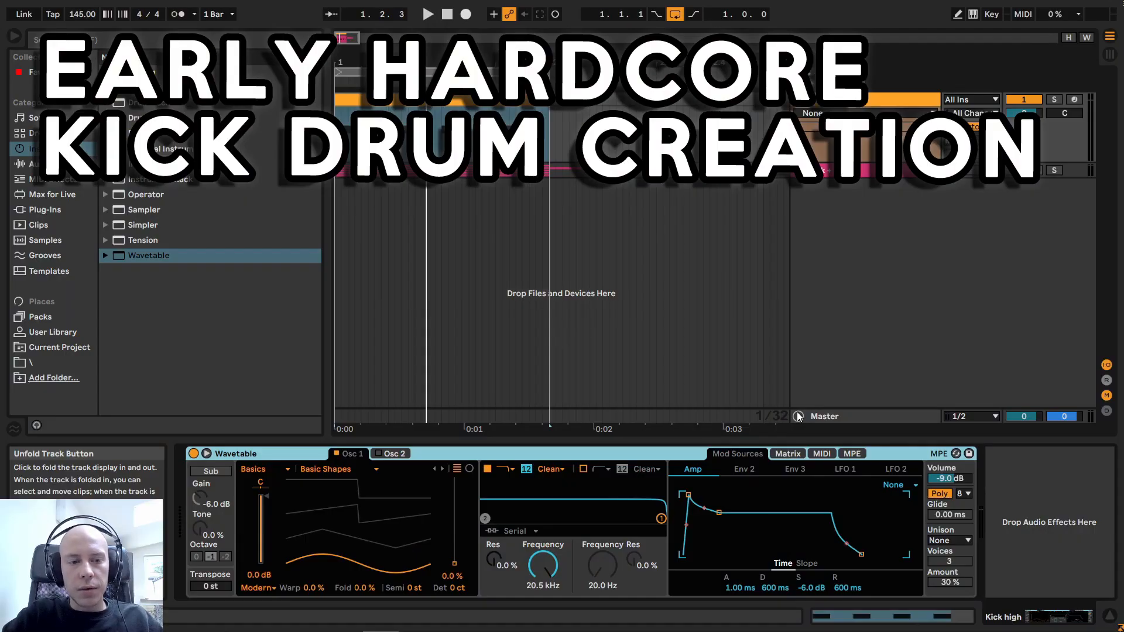
Step: Open the Kick high MIDI clip, select its four D1 notes and play the loop
{"action": "double_click", "coordinate": [537, 103]}
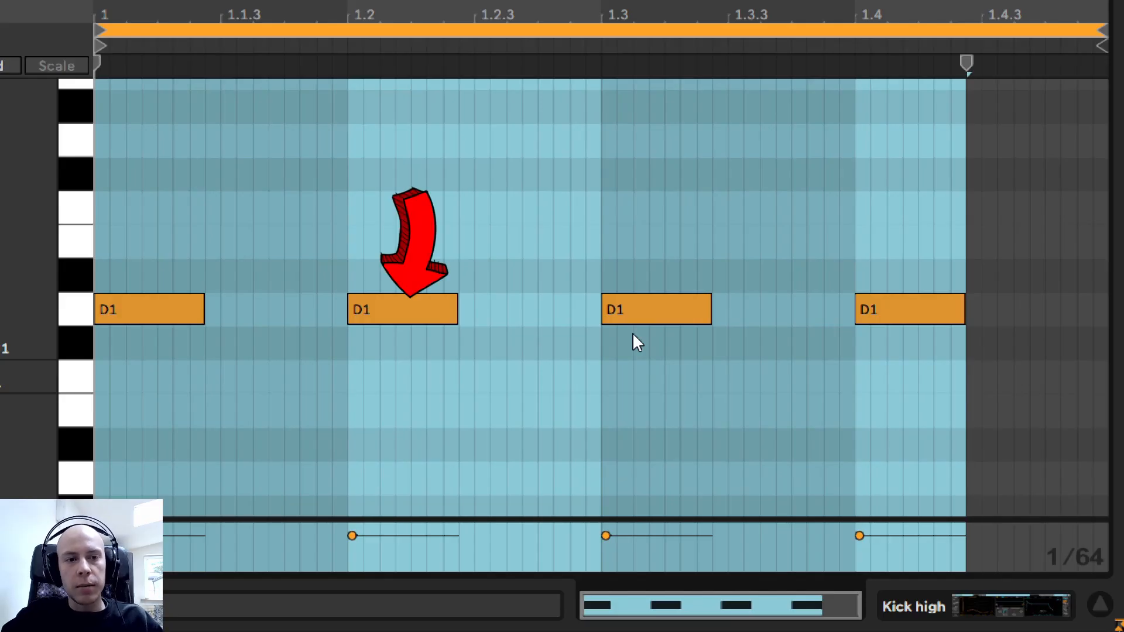
{"action": "left_click", "coordinate": [777, 378]}
{"action": "left_click_drag", "start_coordinate": [988, 385], "coordinate": [95, 250]}
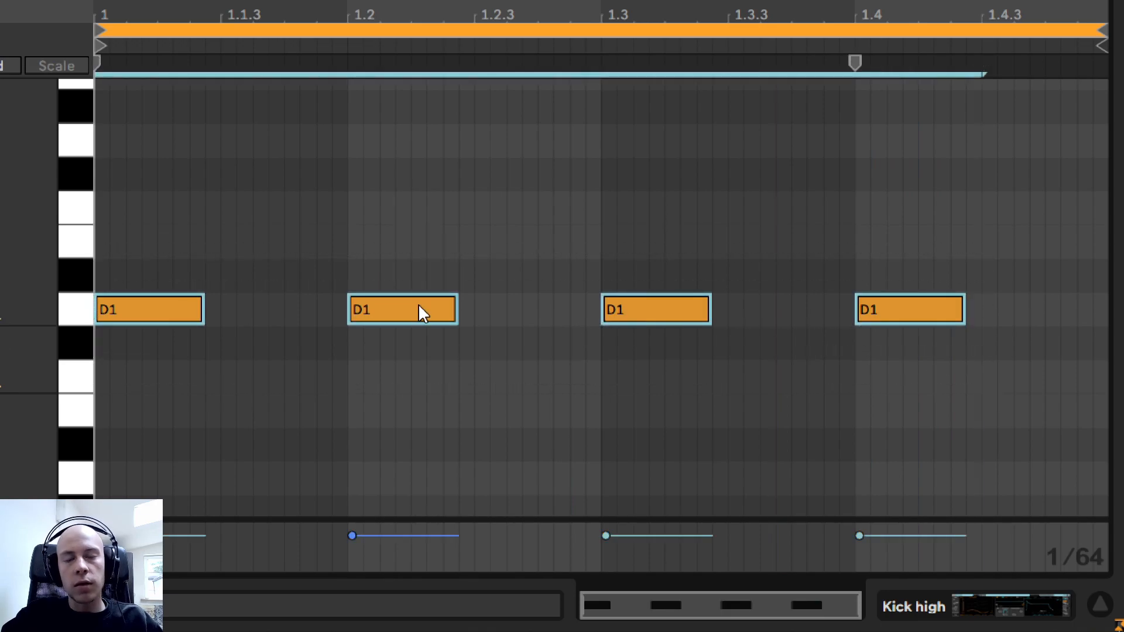
{"action": "key", "text": "space"}
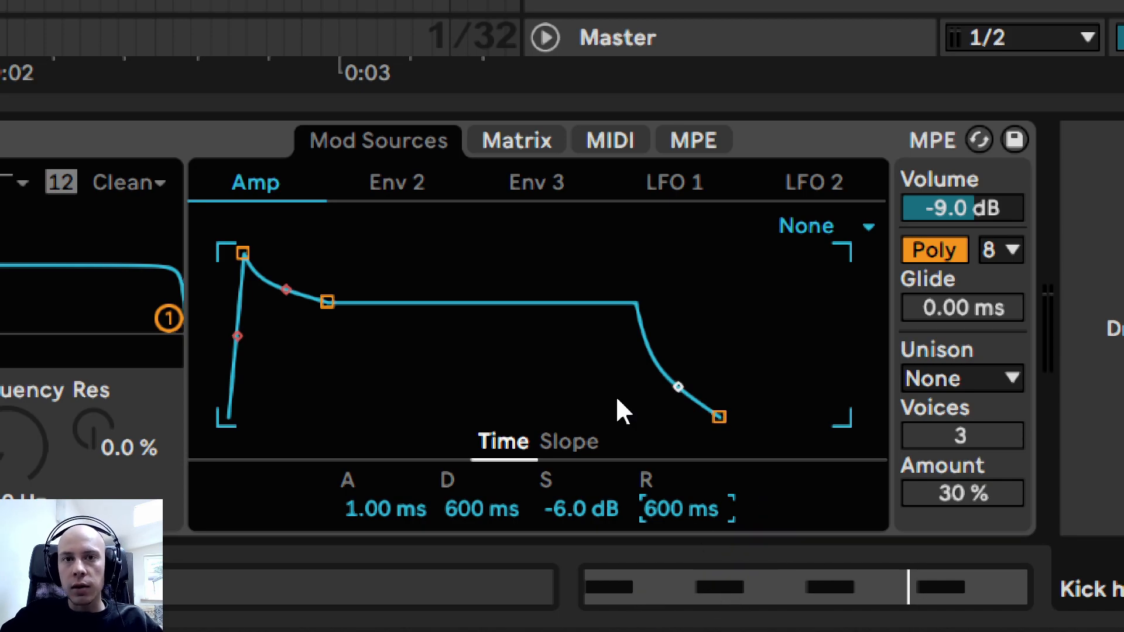
Step: Shape Wavetable's Amp envelope with 0.00 ms attack, 333 ms decay, -7.5 dB sustain and 16.0 ms release
{"action": "left_click_drag", "start_coordinate": [661, 514], "coordinate": [598, 443]}
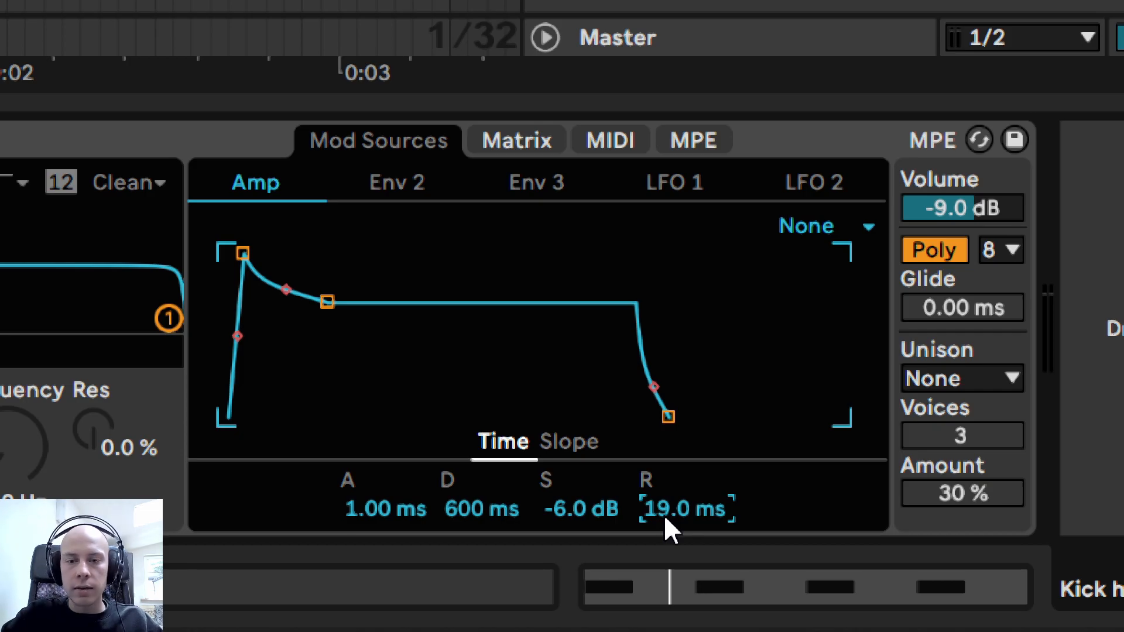
{"action": "left_click_drag", "start_coordinate": [664, 518], "coordinate": [443, 369]}
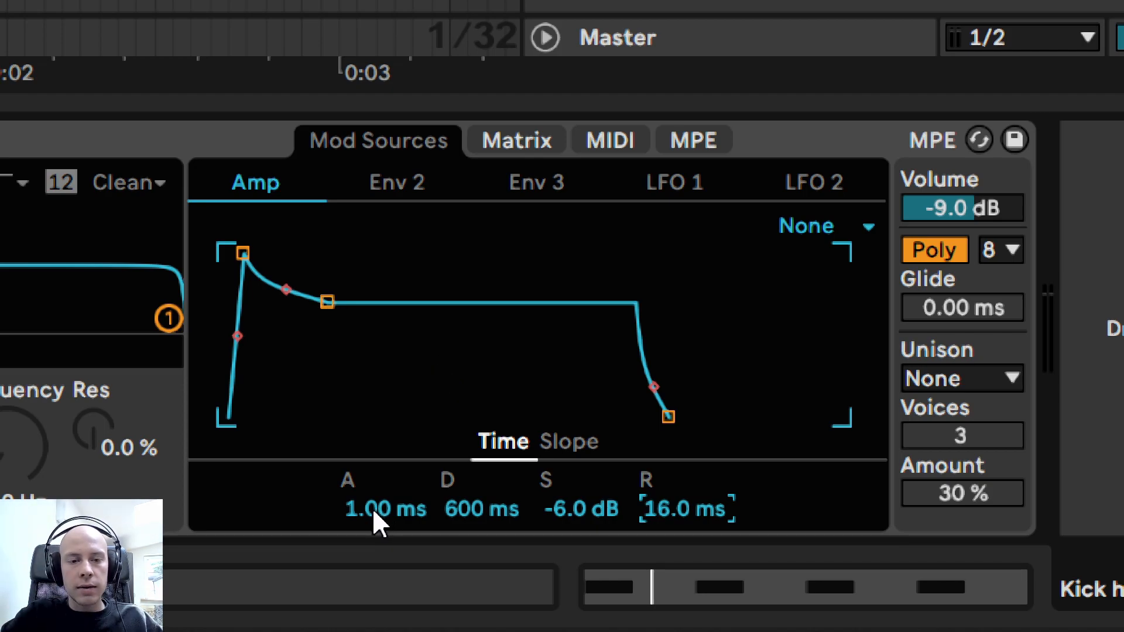
{"action": "left_click_drag", "start_coordinate": [374, 518], "coordinate": [374, 544]}
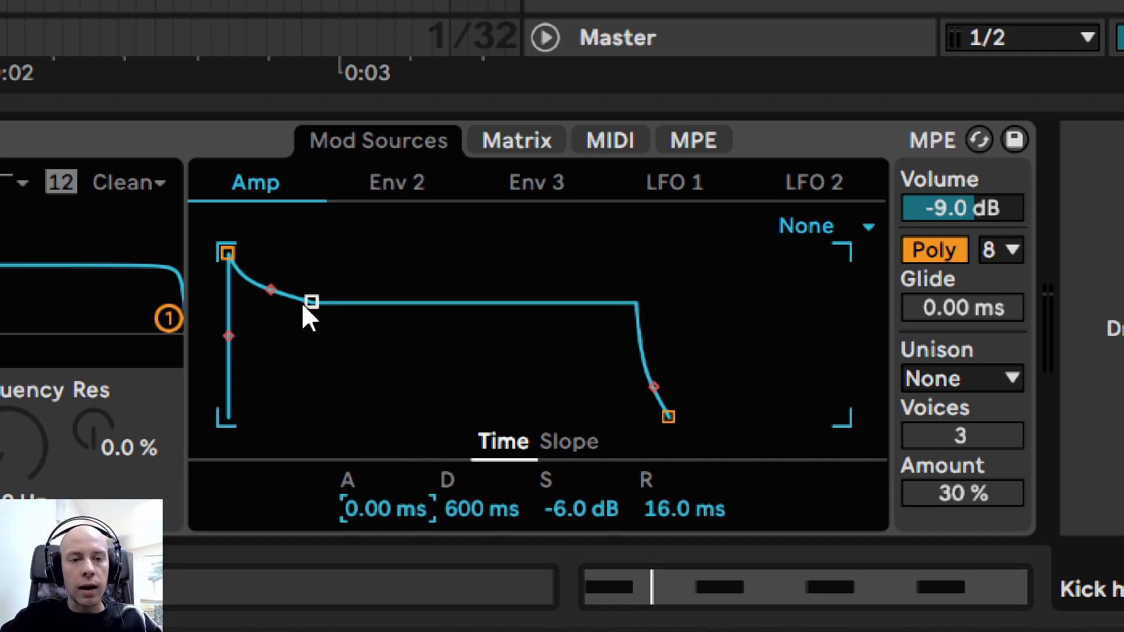
{"action": "left_click_drag", "start_coordinate": [483, 508], "coordinate": [482, 519]}
{"action": "left_click_drag", "start_coordinate": [579, 508], "coordinate": [578, 490]}
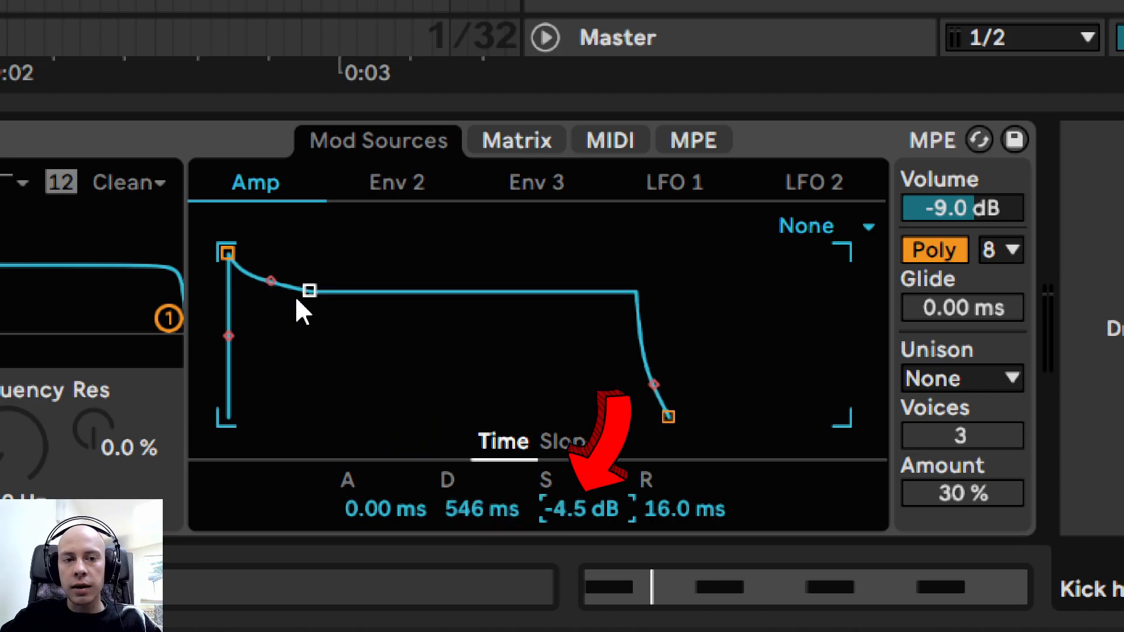
{"action": "left_click_drag", "start_coordinate": [308, 291], "coordinate": [301, 313]}
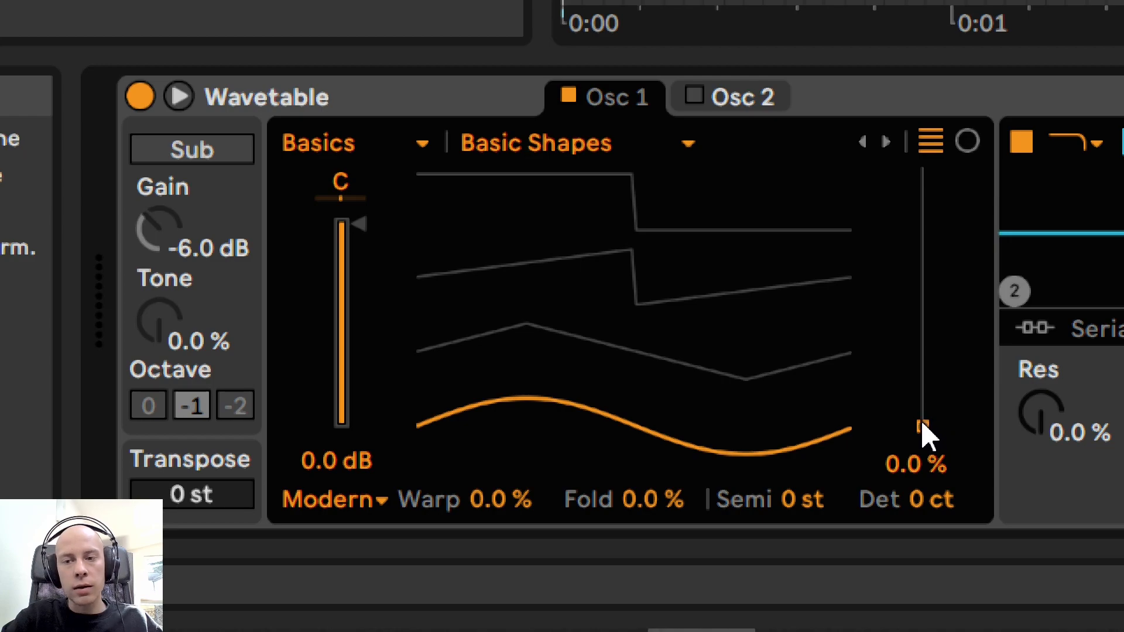
Step: Set the Osc 1 wavetable position to 73 % and enable the sub oscillator at octave 0, gain -4.9 dB and tone 60 %
{"action": "left_click_drag", "start_coordinate": [922, 427], "coordinate": [922, 238]}
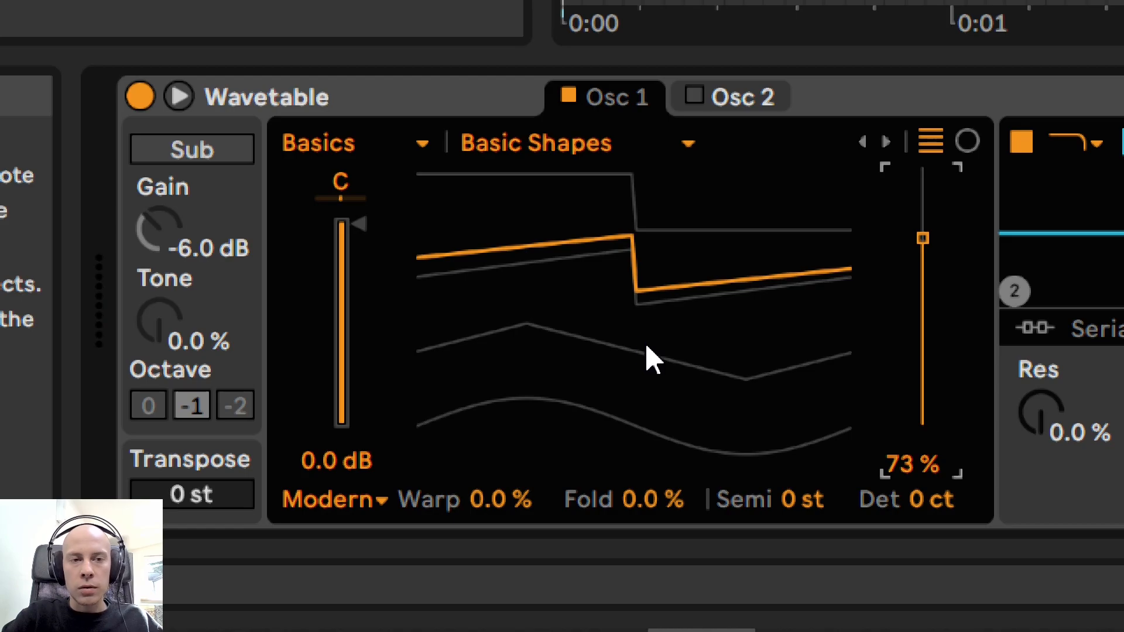
{"action": "left_click", "coordinate": [184, 153]}
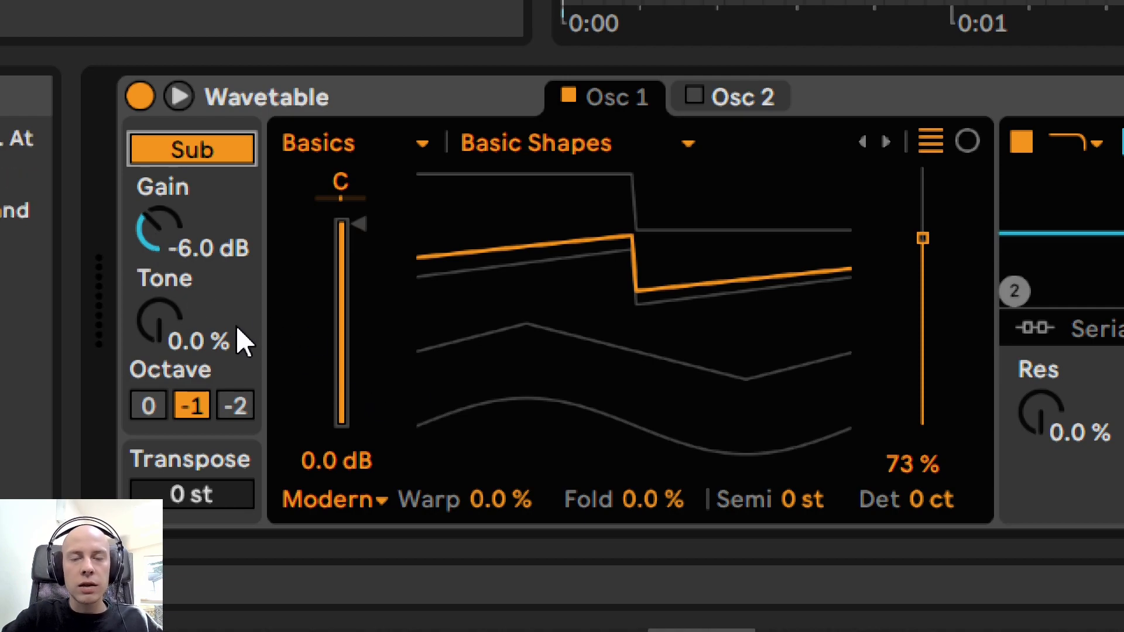
{"action": "left_click_drag", "start_coordinate": [156, 328], "coordinate": [160, 262]}
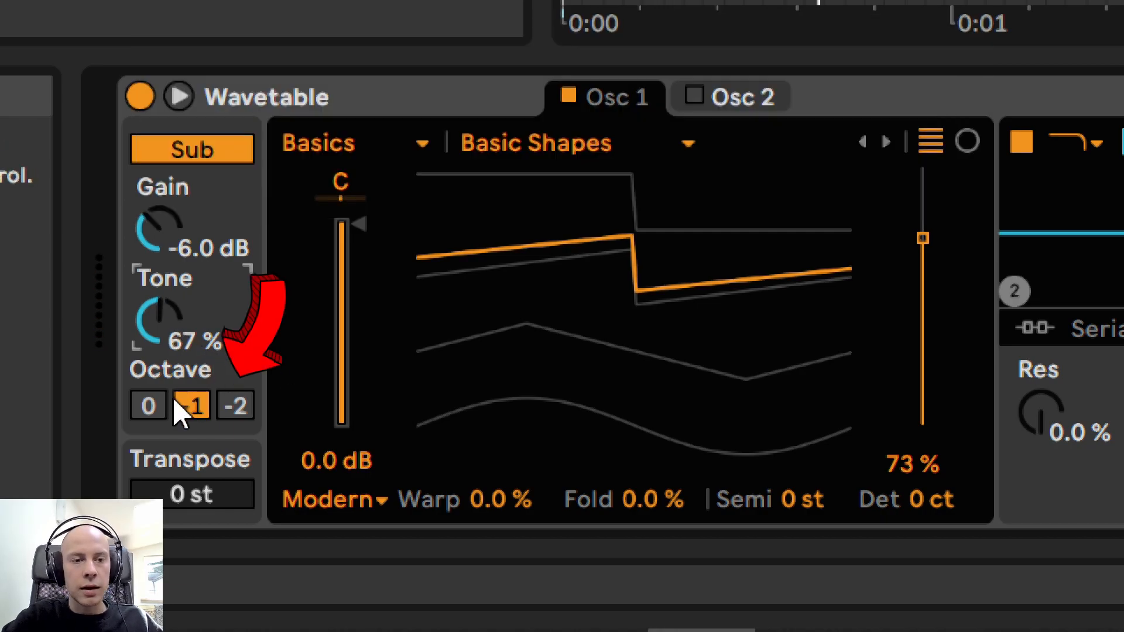
{"action": "left_click", "coordinate": [148, 405]}
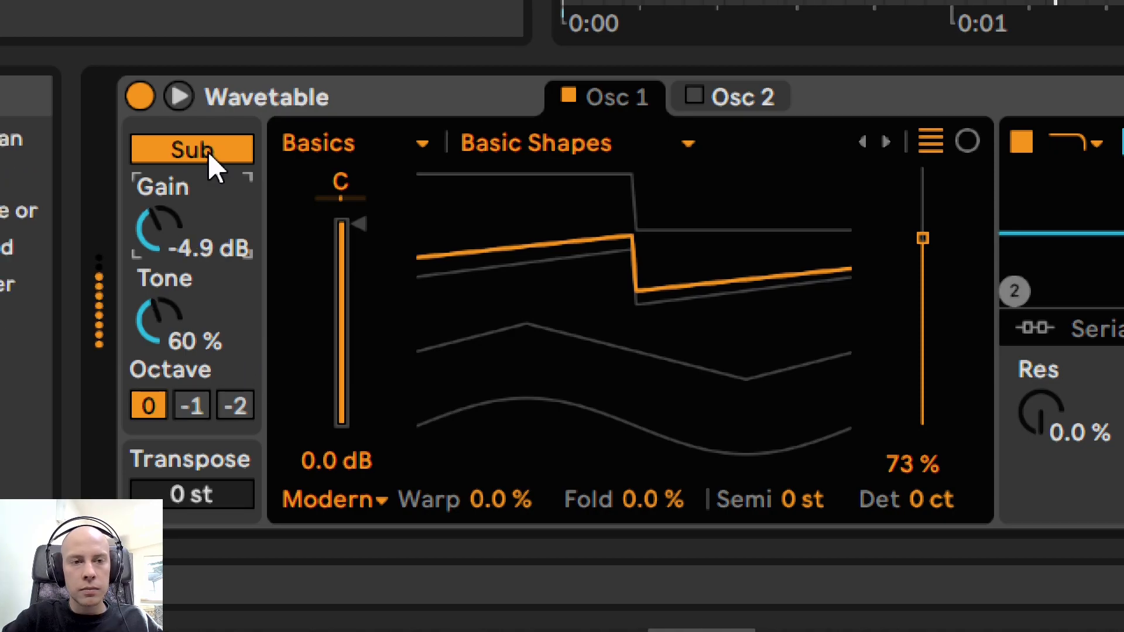
{"action": "left_click", "coordinate": [207, 150]}
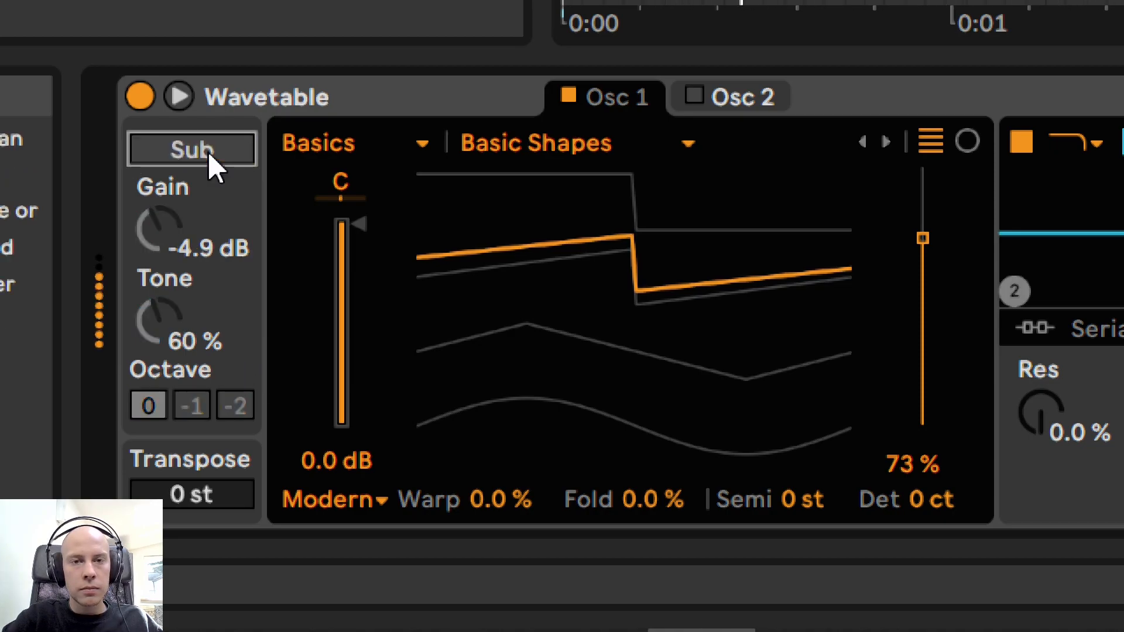
{"action": "left_click", "coordinate": [207, 150]}
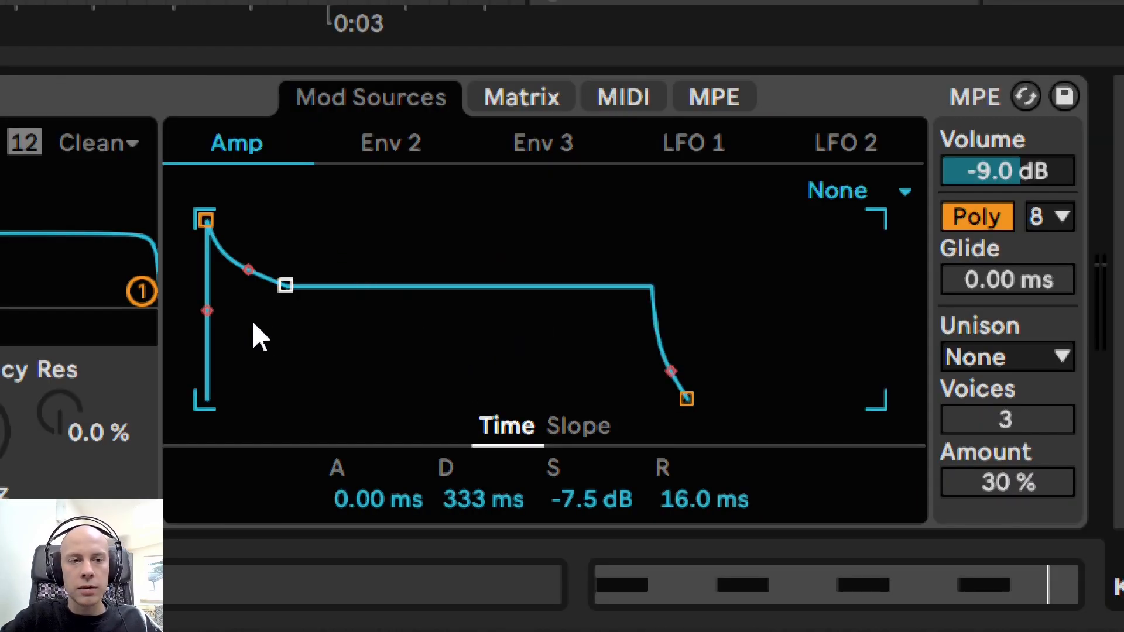
Step: Modulate Pitch with Env 2 by 24, and give Env 2 a 0.00 ms attack, shorter decay and lower sustain
{"action": "left_click", "coordinate": [502, 108]}
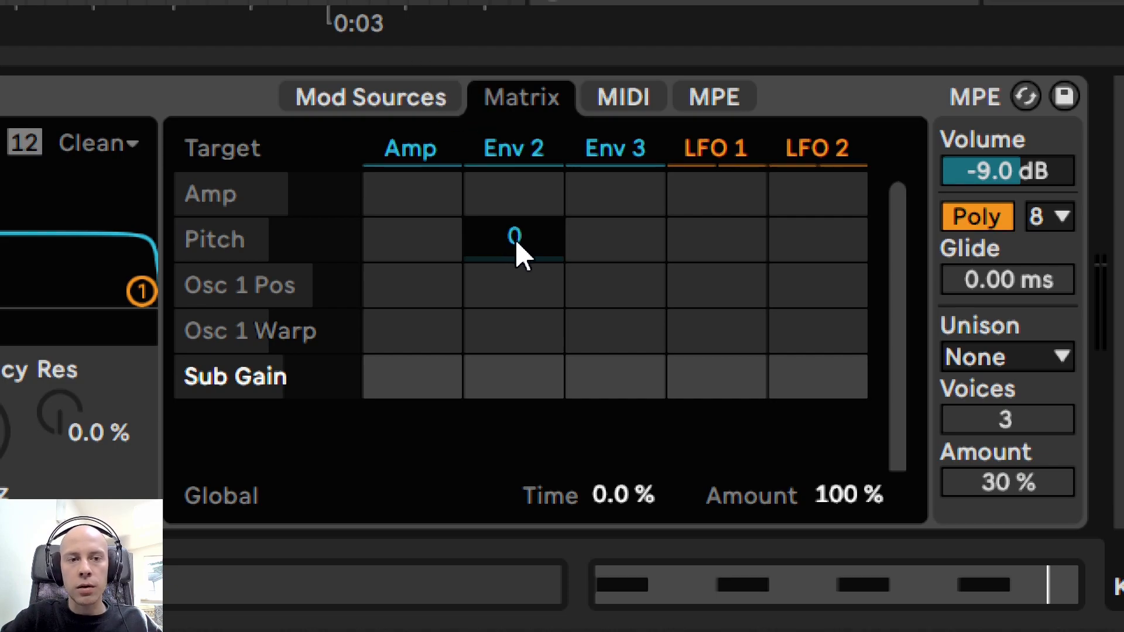
{"action": "left_click_drag", "start_coordinate": [515, 242], "coordinate": [515, 172]}
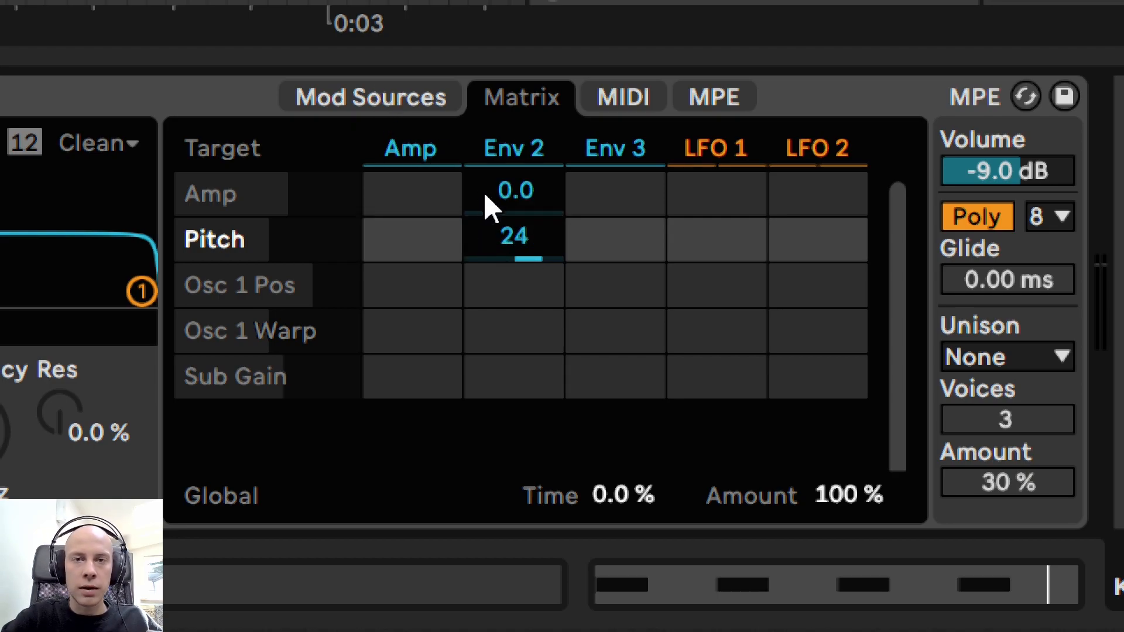
{"action": "left_click", "coordinate": [389, 104]}
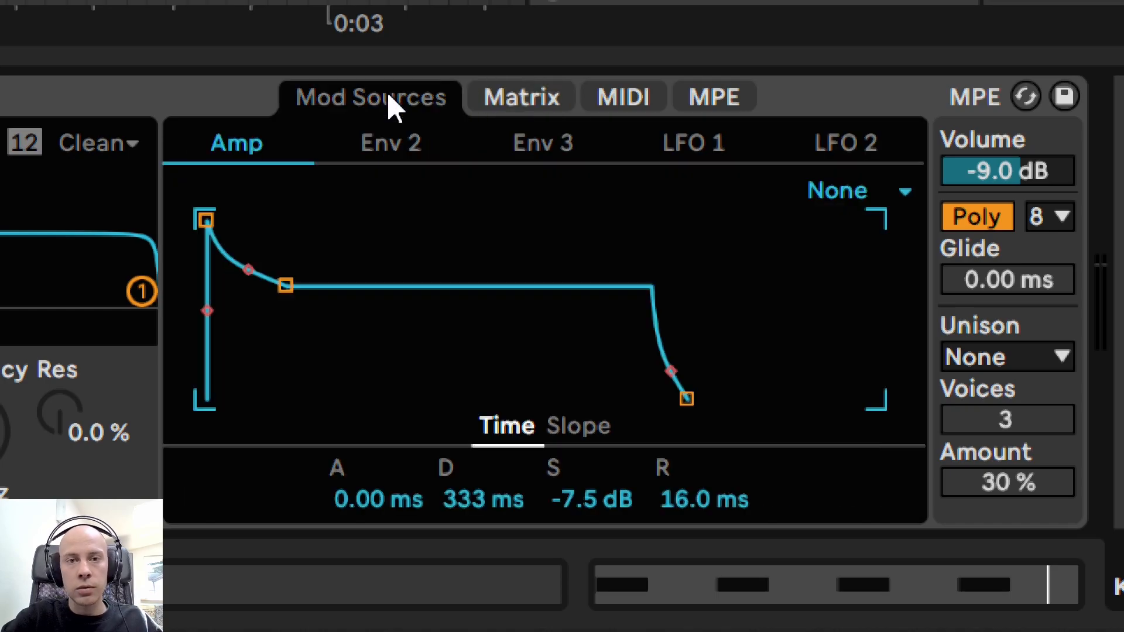
{"action": "left_click", "coordinate": [420, 143]}
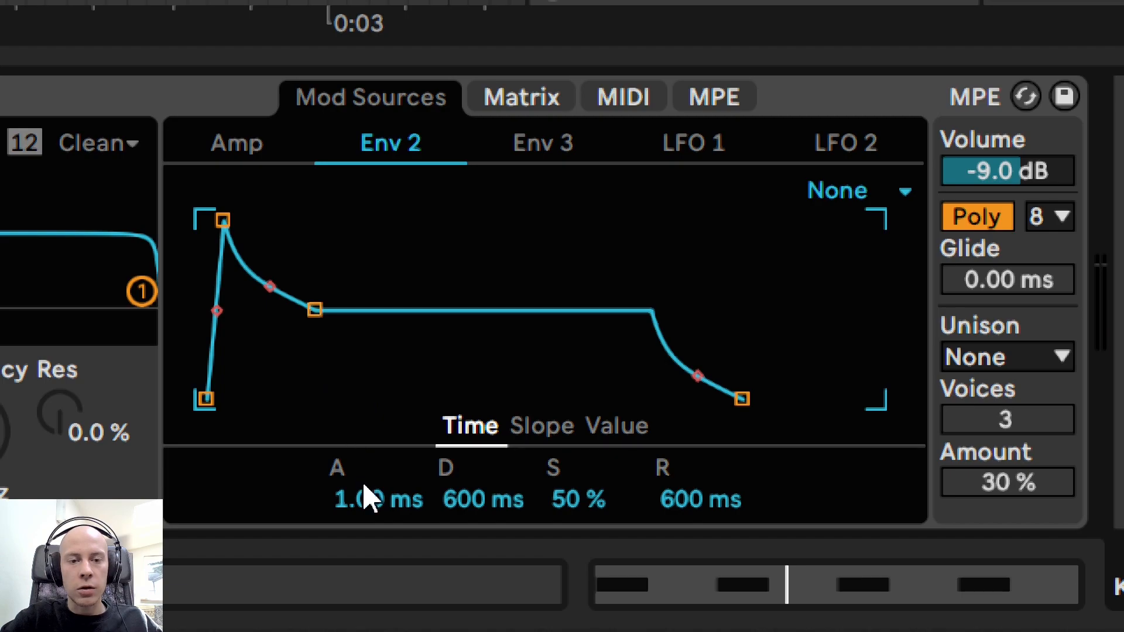
{"action": "left_click_drag", "start_coordinate": [358, 507], "coordinate": [358, 527]}
{"action": "left_click_drag", "start_coordinate": [421, 503], "coordinate": [421, 527]}
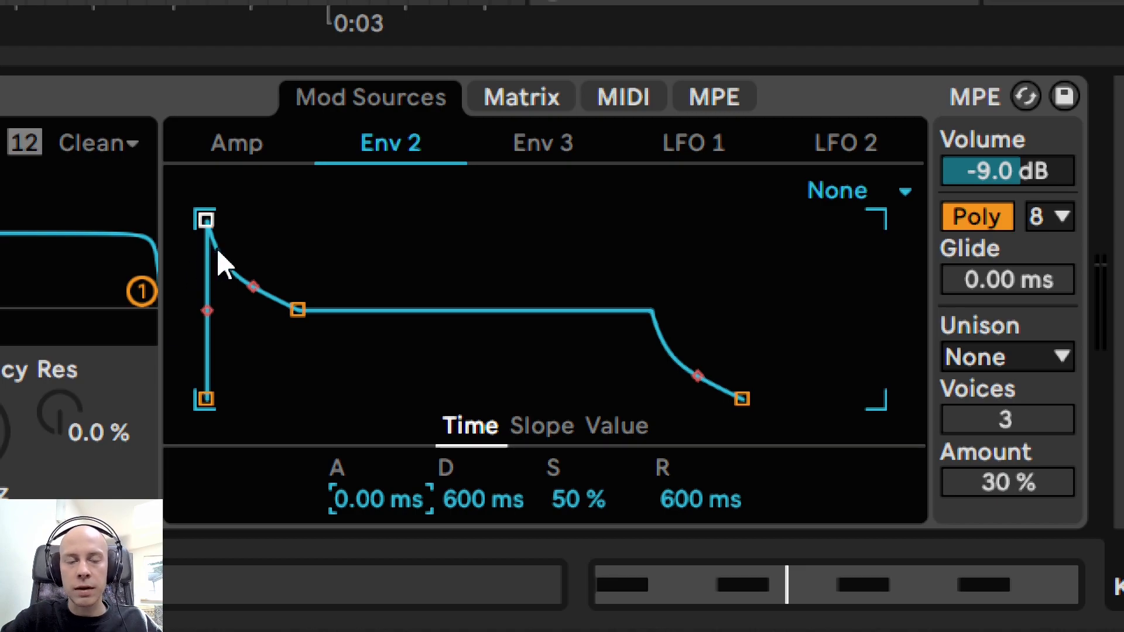
{"action": "left_click_drag", "start_coordinate": [304, 320], "coordinate": [280, 398]}
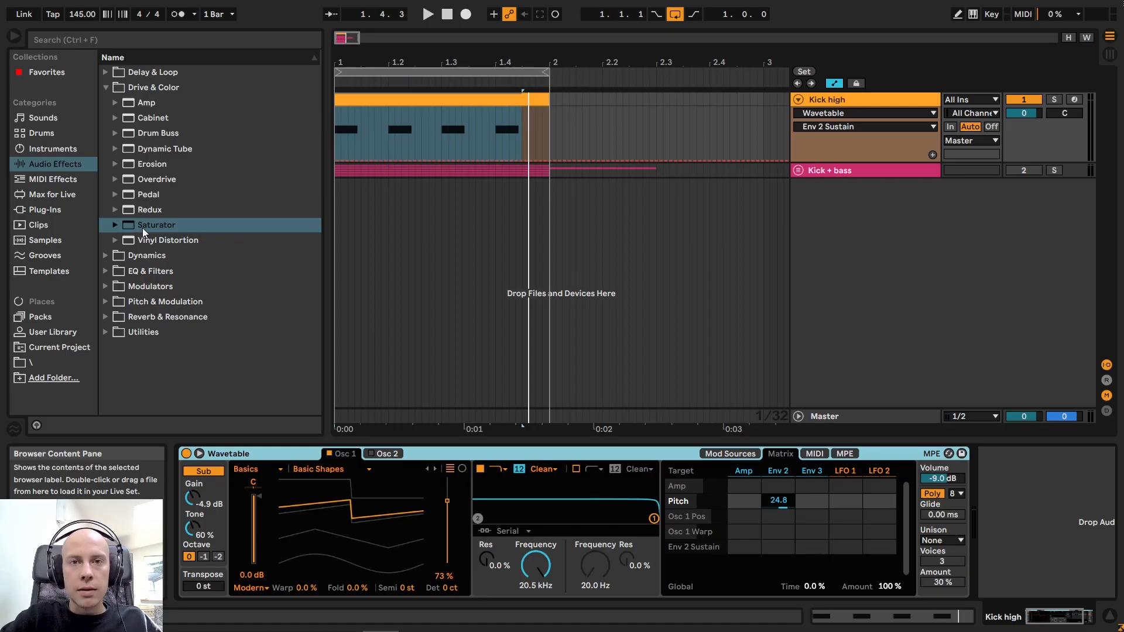
Step: Add a Saturator after Wavetable on the Kick high track and step through its curve types, keeping Analog Clip
{"action": "left_click_drag", "start_coordinate": [145, 226], "coordinate": [1039, 515]}
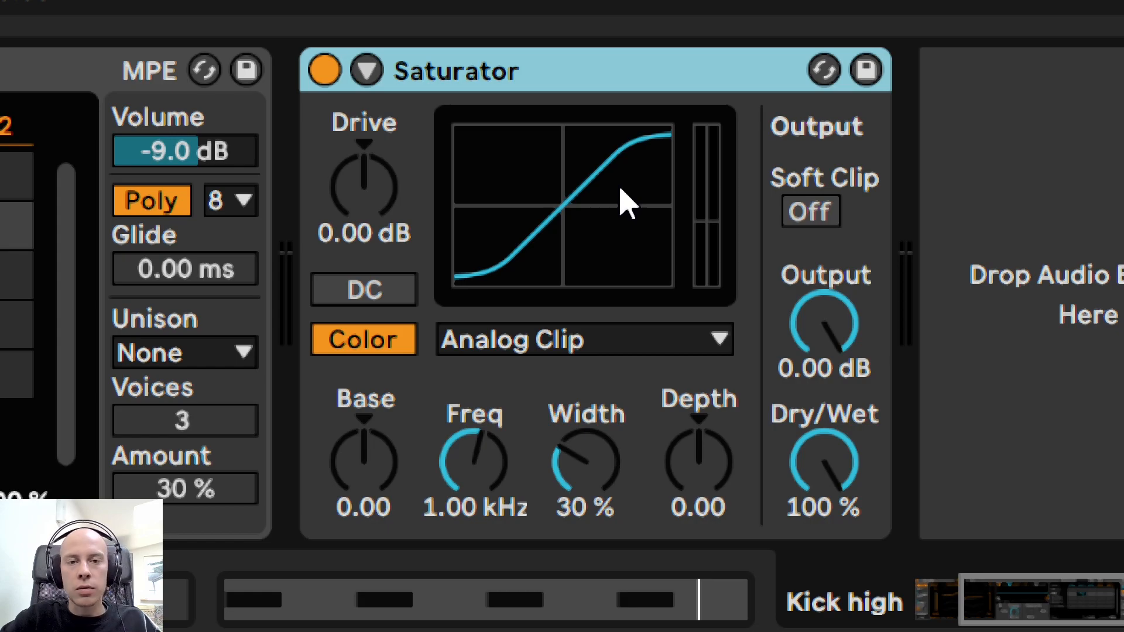
{"action": "left_click", "coordinate": [599, 343]}
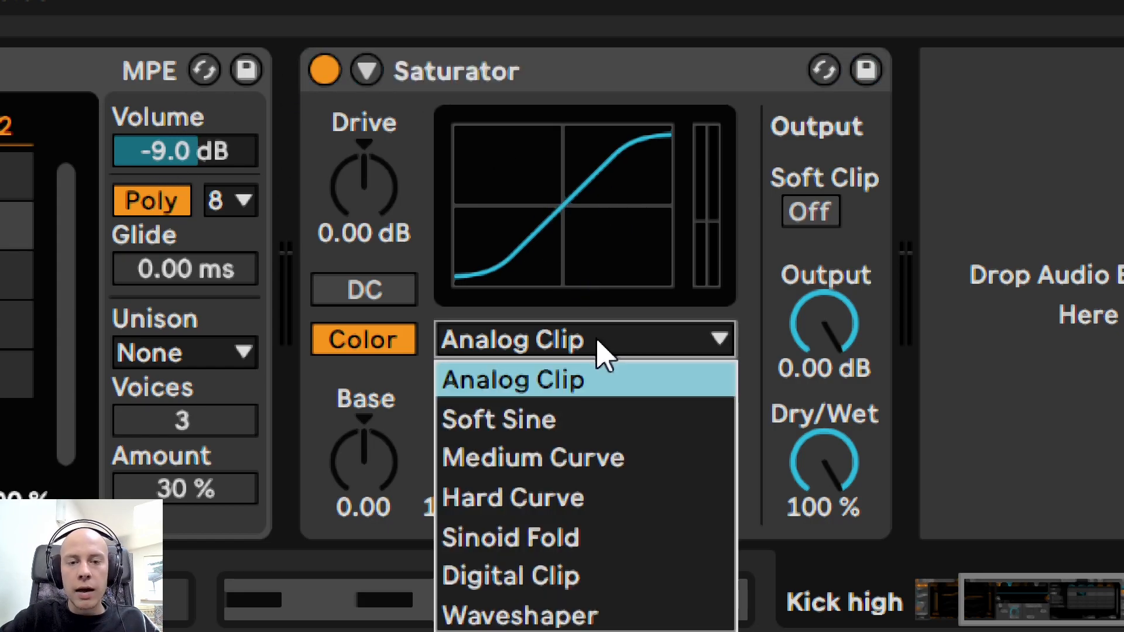
{"action": "left_click", "coordinate": [578, 416]}
{"action": "key", "text": "Down"}
{"action": "key", "text": "Down"}
{"action": "key", "text": "Down"}
{"action": "key", "text": "Up"}
{"action": "key", "text": "Up"}
{"action": "key", "text": "Up"}
{"action": "key", "text": "Up"}
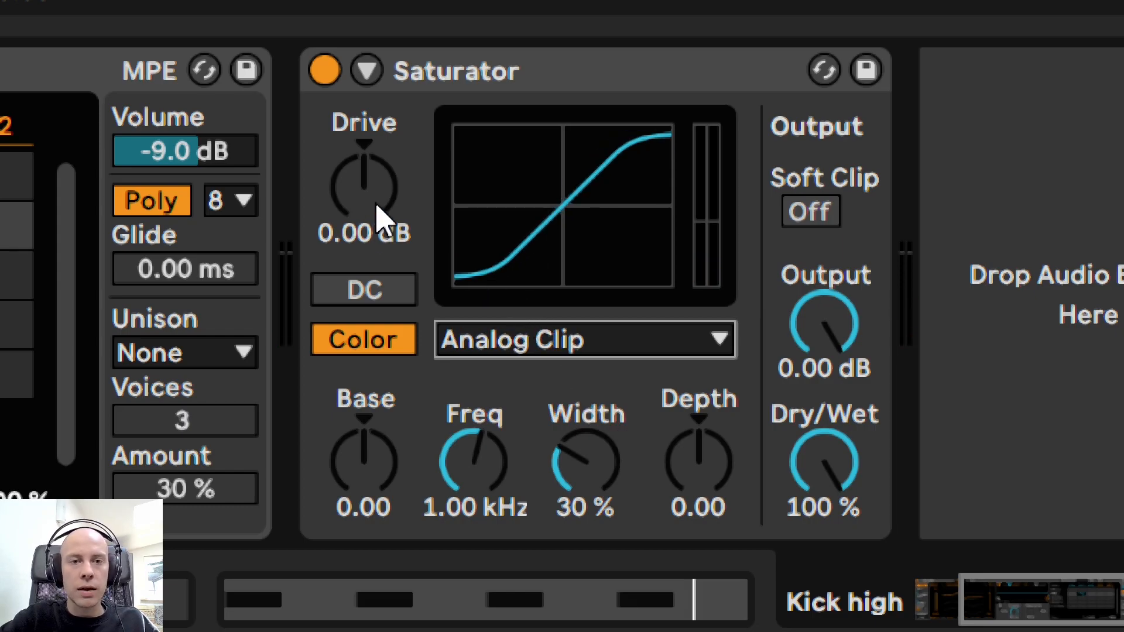
Step: Set the Saturator's Drive to 12.0 dB and compare the other curve types by ear, returning to Analog Clip
{"action": "left_click_drag", "start_coordinate": [371, 221], "coordinate": [371, 183]}
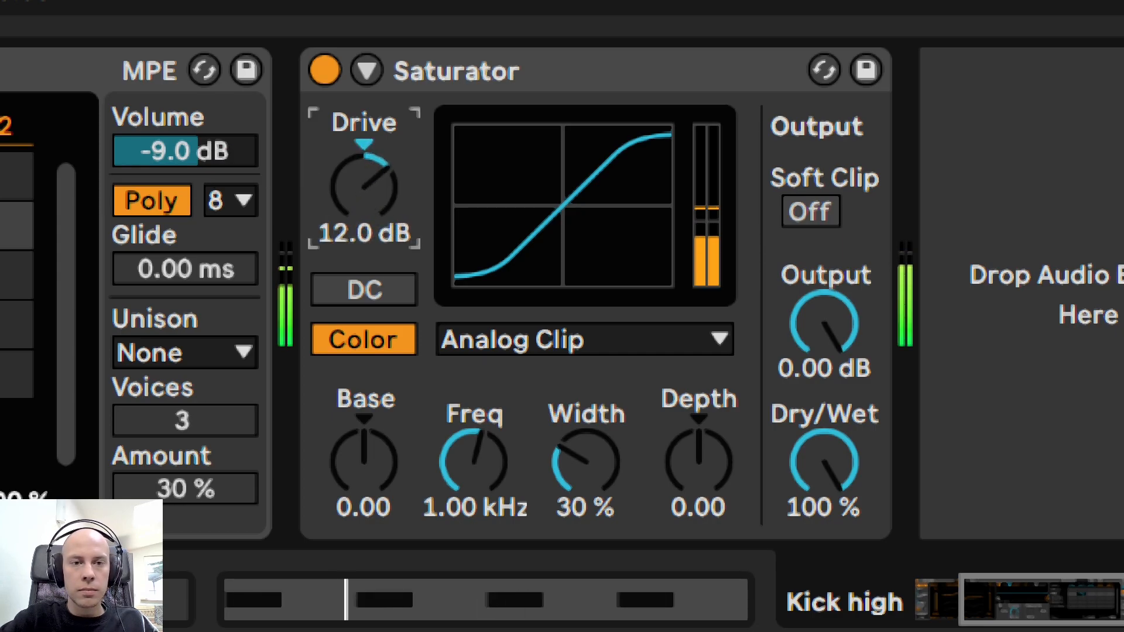
{"action": "scroll", "coordinate": [570, 343], "scroll_direction": "down", "scroll_amount": 3}
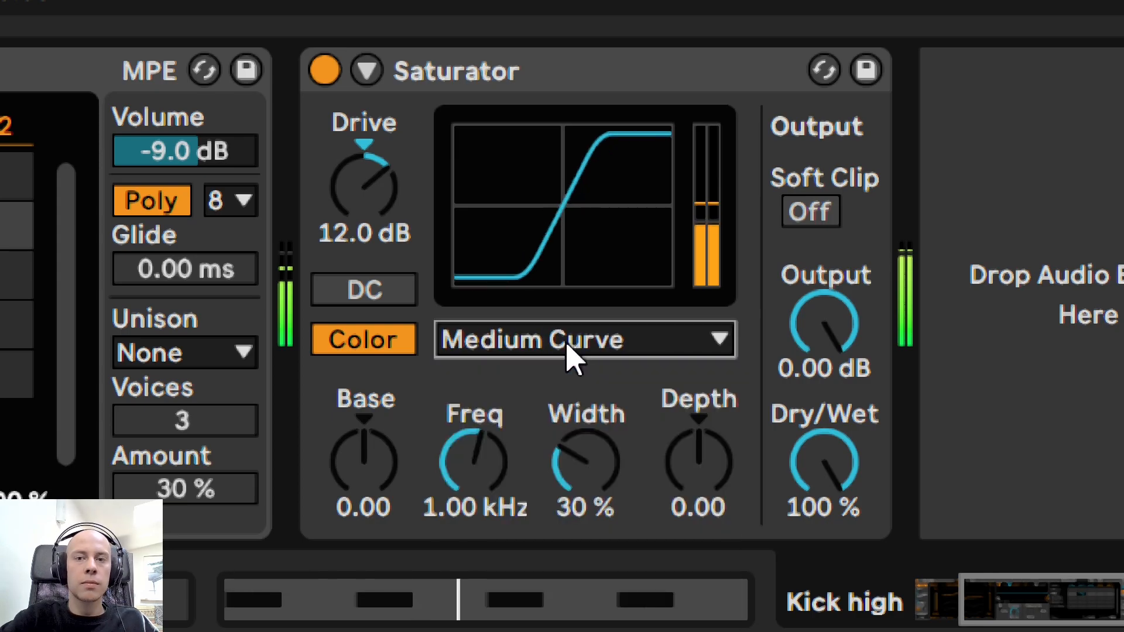
{"action": "scroll", "coordinate": [574, 366], "scroll_direction": "down", "scroll_amount": 1}
{"action": "scroll", "coordinate": [574, 365], "scroll_direction": "up", "scroll_amount": 4}
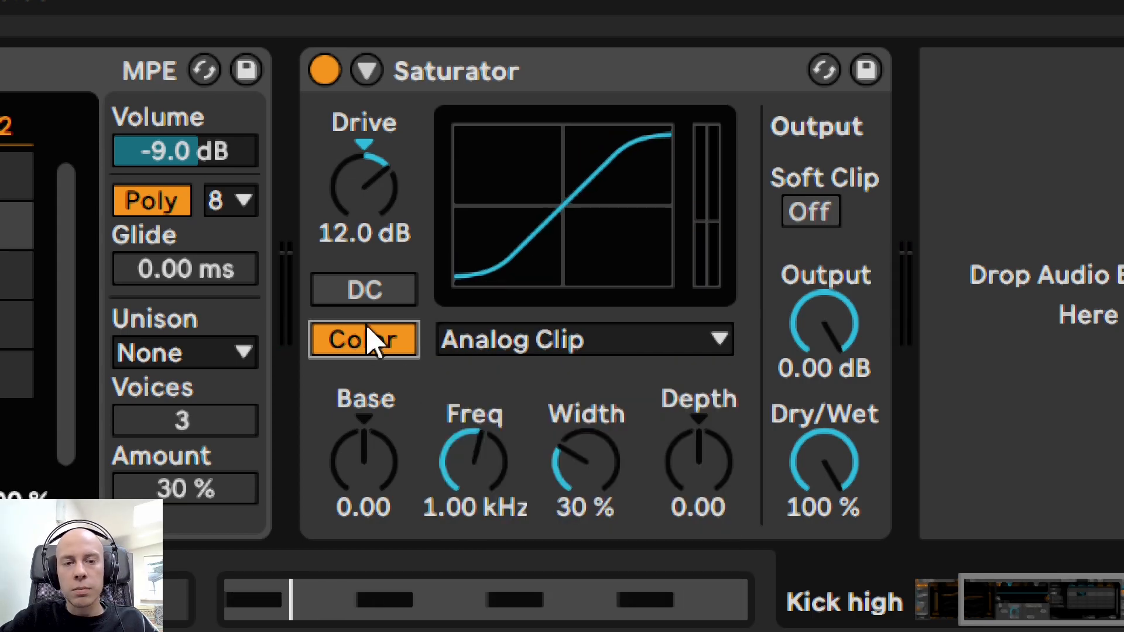
Step: Compare the kick with the Saturator's Color section off and on, leaving it on
{"action": "left_click", "coordinate": [368, 343]}
{"action": "left_click", "coordinate": [367, 343]}
{"action": "left_click", "coordinate": [367, 343]}
{"action": "left_click", "coordinate": [367, 342]}
{"action": "left_click", "coordinate": [368, 343]}
{"action": "left_click", "coordinate": [368, 342]}
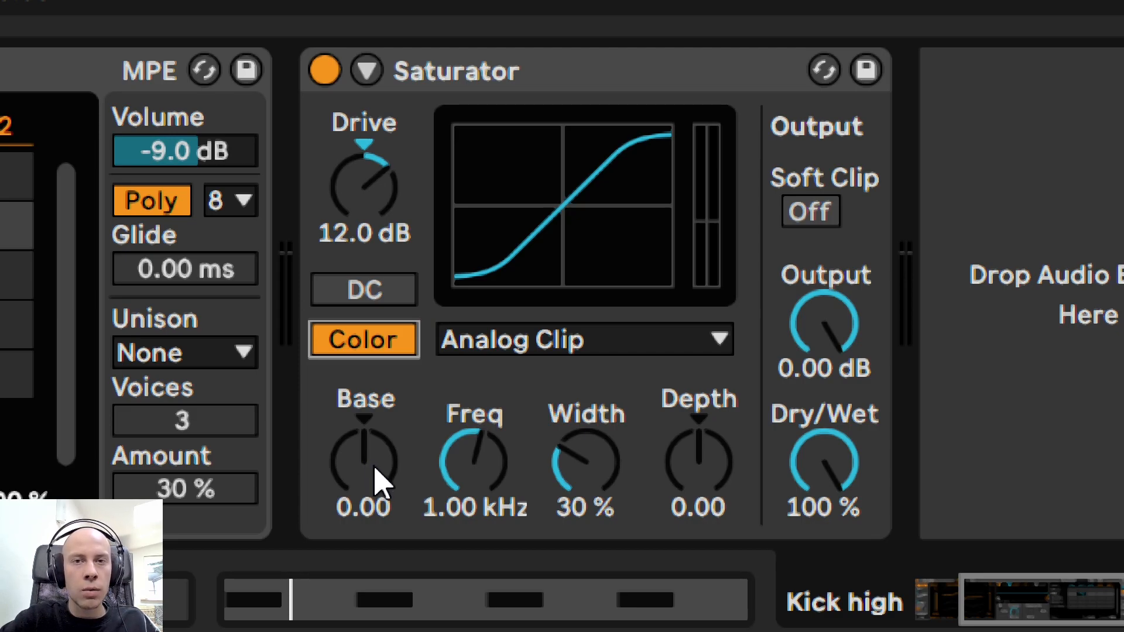
Step: Set the Saturator's Color controls to Base 6.86, Freq 745 Hz and Width 52 %
{"action": "left_click_drag", "start_coordinate": [378, 481], "coordinate": [341, 471]}
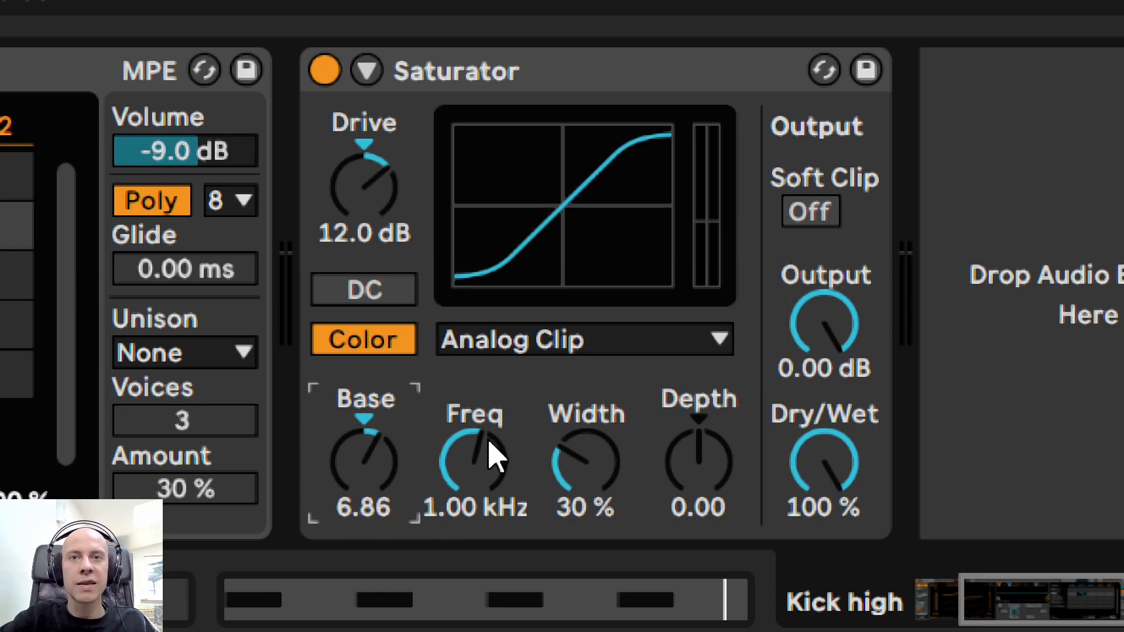
{"action": "mouse_move", "coordinate": [495, 469]}
{"action": "left_mouse_down"}
{"action": "mouse_move", "coordinate": [495, 492]}
{"action": "mouse_move", "coordinate": [495, 450]}
{"action": "mouse_move", "coordinate": [494, 463]}
{"action": "left_mouse_up"}
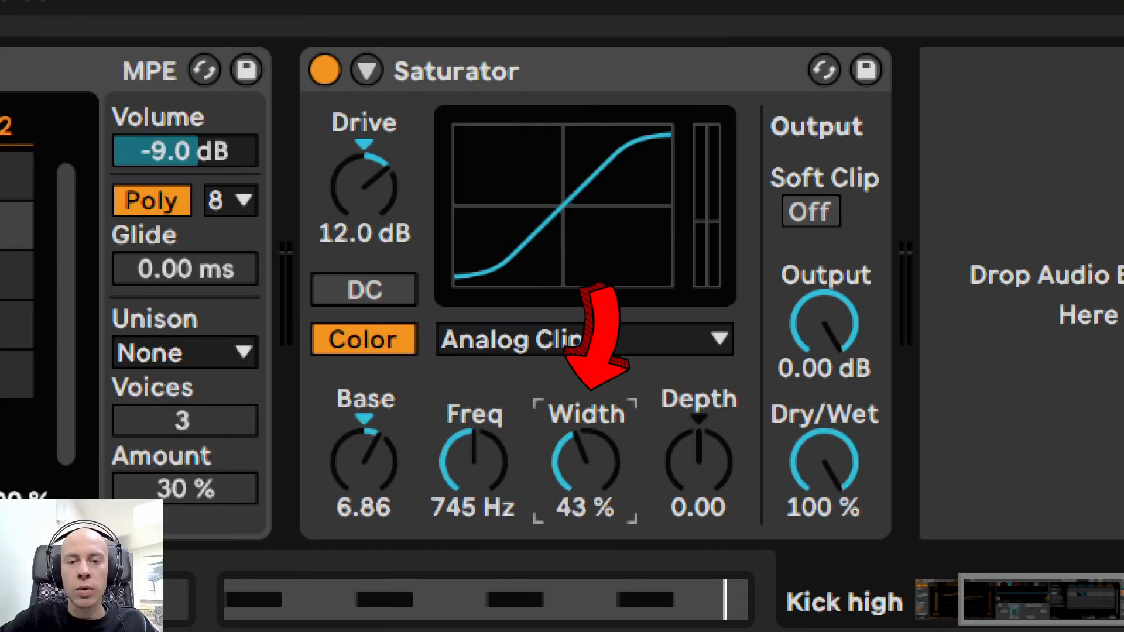
{"action": "mouse_move", "coordinate": [585, 462]}
{"action": "left_mouse_down"}
{"action": "mouse_move", "coordinate": [585, 480]}
{"action": "mouse_move", "coordinate": [585, 447]}
{"action": "left_mouse_up"}
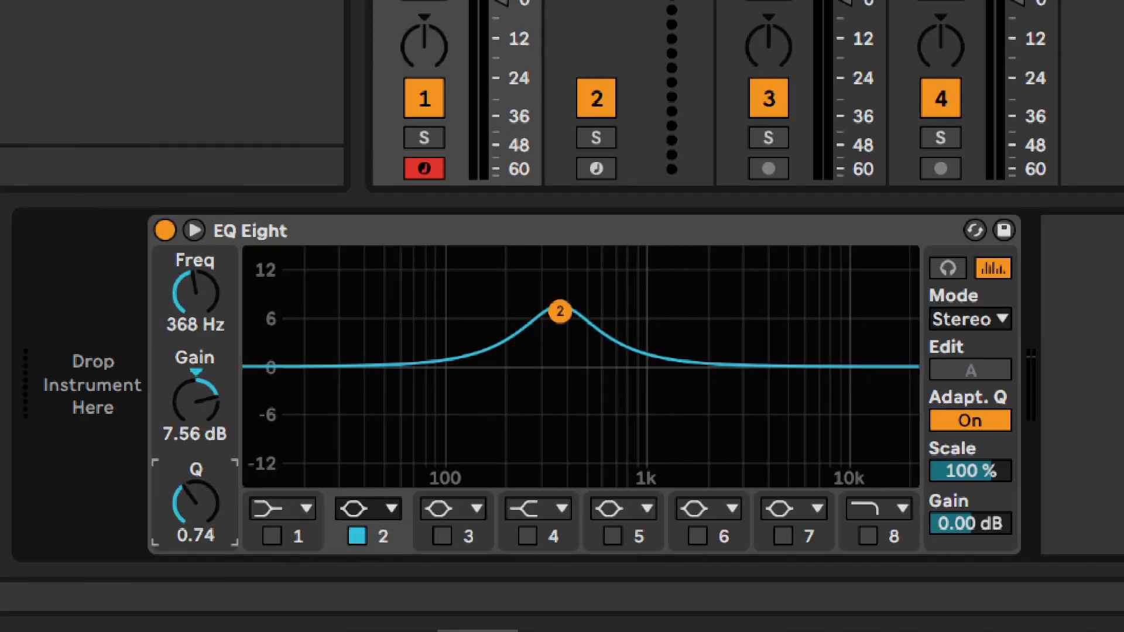
Step: Vary the Q and gain of EQ Eight's 368 Hz band as a comparison and return the Saturator's Depth to 0.00
{"action": "mouse_move", "coordinate": [196, 503]}
{"action": "left_mouse_down"}
{"action": "mouse_move", "coordinate": [196, 466]}
{"action": "mouse_move", "coordinate": [196, 500]}
{"action": "left_mouse_up"}
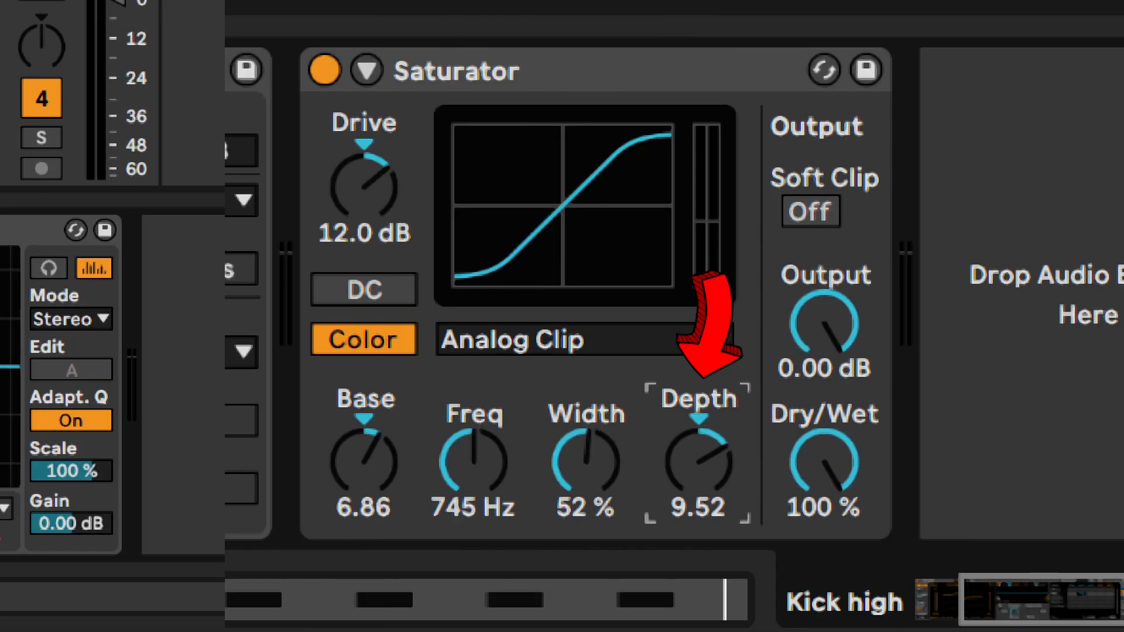
{"action": "left_click_drag", "start_coordinate": [699, 462], "coordinate": [698, 497]}
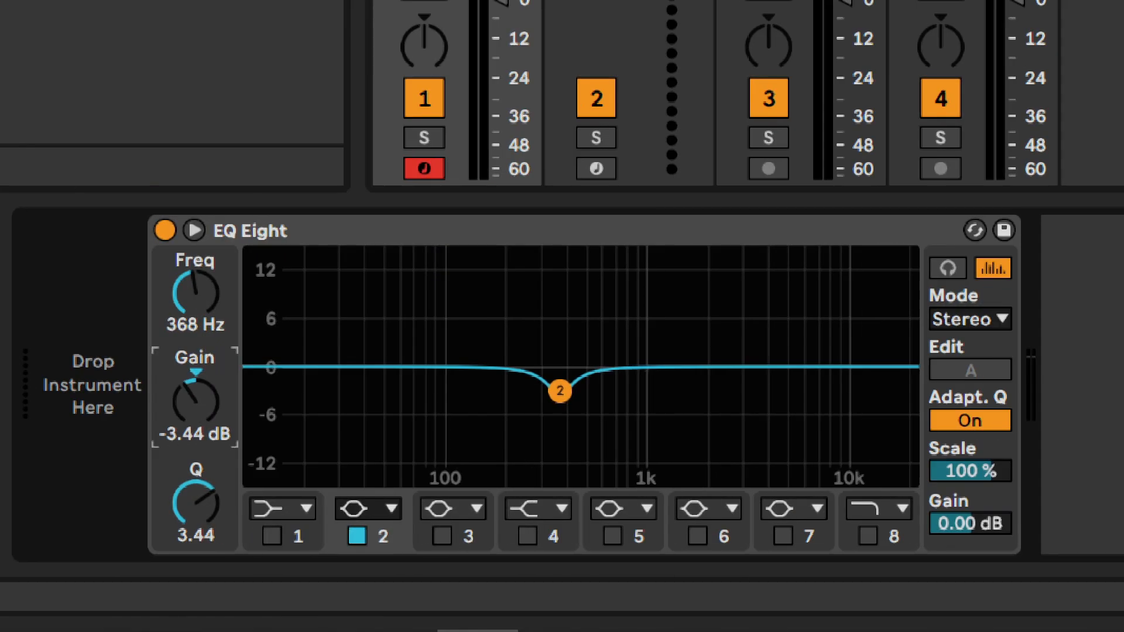
{"action": "left_click_drag", "start_coordinate": [196, 401], "coordinate": [196, 445]}
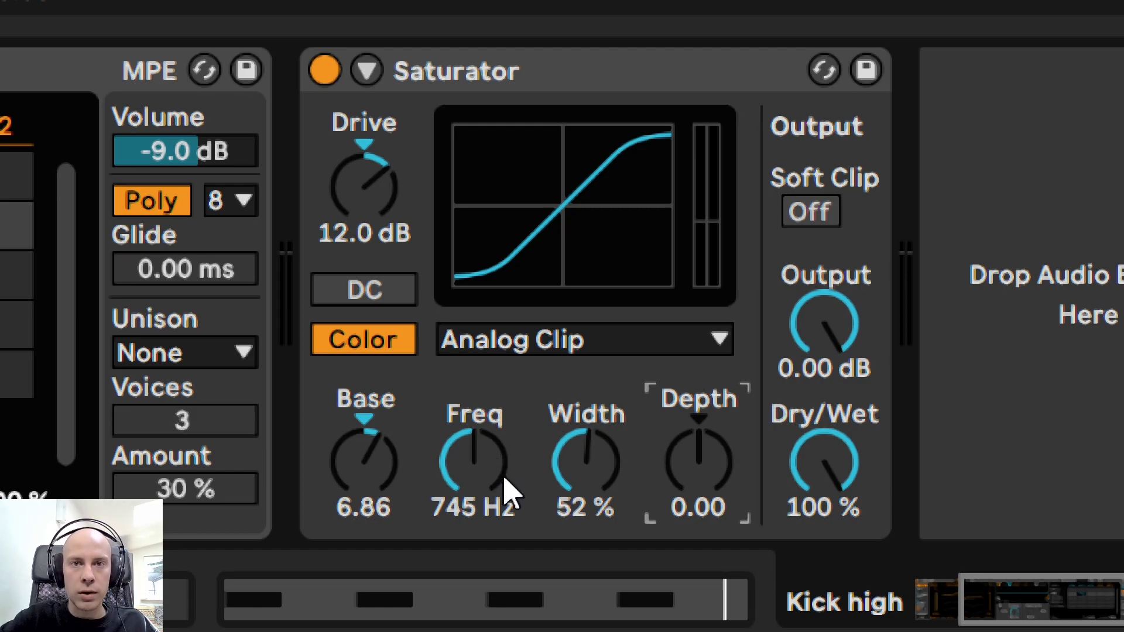
Step: Raise the Saturator's Depth to 13.7 during playback, then fine-tune Freq, Width and Depth by ear
{"action": "key", "text": "space"}
{"action": "left_click_drag", "start_coordinate": [709, 497], "coordinate": [709, 442]}
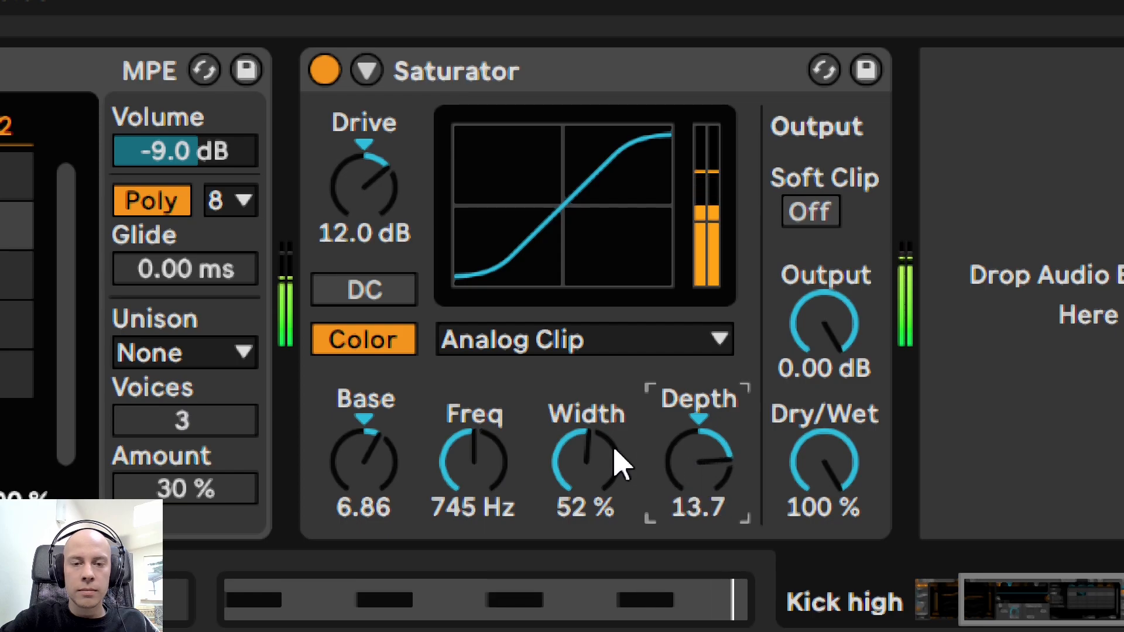
{"action": "mouse_move", "coordinate": [486, 448]}
{"action": "left_mouse_down"}
{"action": "mouse_move", "coordinate": [486, 492]}
{"action": "mouse_move", "coordinate": [486, 465]}
{"action": "left_mouse_up"}
{"action": "mouse_move", "coordinate": [607, 468]}
{"action": "left_mouse_down"}
{"action": "mouse_move", "coordinate": [607, 454]}
{"action": "mouse_move", "coordinate": [607, 498]}
{"action": "mouse_move", "coordinate": [607, 478]}
{"action": "left_mouse_up"}
{"action": "mouse_move", "coordinate": [500, 466]}
{"action": "left_mouse_down"}
{"action": "mouse_move", "coordinate": [500, 439]}
{"action": "mouse_move", "coordinate": [500, 465]}
{"action": "mouse_move", "coordinate": [501, 454]}
{"action": "left_mouse_up"}
{"action": "mouse_move", "coordinate": [681, 462]}
{"action": "left_mouse_down"}
{"action": "mouse_move", "coordinate": [680, 451]}
{"action": "mouse_move", "coordinate": [681, 480]}
{"action": "mouse_move", "coordinate": [681, 450]}
{"action": "left_mouse_up"}
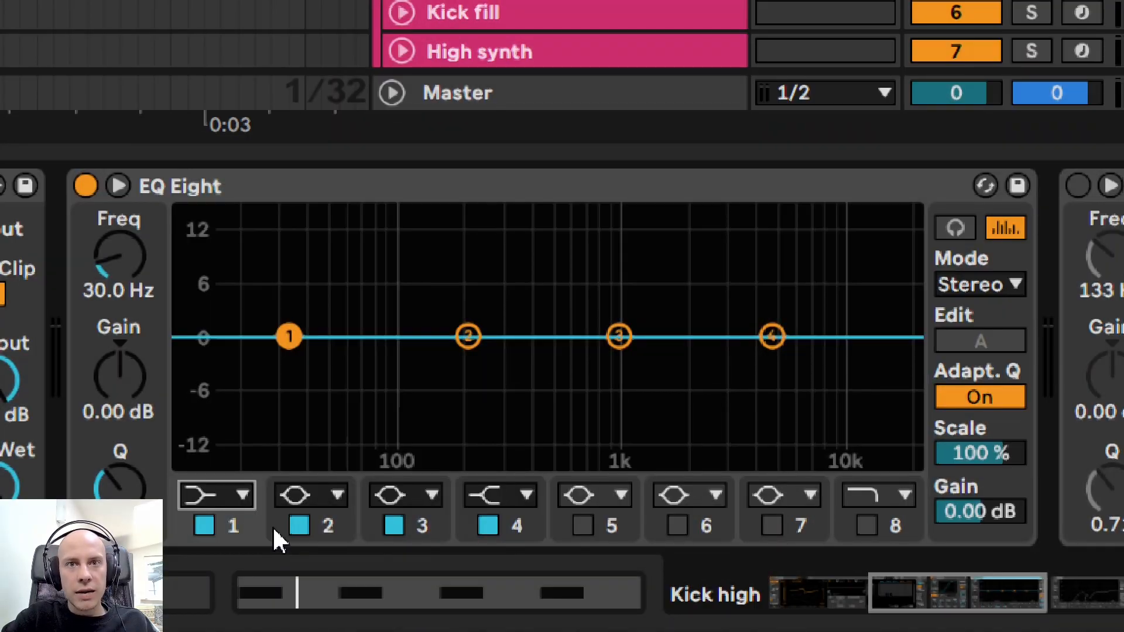
Step: Change EQ Eight's band 1 to the standard low-cut filter and raise its frequency to 130 Hz
{"action": "left_click", "coordinate": [244, 495]}
{"action": "left_click", "coordinate": [224, 254]}
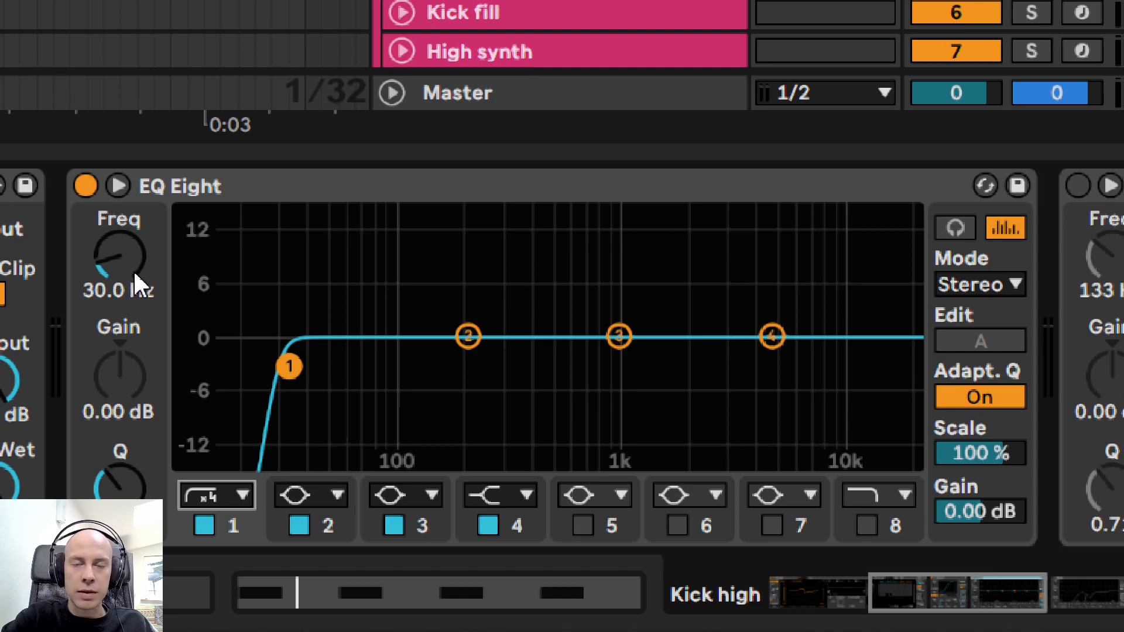
{"action": "key", "text": "space"}
{"action": "mouse_move", "coordinate": [127, 249]}
{"action": "left_mouse_down"}
{"action": "mouse_move", "coordinate": [127, 224]}
{"action": "mouse_move", "coordinate": [143, 264]}
{"action": "mouse_move", "coordinate": [143, 255]}
{"action": "left_mouse_up"}
{"action": "left_click", "coordinate": [205, 495]}
{"action": "left_click", "coordinate": [188, 289]}
{"action": "key", "text": "space"}
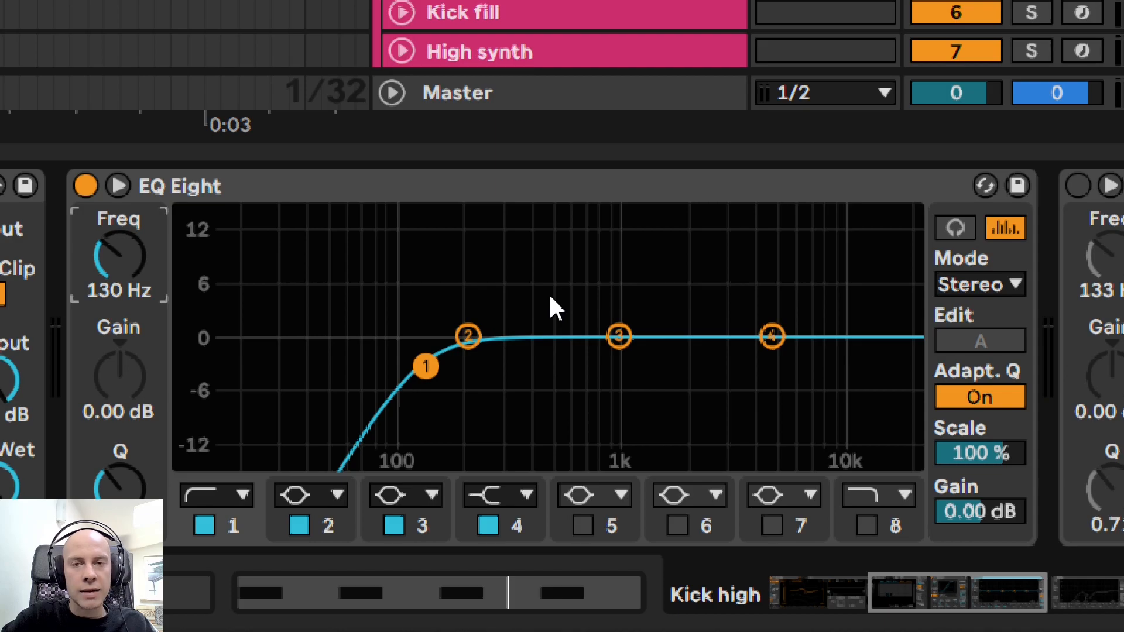
Step: Shape band 2 of EQ Eight as a narrower cut of -7.86 dB at 297 Hz
{"action": "left_click", "coordinate": [468, 337]}
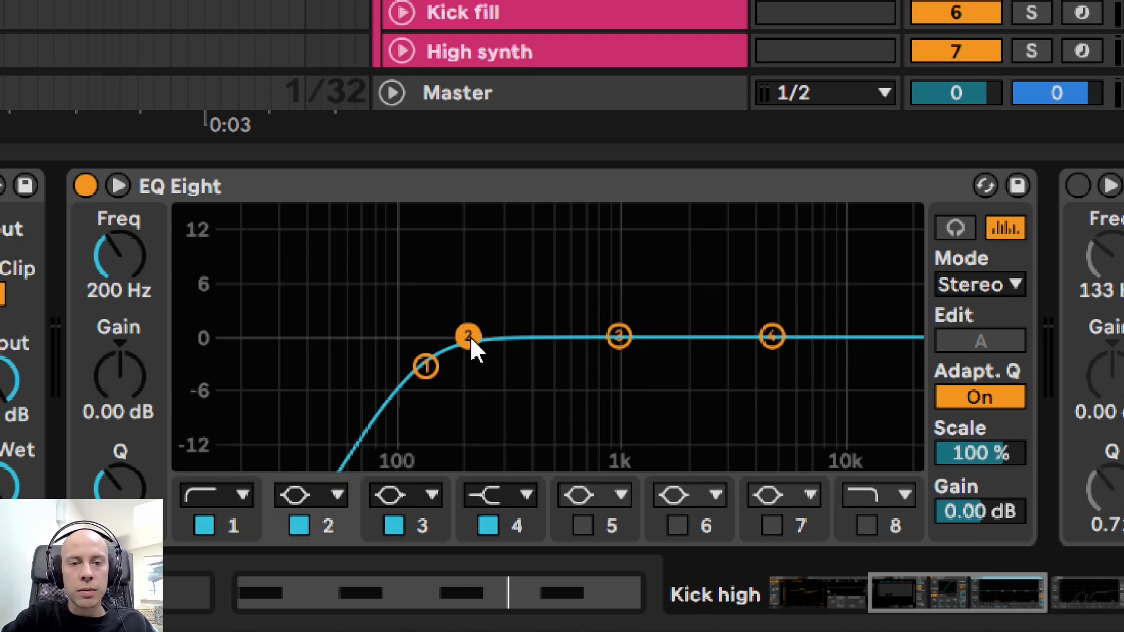
{"action": "left_click_drag", "start_coordinate": [470, 338], "coordinate": [546, 387]}
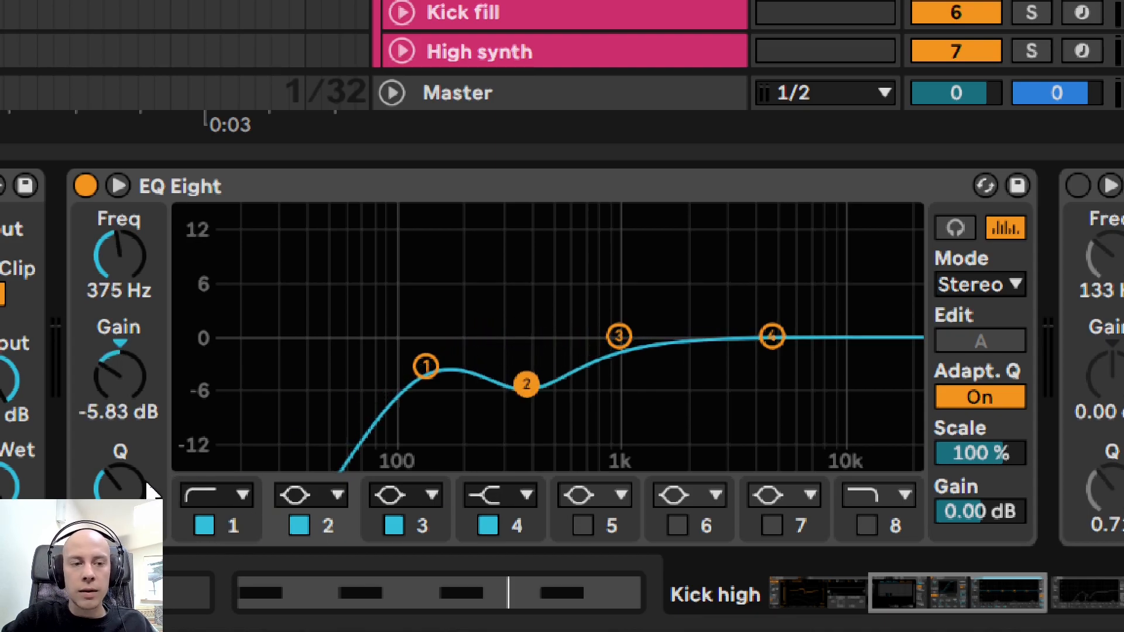
{"action": "left_click_drag", "start_coordinate": [120, 486], "coordinate": [120, 456]}
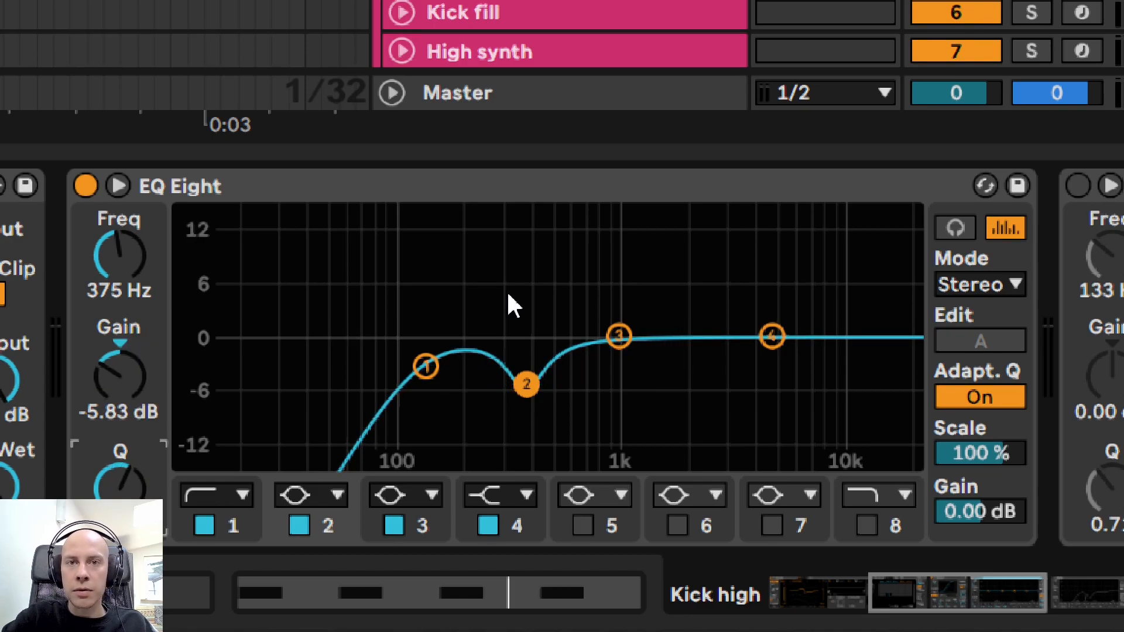
{"action": "left_click_drag", "start_coordinate": [120, 376], "coordinate": [120, 389]}
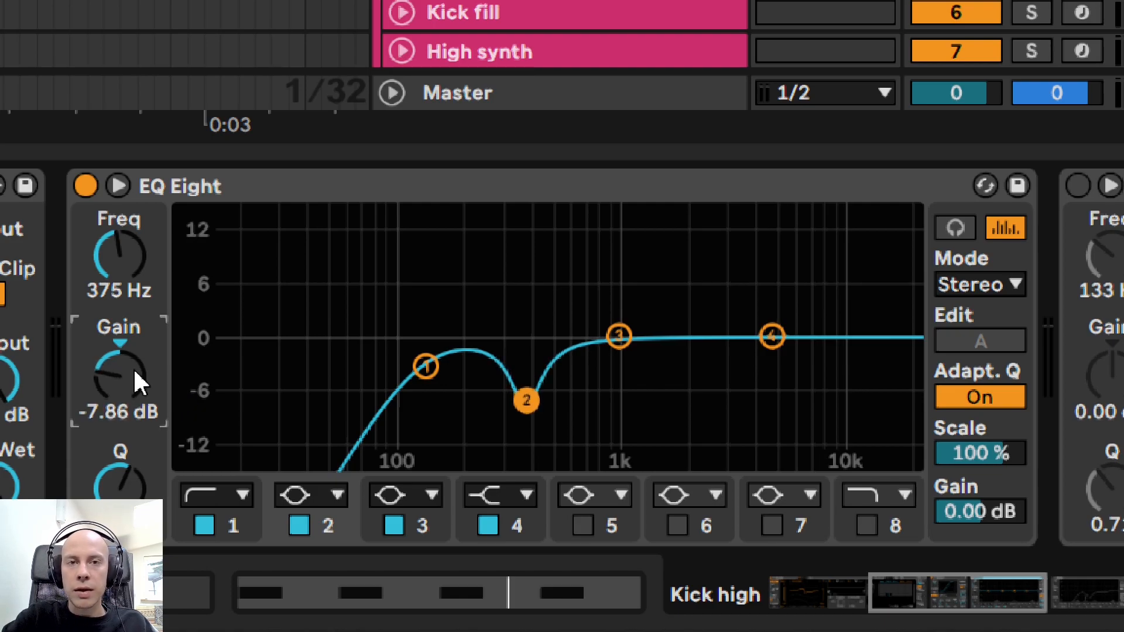
{"action": "mouse_move", "coordinate": [110, 251]}
{"action": "left_mouse_down"}
{"action": "mouse_move", "coordinate": [110, 264]}
{"action": "mouse_move", "coordinate": [110, 237]}
{"action": "mouse_move", "coordinate": [110, 261]}
{"action": "left_mouse_up"}
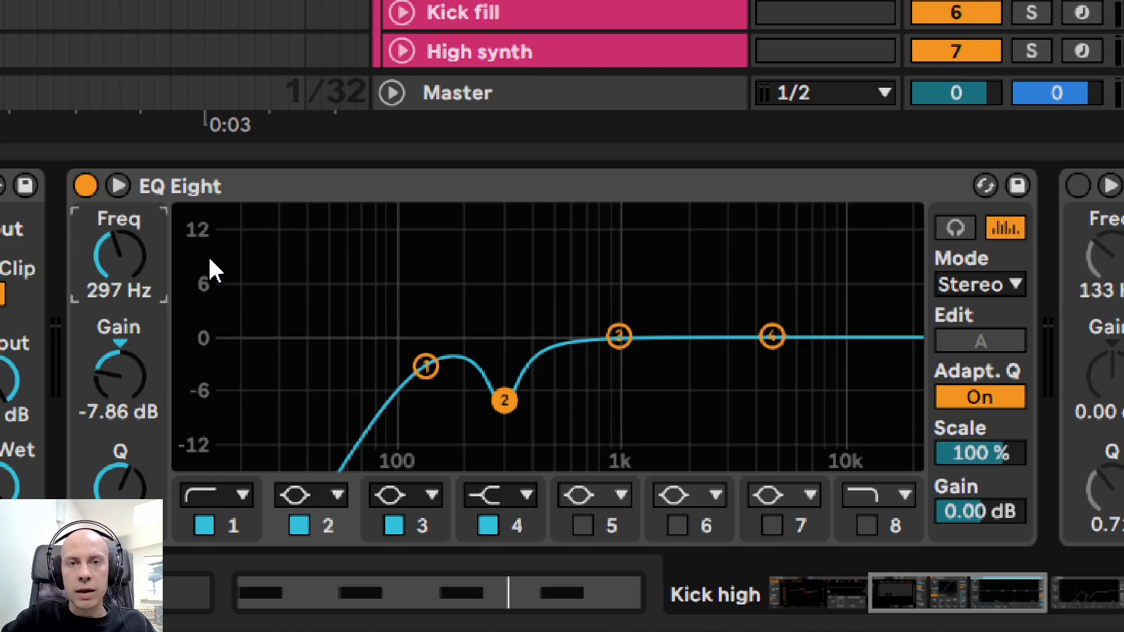
Step: Fine-tune band 2 during playback to 302 Hz and -5.40 dB, comparing the kick with the band off and on
{"action": "key", "text": "space"}
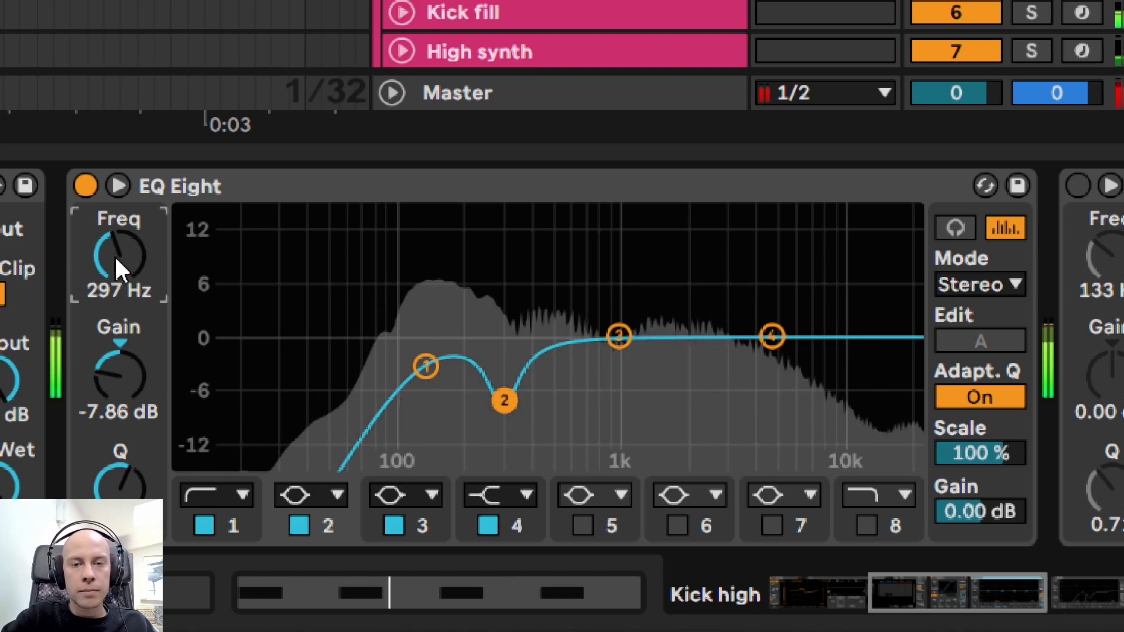
{"action": "mouse_move", "coordinate": [113, 257]}
{"action": "left_mouse_down"}
{"action": "mouse_move", "coordinate": [114, 294]}
{"action": "mouse_move", "coordinate": [113, 255]}
{"action": "mouse_move", "coordinate": [114, 268]}
{"action": "left_mouse_up"}
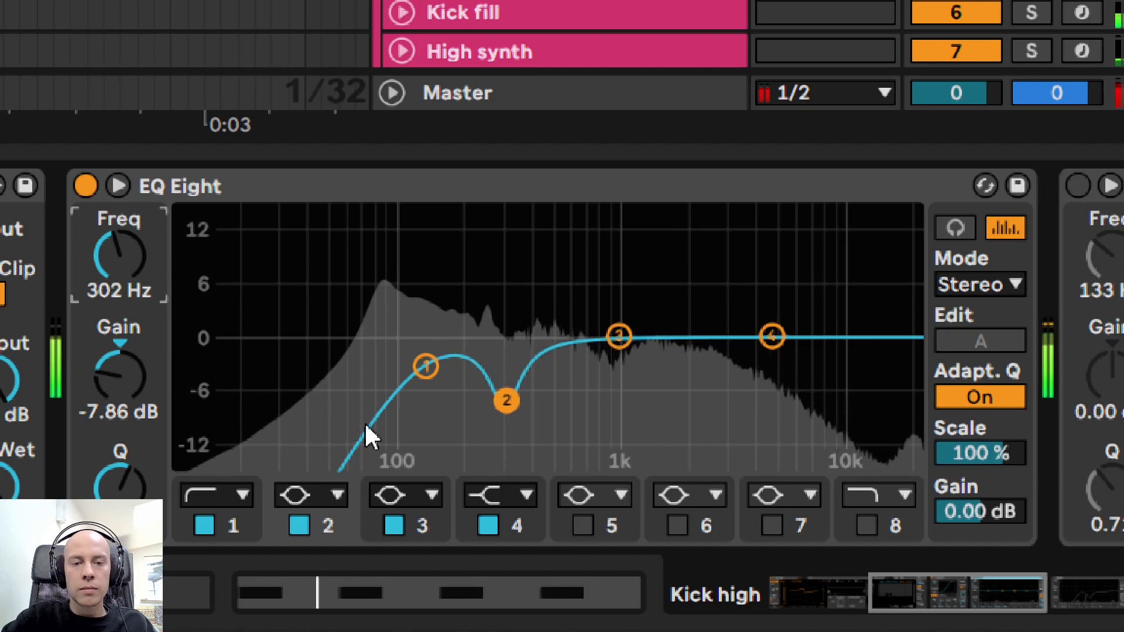
{"action": "left_click", "coordinate": [297, 525]}
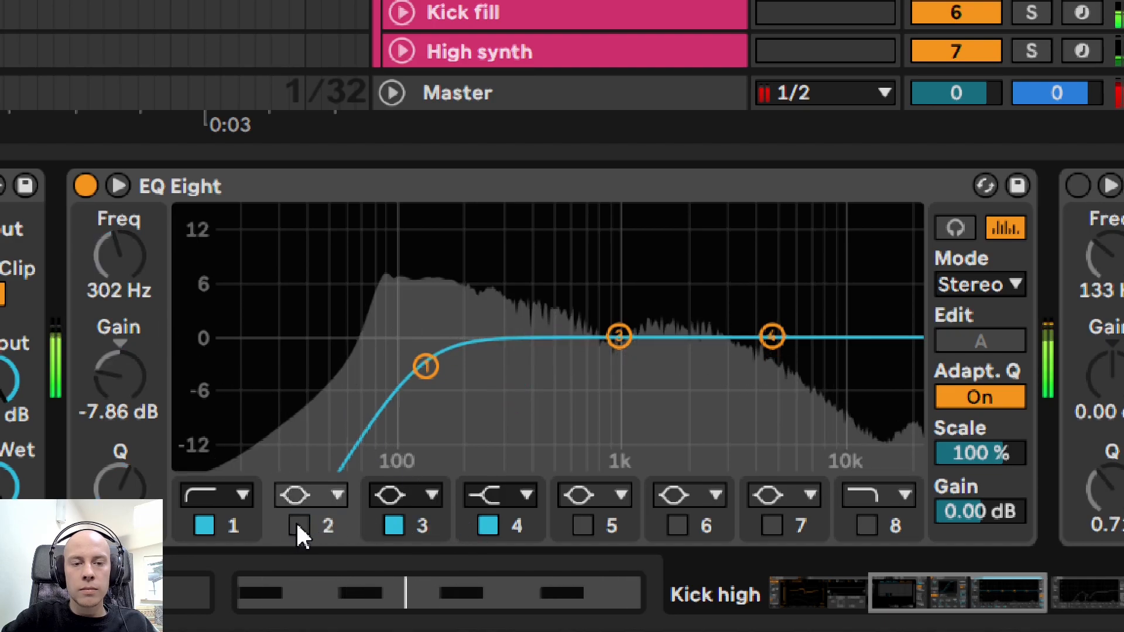
{"action": "left_click", "coordinate": [297, 525]}
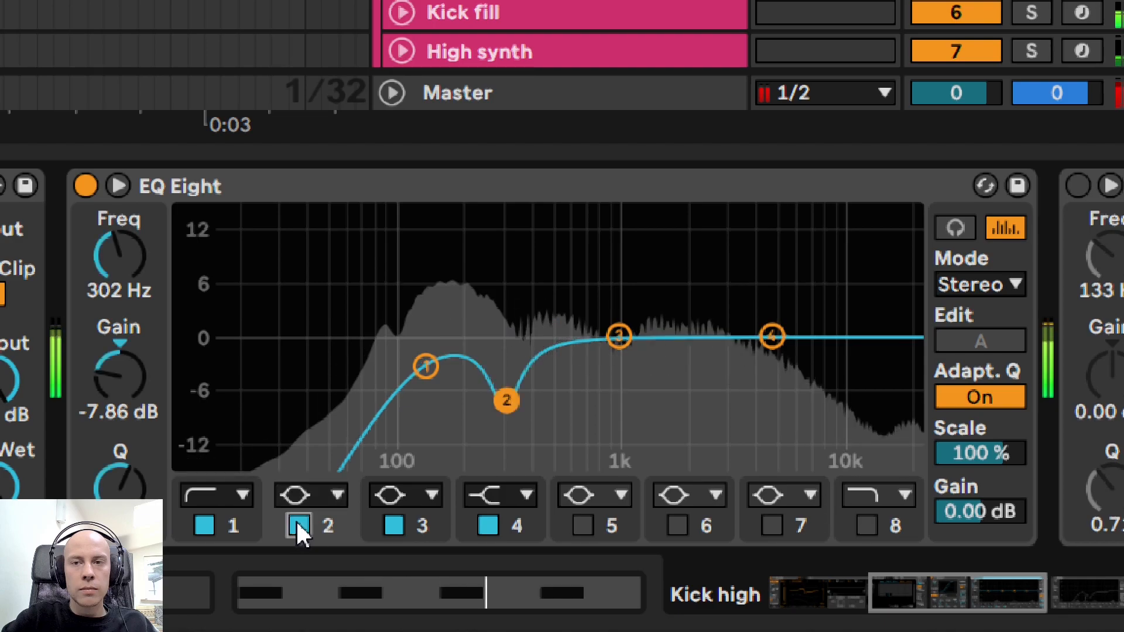
{"action": "key", "text": "space"}
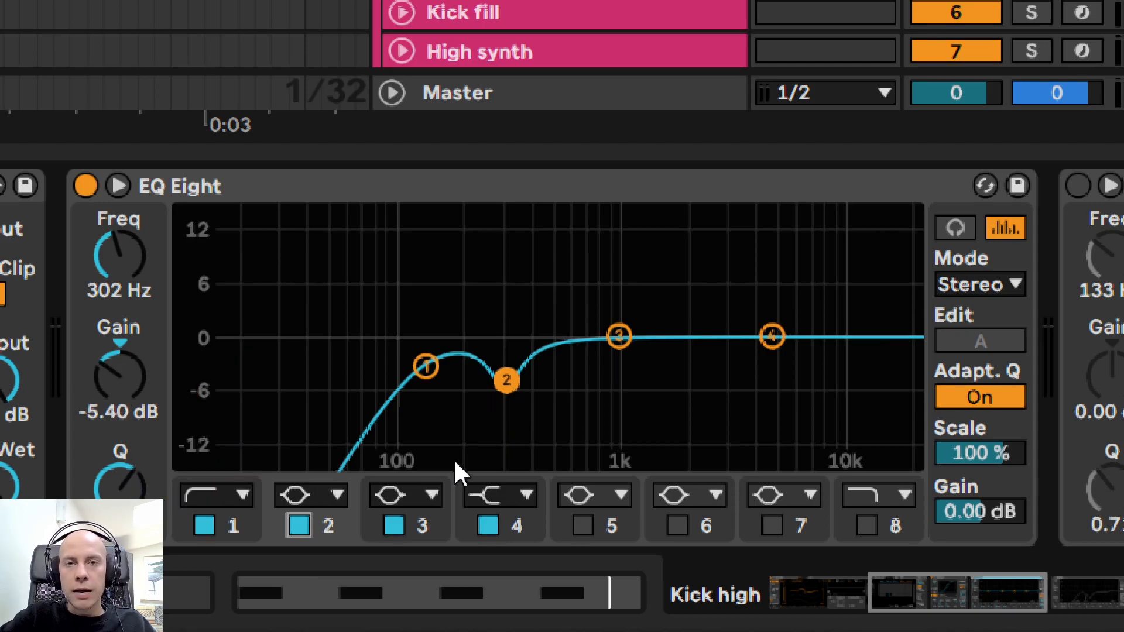
Step: Shape band 3 of EQ Eight as a narrower cut of -6.07 dB at 1.47 kHz during playback
{"action": "left_click", "coordinate": [421, 524]}
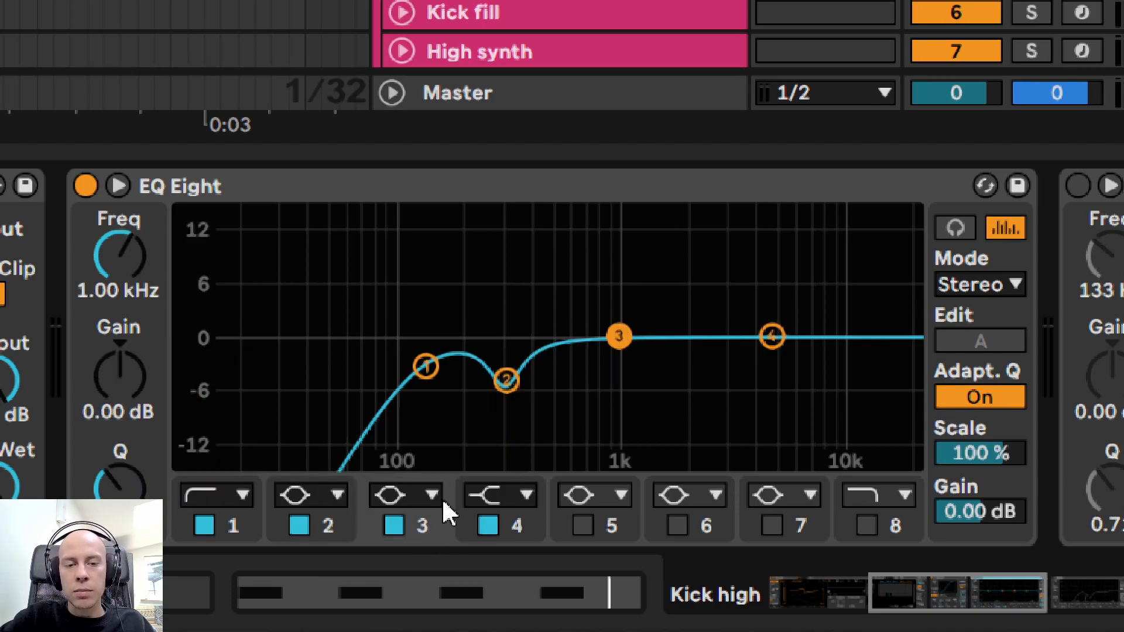
{"action": "left_click_drag", "start_coordinate": [619, 331], "coordinate": [774, 383]}
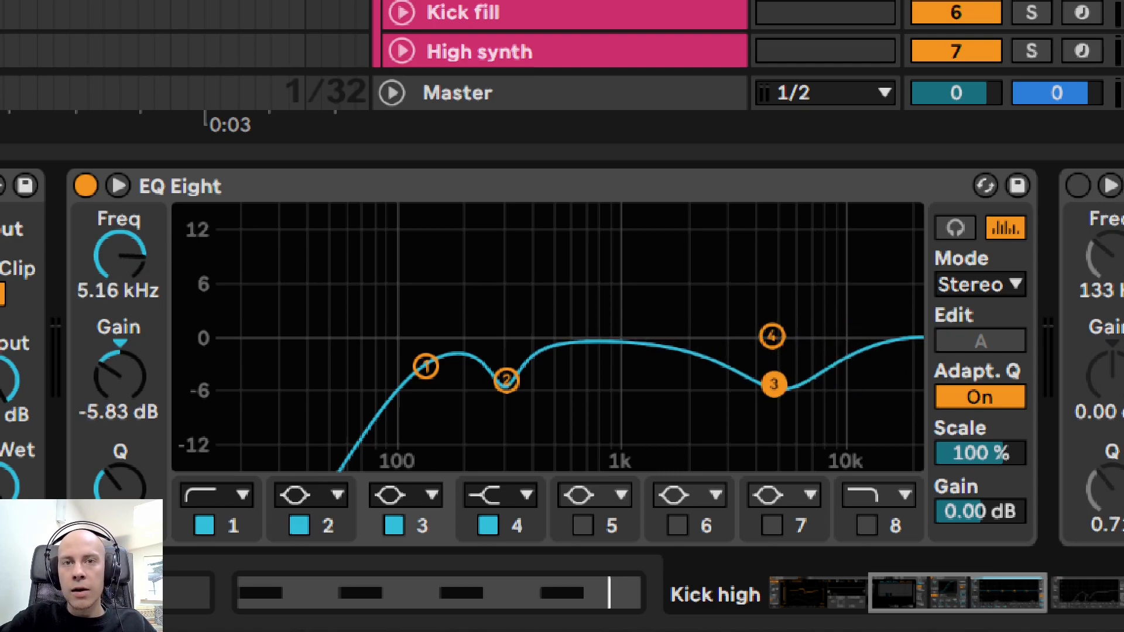
{"action": "left_click_drag", "start_coordinate": [774, 386], "coordinate": [689, 360]}
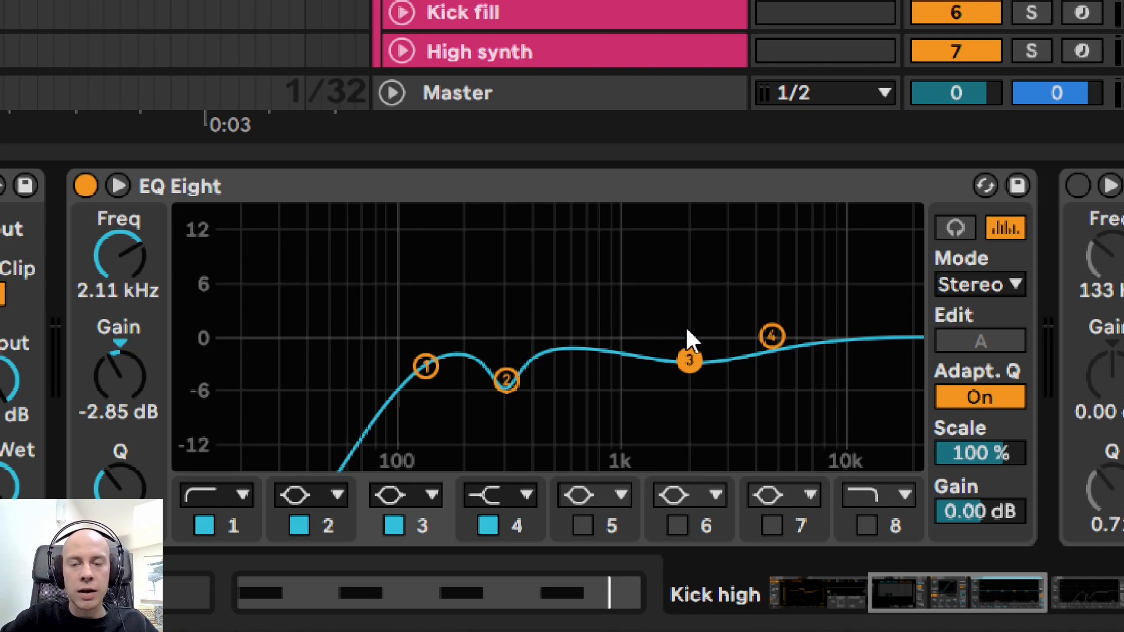
{"action": "key", "text": "space"}
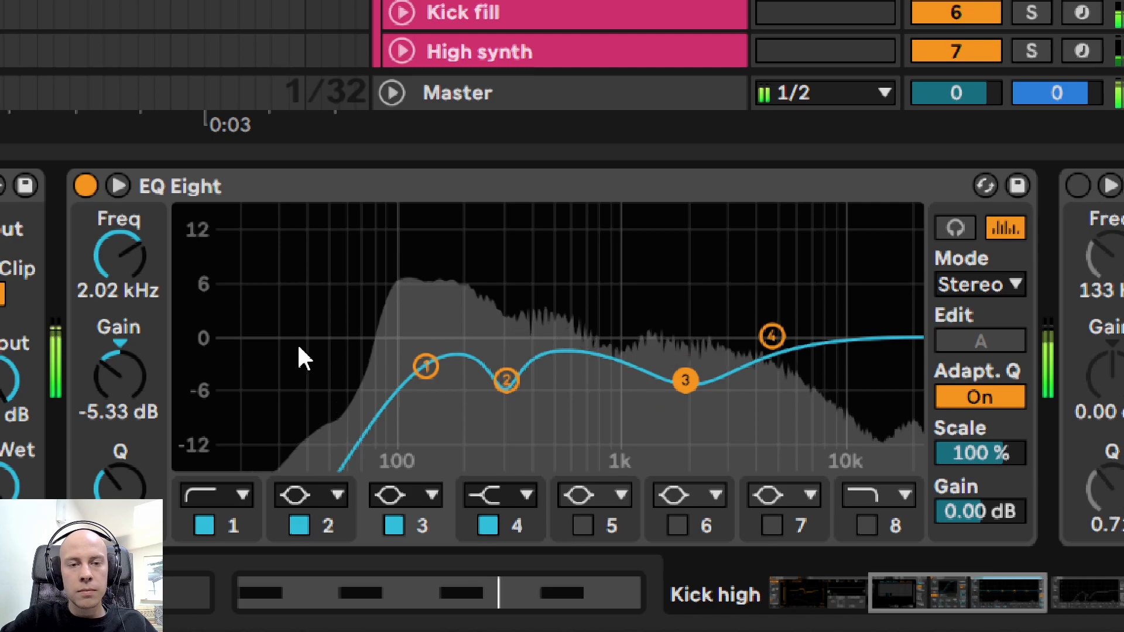
{"action": "left_click_drag", "start_coordinate": [124, 467], "coordinate": [124, 404]}
{"action": "mouse_move", "coordinate": [674, 378]}
{"action": "left_mouse_down"}
{"action": "mouse_move", "coordinate": [693, 414]}
{"action": "mouse_move", "coordinate": [644, 418]}
{"action": "mouse_move", "coordinate": [645, 396]}
{"action": "mouse_move", "coordinate": [703, 394]}
{"action": "mouse_move", "coordinate": [655, 385]}
{"action": "left_mouse_up"}
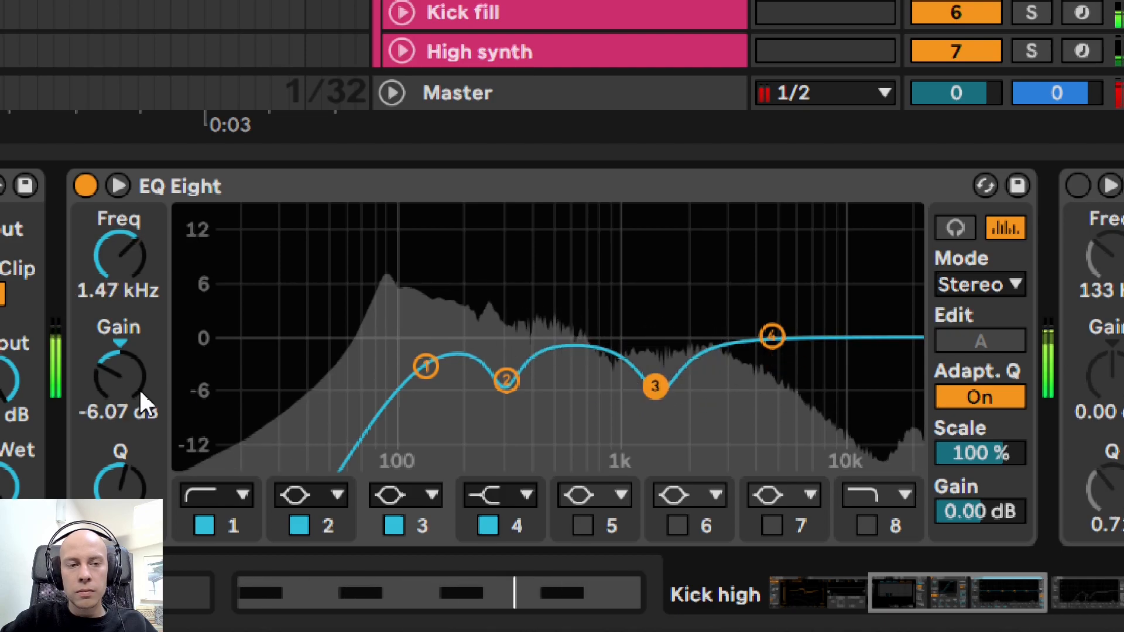
Step: Reduce band 3's cut to -4.19 dB with a slightly wider Q, comparing the kick with the band off and on
{"action": "left_click", "coordinate": [391, 523]}
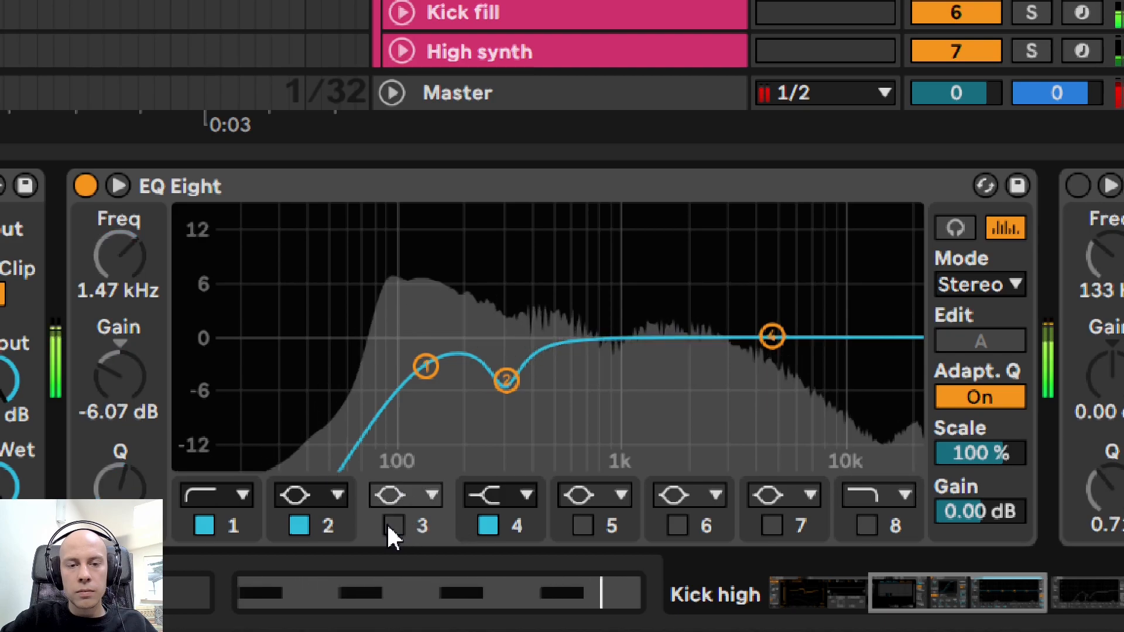
{"action": "left_click", "coordinate": [395, 525]}
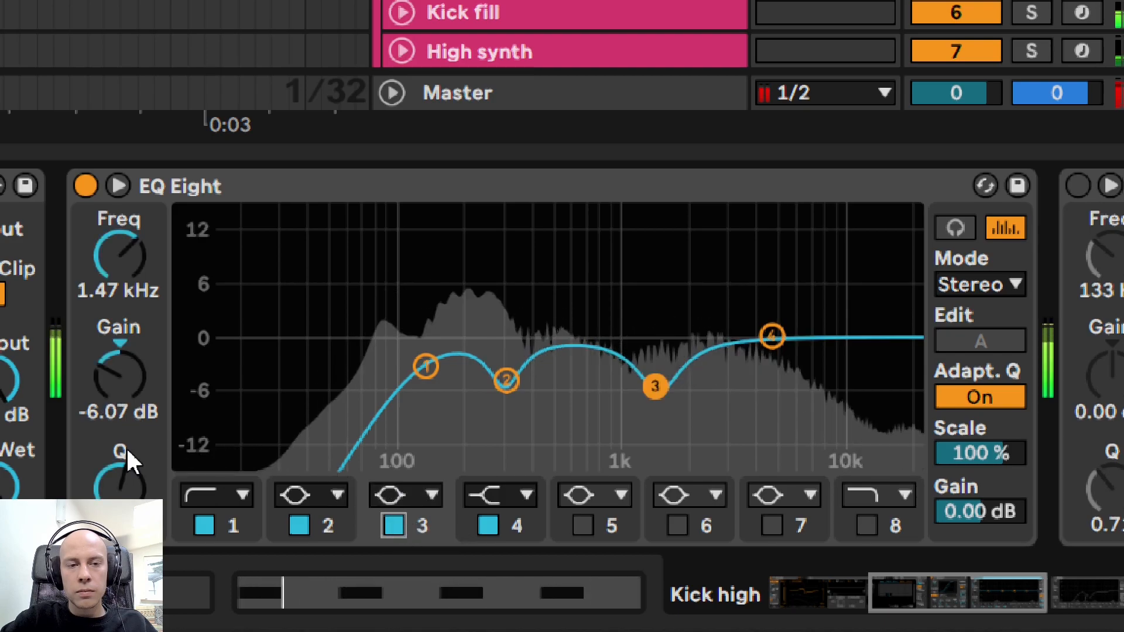
{"action": "mouse_move", "coordinate": [111, 388]}
{"action": "left_mouse_down"}
{"action": "mouse_move", "coordinate": [111, 351]}
{"action": "mouse_move", "coordinate": [111, 380]}
{"action": "mouse_move", "coordinate": [111, 371]}
{"action": "left_mouse_up"}
{"action": "mouse_move", "coordinate": [120, 485]}
{"action": "left_mouse_down"}
{"action": "mouse_move", "coordinate": [120, 516]}
{"action": "mouse_move", "coordinate": [120, 497]}
{"action": "left_mouse_up"}
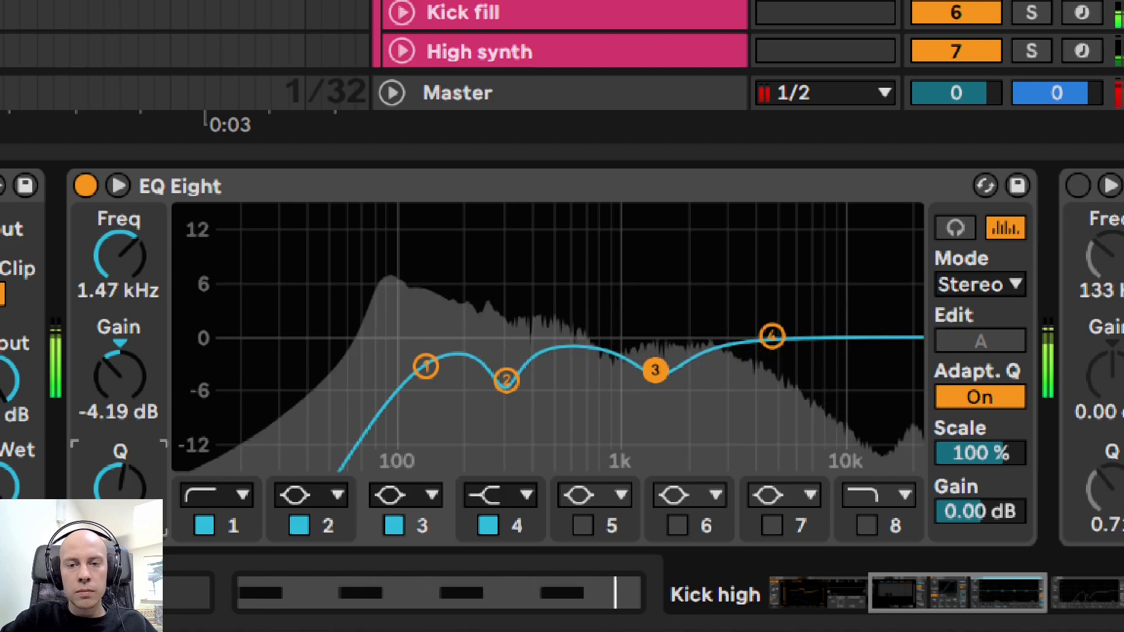
{"action": "left_click", "coordinate": [394, 526]}
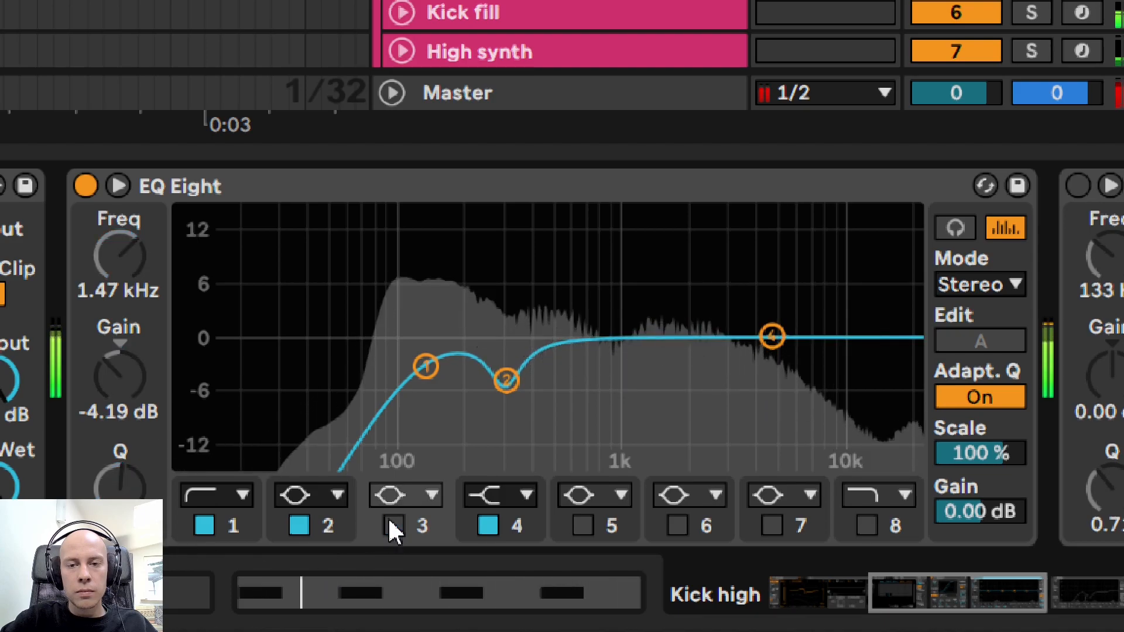
{"action": "left_click", "coordinate": [393, 525]}
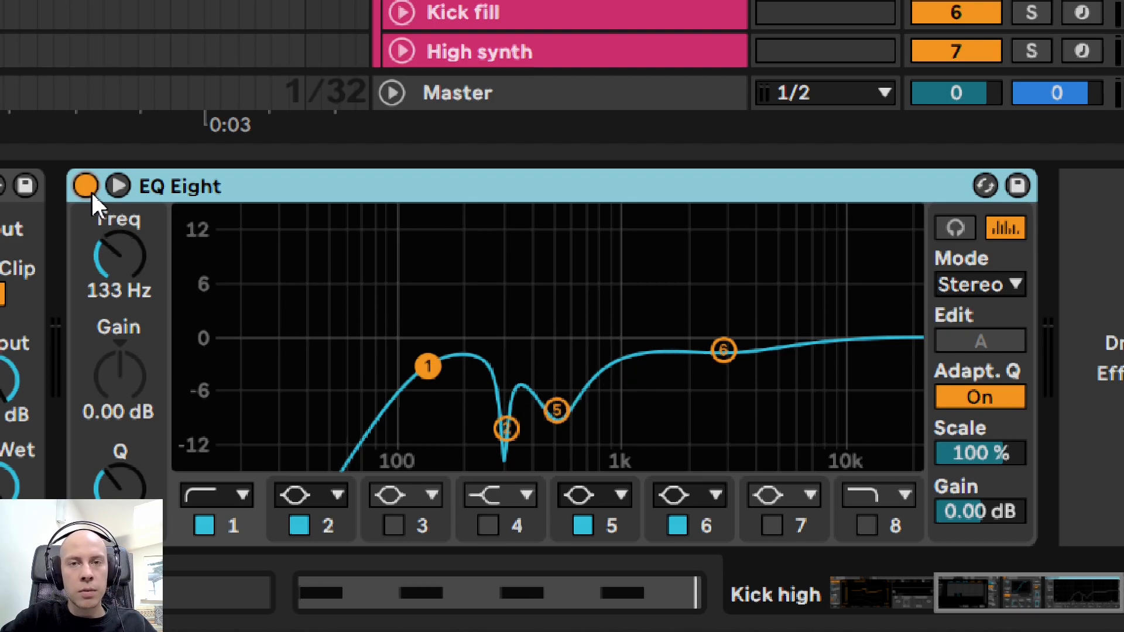
{"action": "key", "text": "space"}
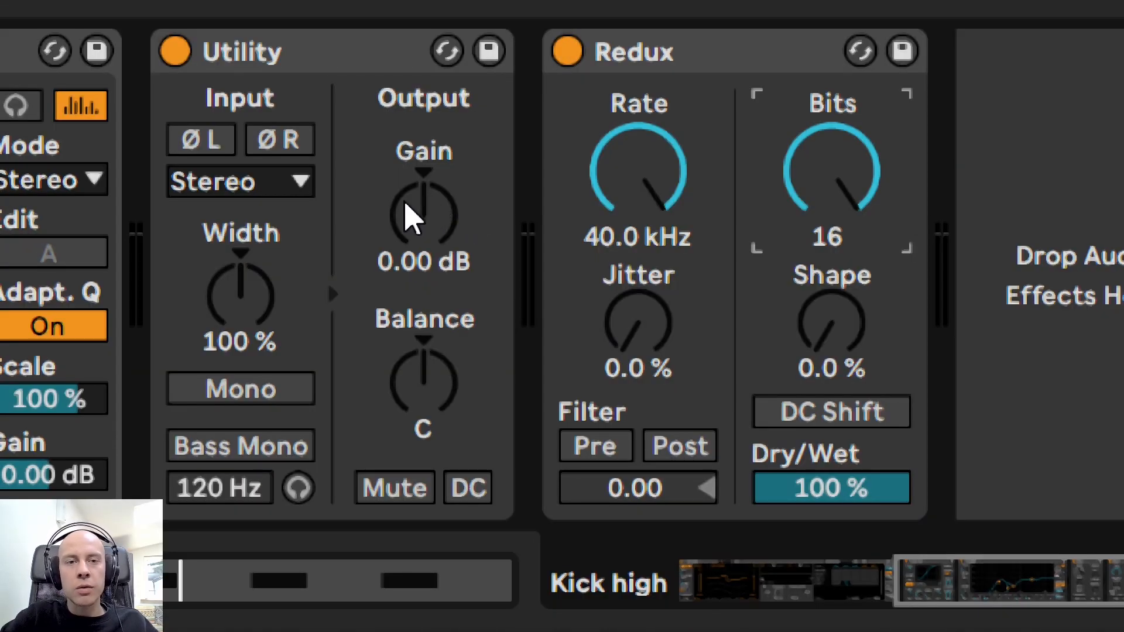
Step: Lower the Utility's output gain to -12.0 dB
{"action": "left_click", "coordinate": [412, 217]}
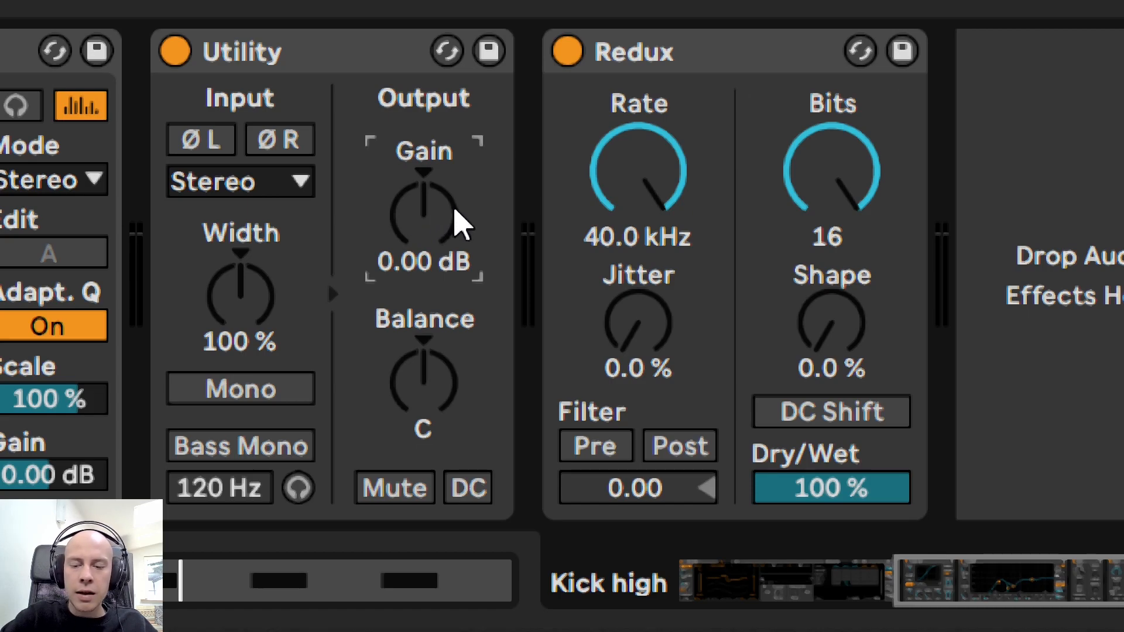
{"action": "key", "text": "Down"}
{"action": "key", "text": "Down"}
{"action": "key", "text": "Down"}
{"action": "key", "text": "Down"}
{"action": "key", "text": "Down"}
{"action": "key", "text": "Down"}
{"action": "key", "text": "Down"}
{"action": "key", "text": "Down"}
{"action": "key", "text": "Down"}
{"action": "key", "text": "Down"}
{"action": "key", "text": "Down"}
{"action": "key", "text": "Down"}
{"action": "key", "text": "Down"}
{"action": "key", "text": "Up"}
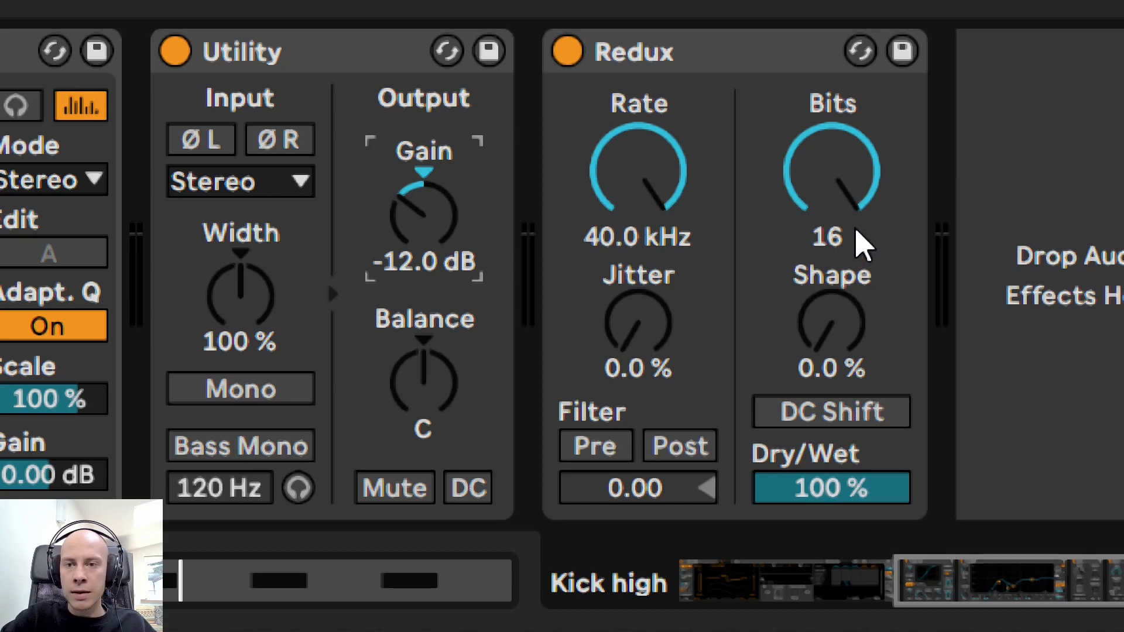
Step: Lower Redux's Bits and vary them up and down, settling on 8
{"action": "left_click", "coordinate": [842, 204]}
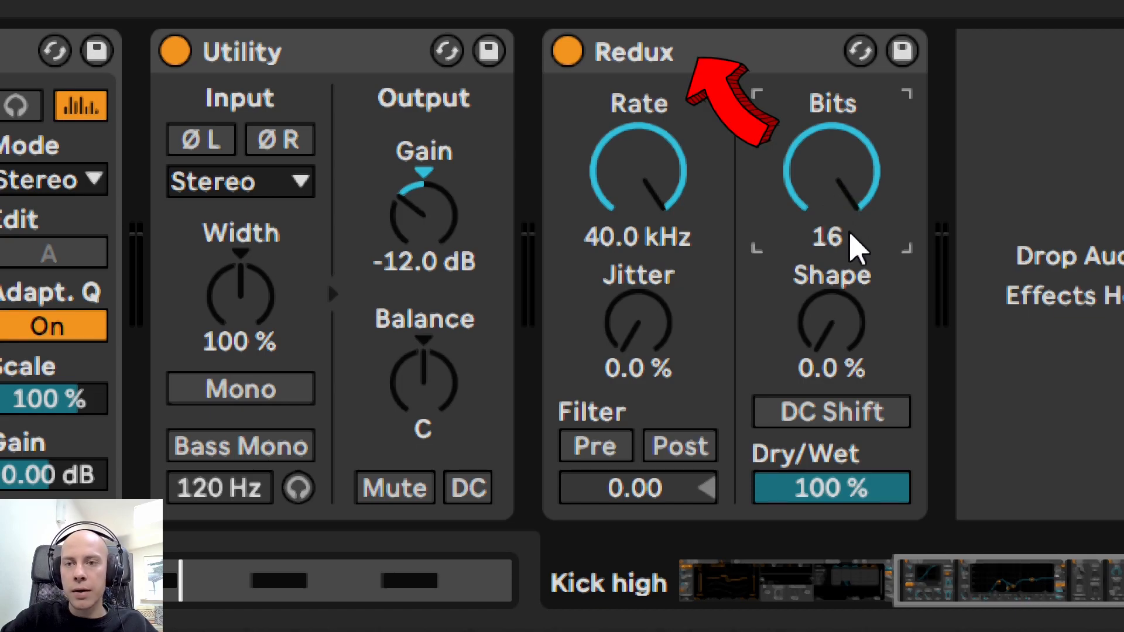
{"action": "key", "text": "Down"}
{"action": "key", "text": "Down"}
{"action": "key", "text": "Down"}
{"action": "key", "text": "Down"}
{"action": "key", "text": "Down"}
{"action": "key", "text": "Down"}
{"action": "key", "text": "Down"}
{"action": "key", "text": "Down"}
{"action": "key", "text": "Down"}
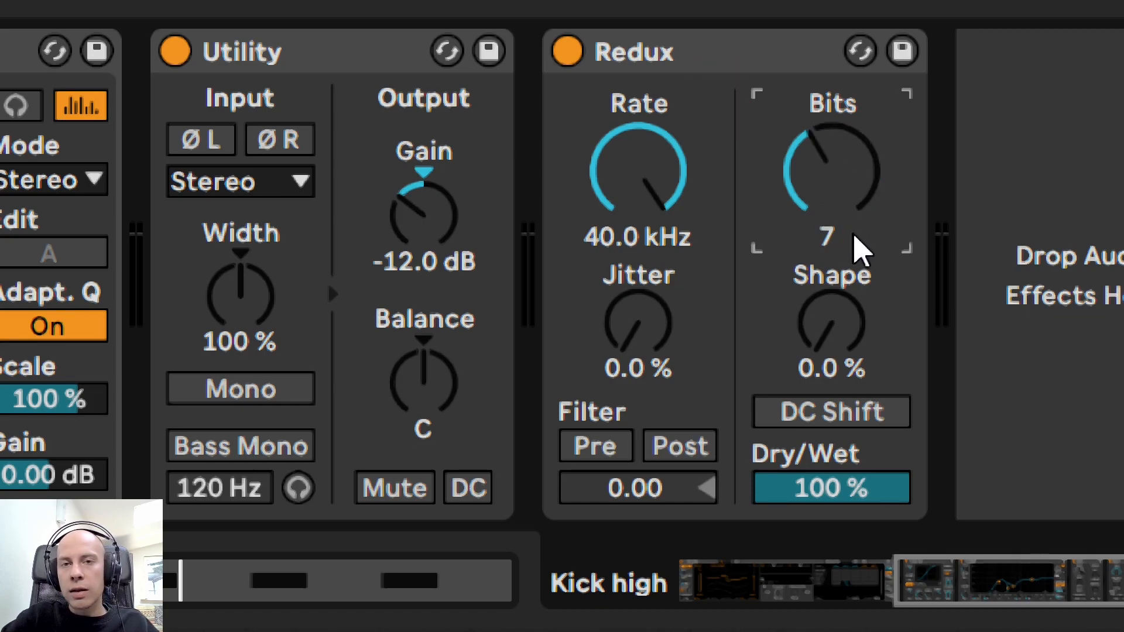
{"action": "key", "text": "Down"}
{"action": "key", "text": "Down"}
{"action": "key", "text": "Down"}
{"action": "key", "text": "Up"}
{"action": "key", "text": "Up"}
{"action": "key", "text": "Up"}
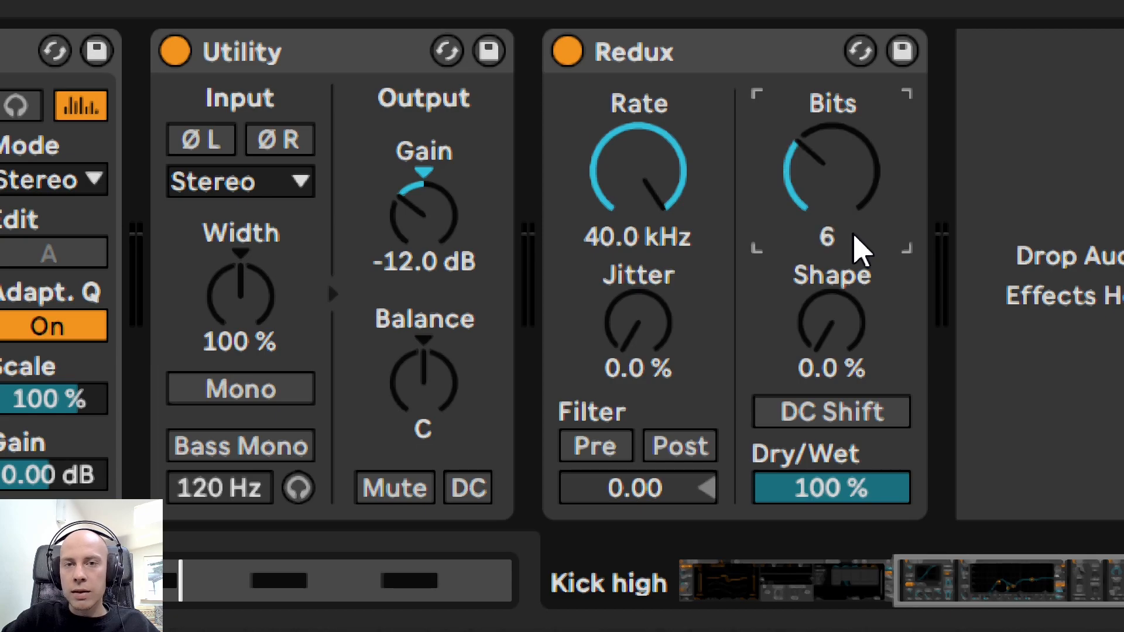
{"action": "key", "text": "Up"}
{"action": "key", "text": "Up"}
{"action": "key", "text": "Up"}
{"action": "key", "text": "Up"}
{"action": "key", "text": "Up"}
{"action": "key", "text": "Up"}
{"action": "key", "text": "Down"}
{"action": "key", "text": "Down"}
{"action": "key", "text": "Down"}
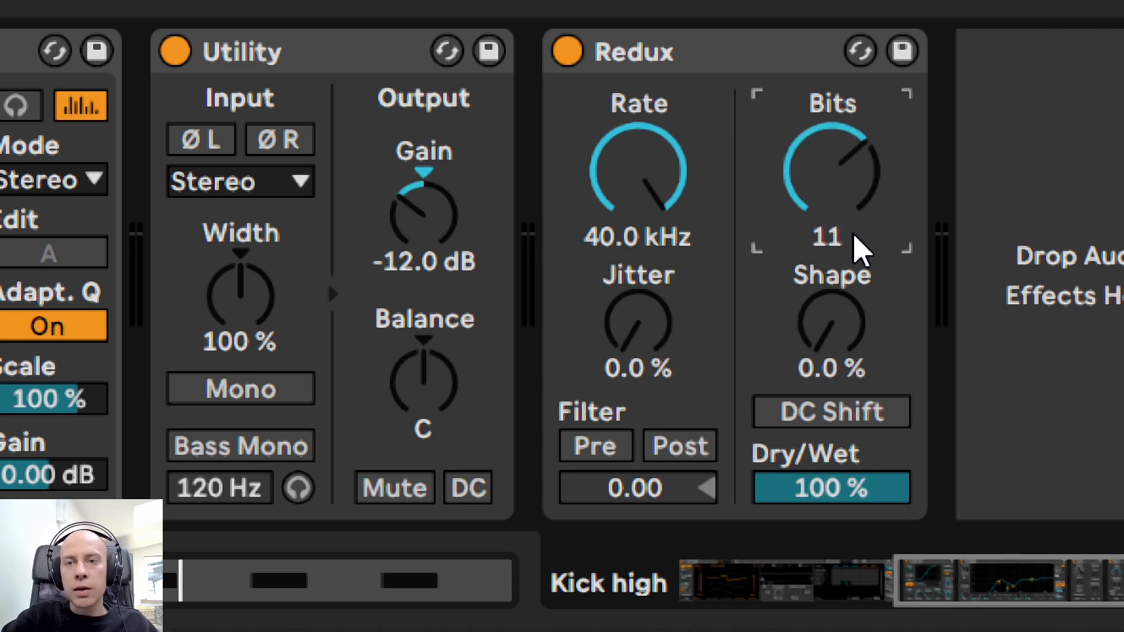
{"action": "key", "text": "Down"}
{"action": "key", "text": "Down"}
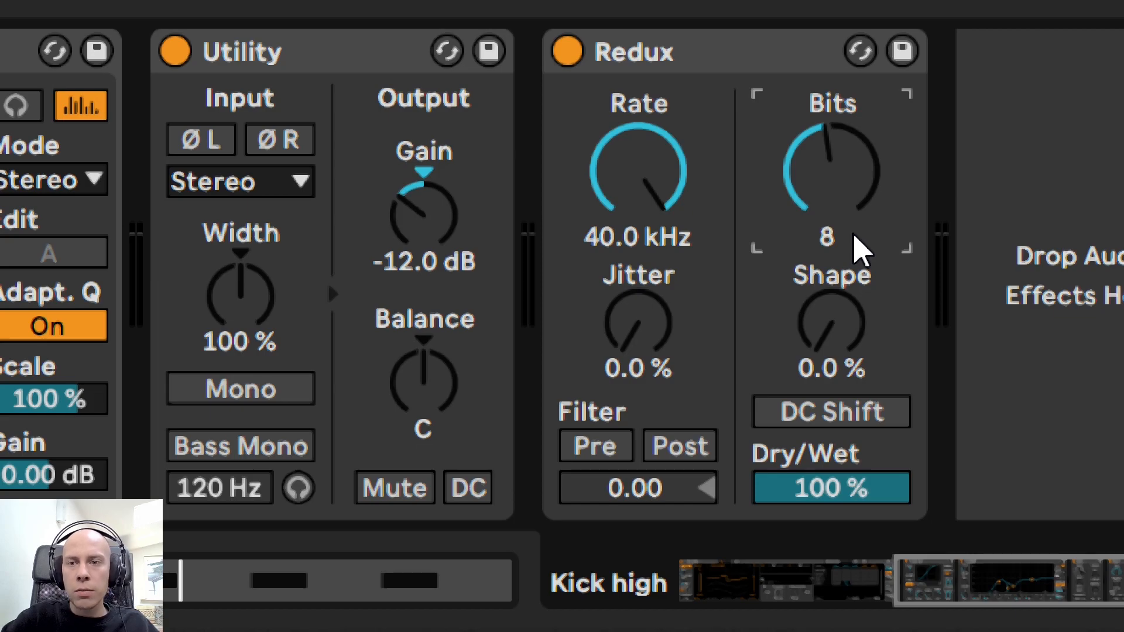
Step: Sweep Redux's Bits up and down during playback to set the amount of bit reduction by ear
{"action": "key", "text": "Up"}
{"action": "key", "text": "Up"}
{"action": "key", "text": "Up"}
{"action": "key", "text": "Up"}
{"action": "key", "text": "Up"}
{"action": "key", "text": "Up"}
{"action": "key", "text": "Up"}
{"action": "key", "text": "Down"}
{"action": "key", "text": "Down"}
{"action": "key", "text": "Down"}
{"action": "key", "text": "Down"}
{"action": "key", "text": "Down"}
{"action": "key", "text": "Down"}
{"action": "key", "text": "Down"}
{"action": "key", "text": "Down"}
{"action": "key", "text": "Down"}
{"action": "key", "text": "Down"}
{"action": "key", "text": "Up"}
{"action": "key", "text": "Up"}
{"action": "key", "text": "Up"}
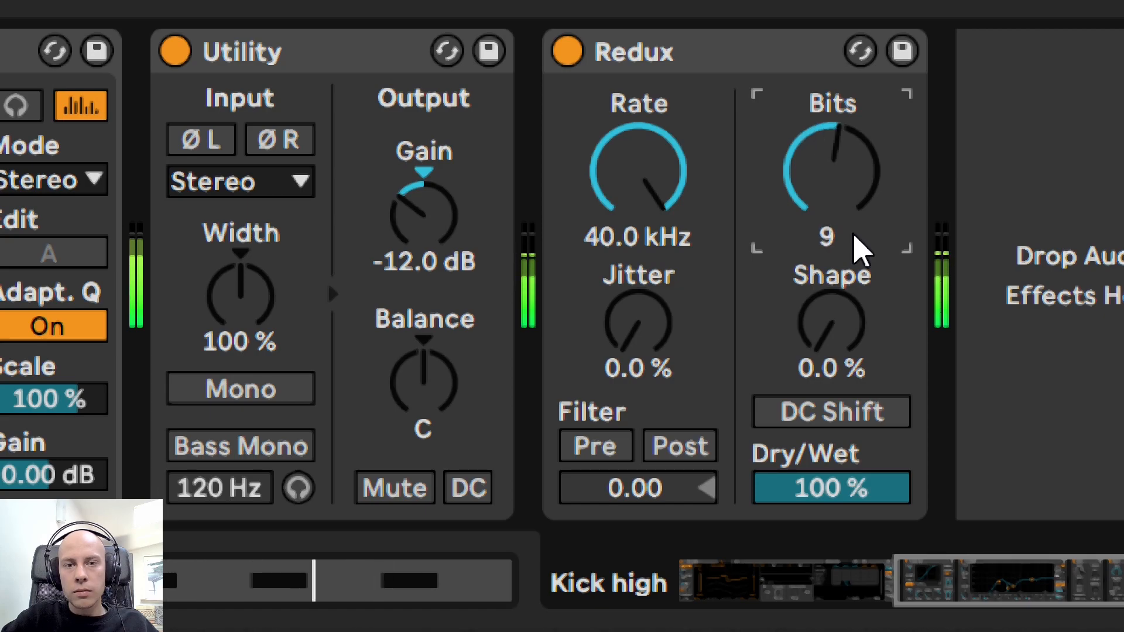
{"action": "key", "text": "Up"}
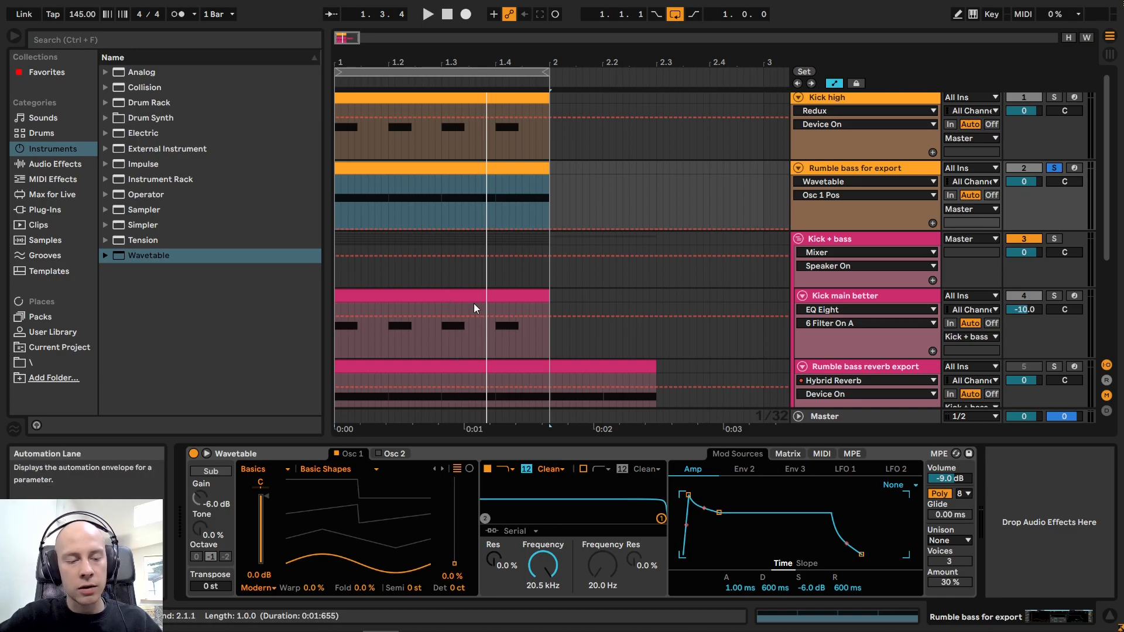
Step: Check the notes of the Rumble bass for export clip and raise Wavetable's Osc 1 wave position to 73 %
{"action": "double_click", "coordinate": [430, 164]}
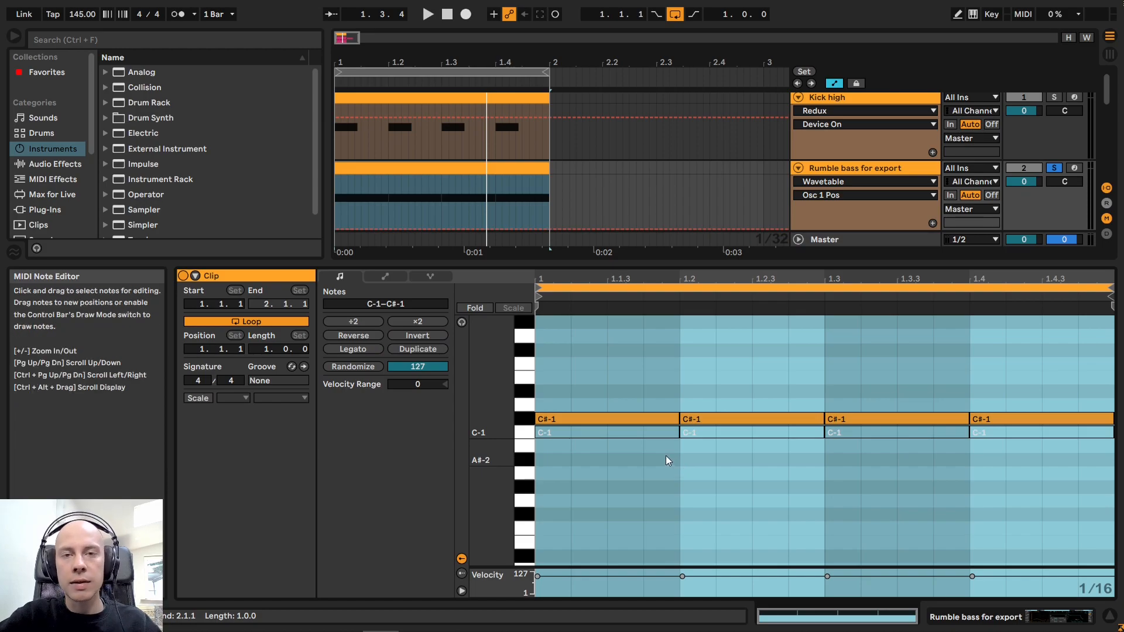
{"action": "key", "text": "shift+Tab"}
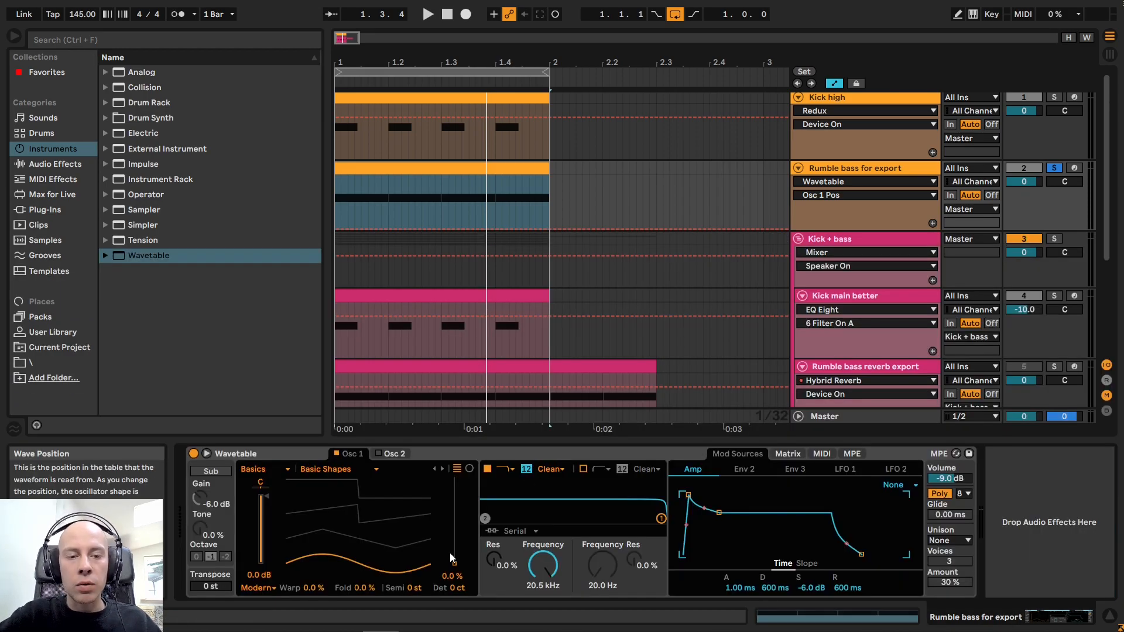
{"action": "left_click_drag", "start_coordinate": [449, 553], "coordinate": [455, 536]}
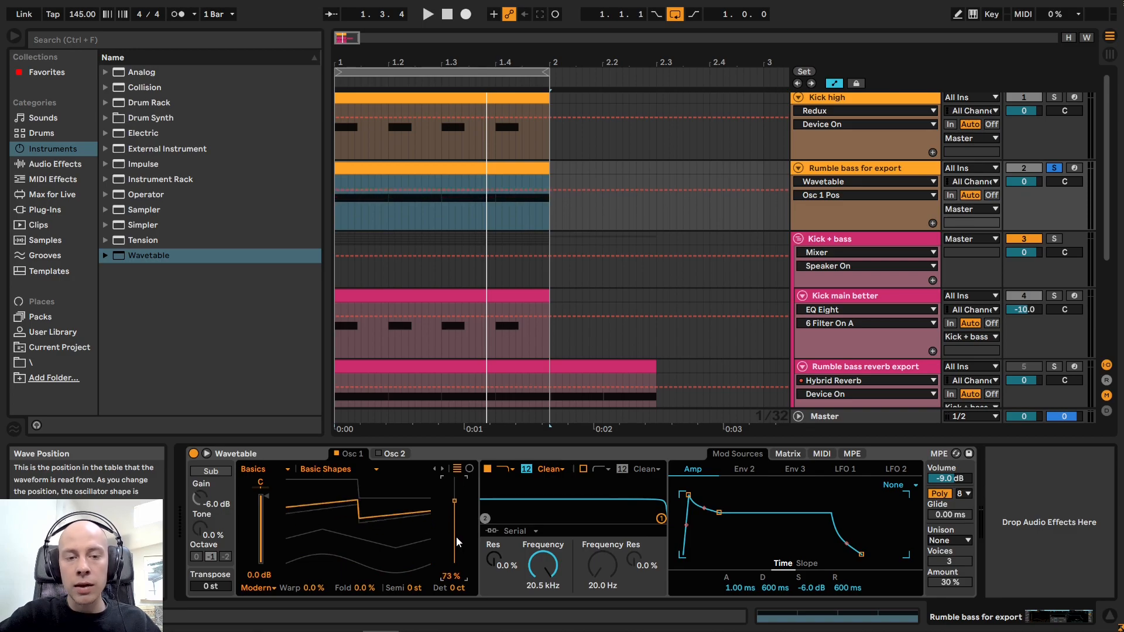
Step: Set Wavetable's amp envelope to 0.00 ms attack, 0.0 dB sustain and 1.50 ms release, checking the sound in playback
{"action": "key", "text": "space"}
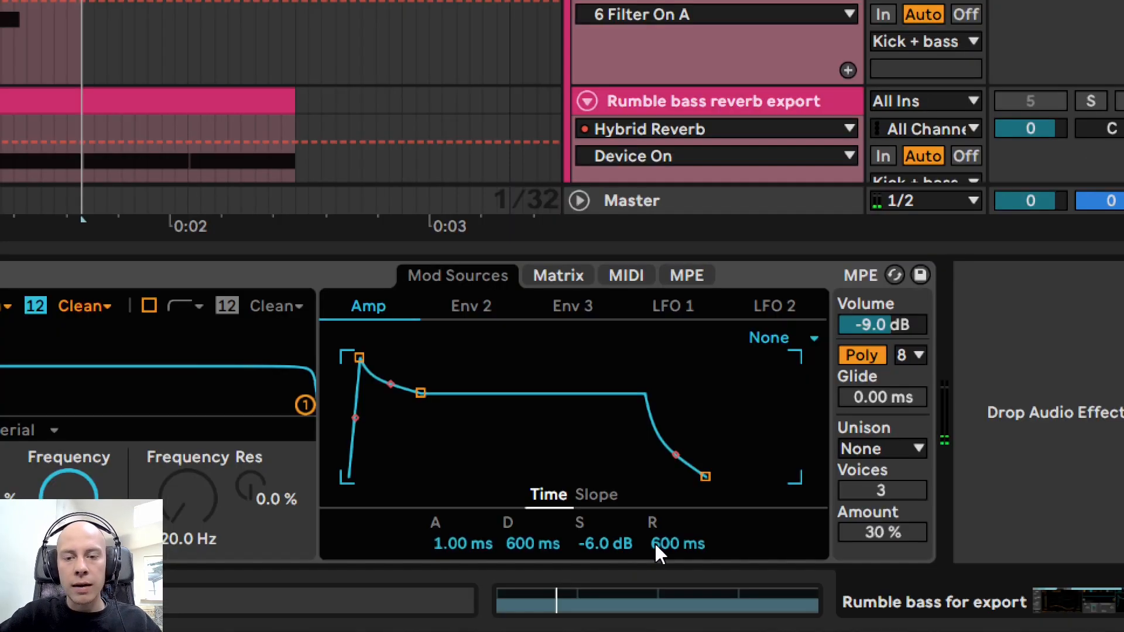
{"action": "left_click_drag", "start_coordinate": [836, 588], "coordinate": [835, 620]}
{"action": "left_click_drag", "start_coordinate": [682, 543], "coordinate": [682, 568]}
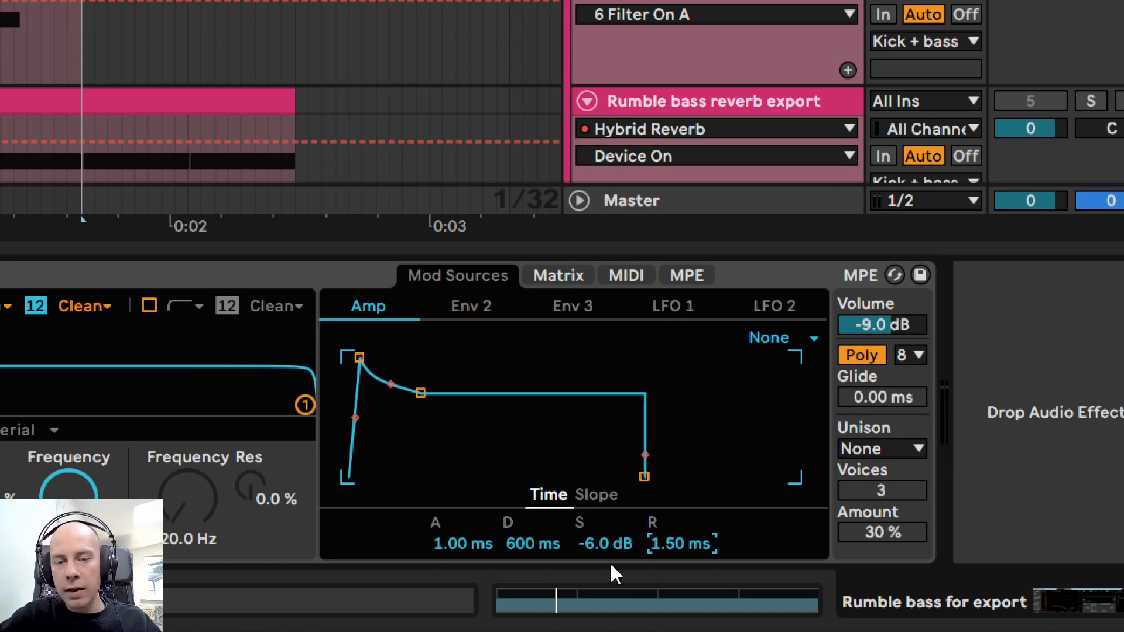
{"action": "left_click_drag", "start_coordinate": [459, 544], "coordinate": [460, 579]}
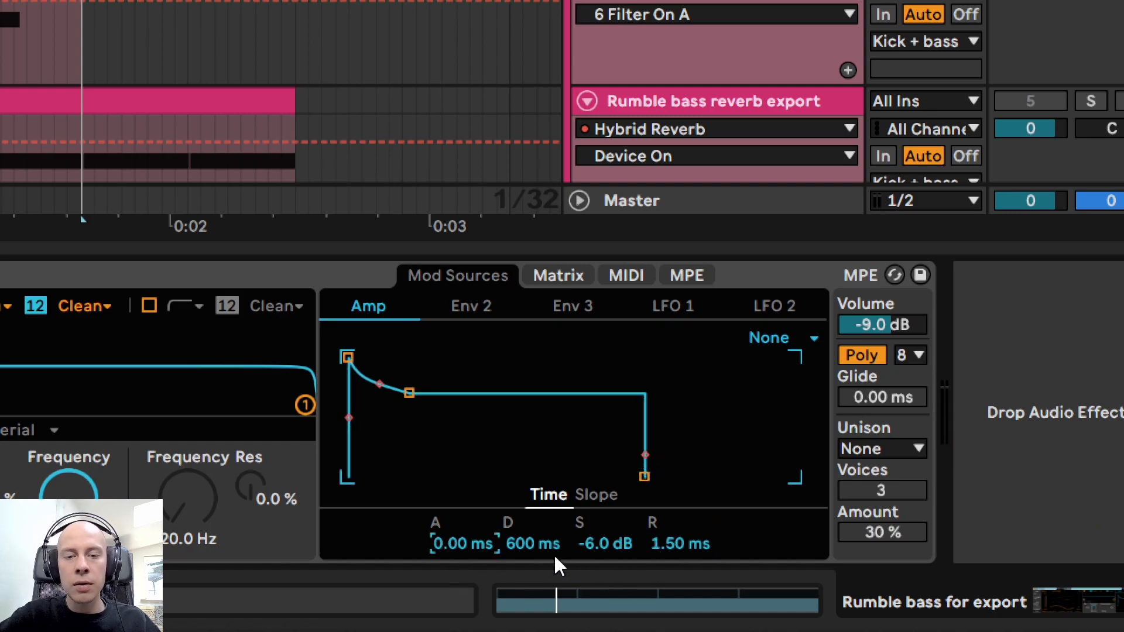
{"action": "left_click_drag", "start_coordinate": [611, 544], "coordinate": [611, 518]}
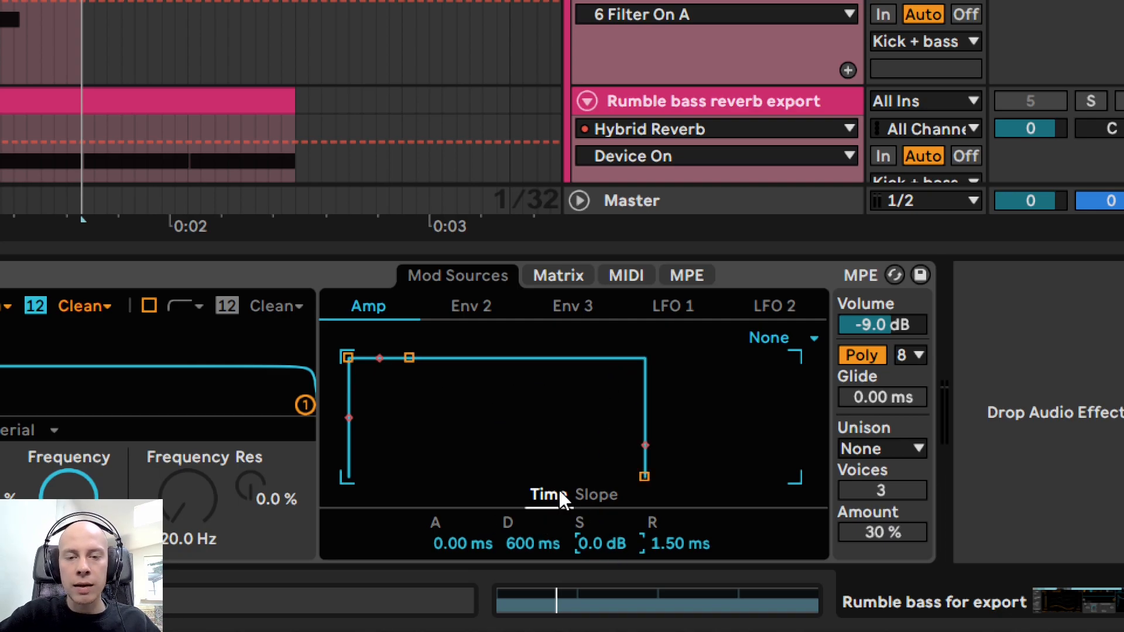
{"action": "key", "text": "space"}
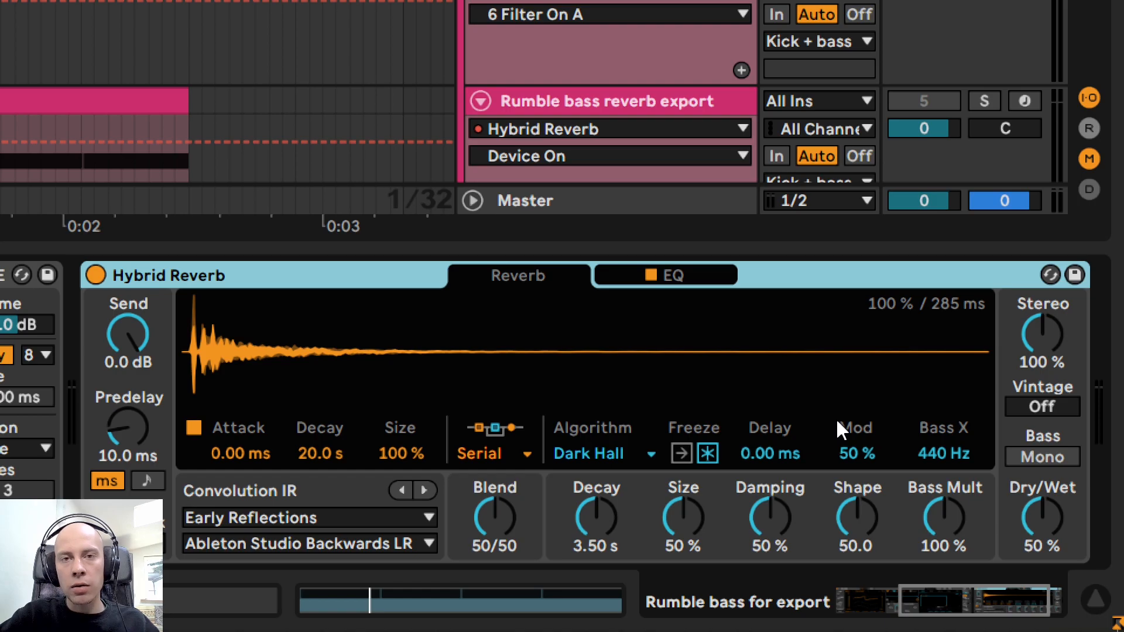
Step: Set Hybrid Reverb's Dry/Wet to 100 % and switch band 1 of its EQ from low cut to shelf
{"action": "left_click_drag", "start_coordinate": [1042, 516], "coordinate": [1042, 458]}
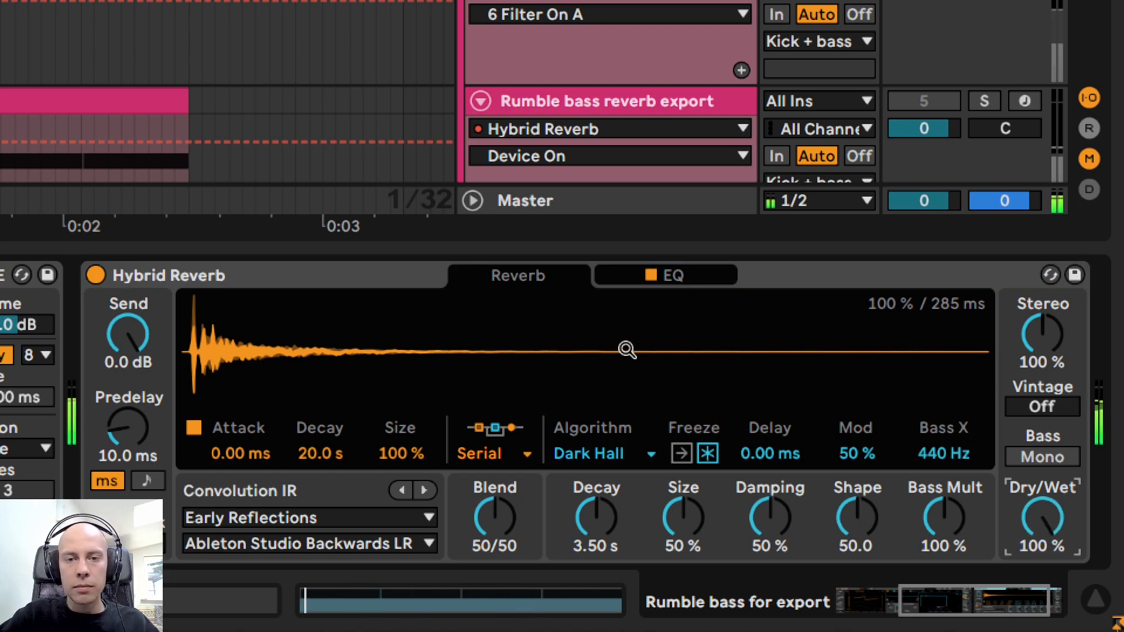
{"action": "left_click", "coordinate": [686, 278]}
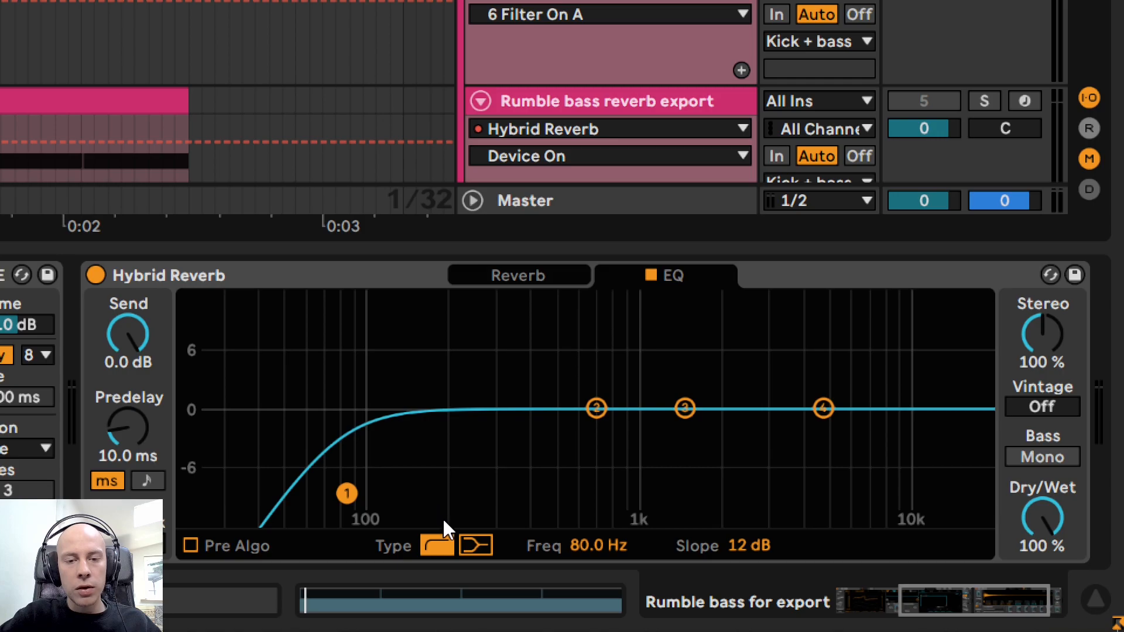
{"action": "left_click", "coordinate": [472, 546]}
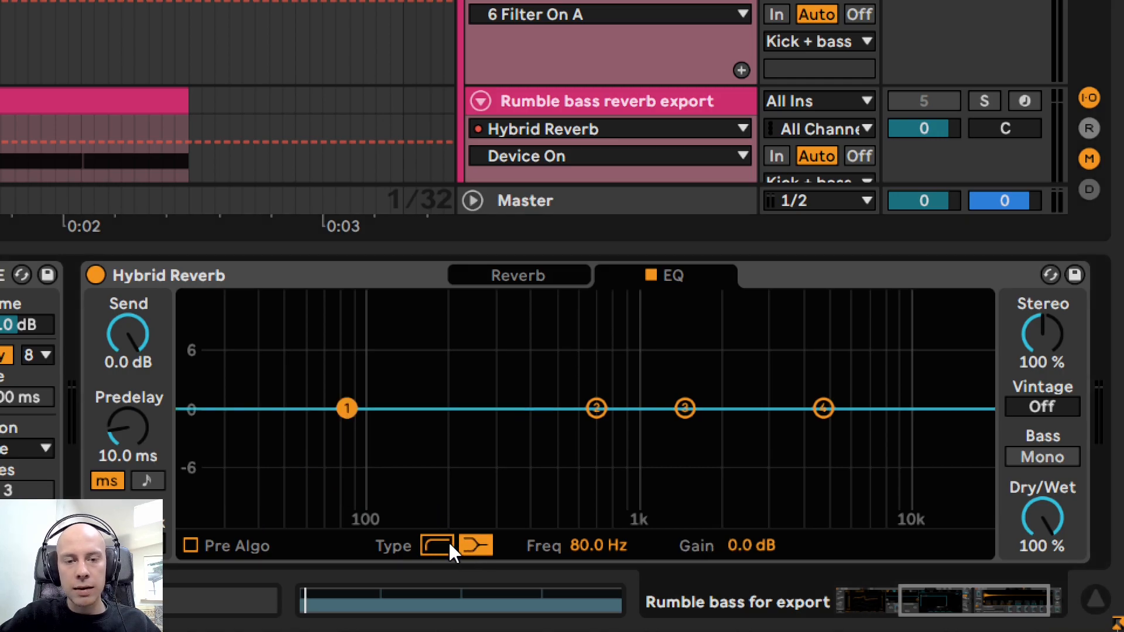
{"action": "left_click", "coordinate": [446, 545]}
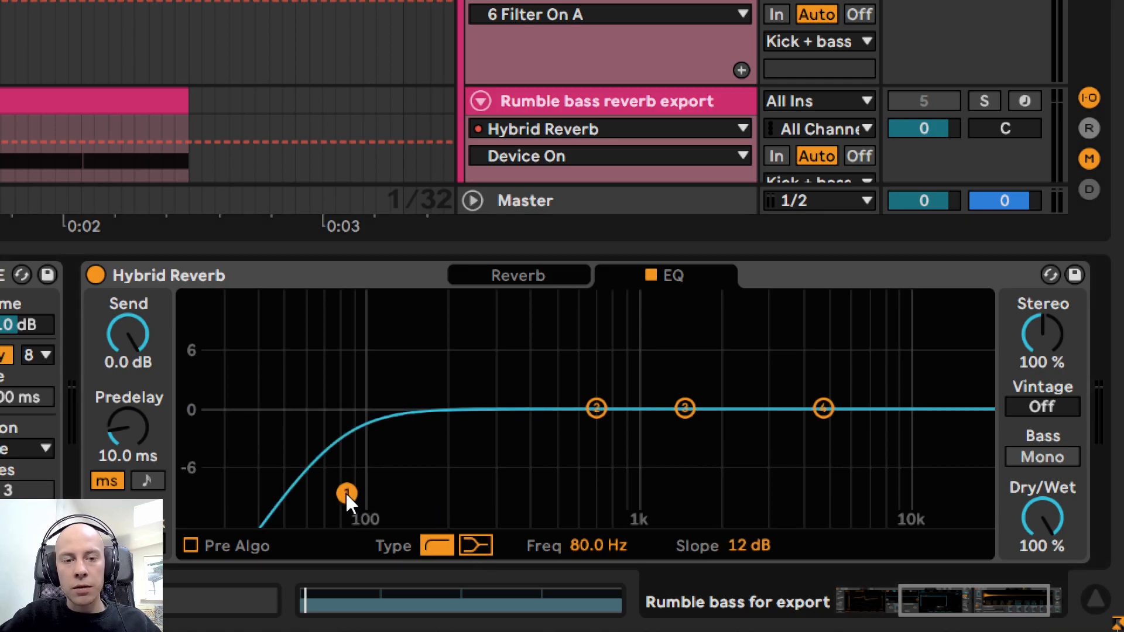
{"action": "left_click", "coordinate": [477, 544]}
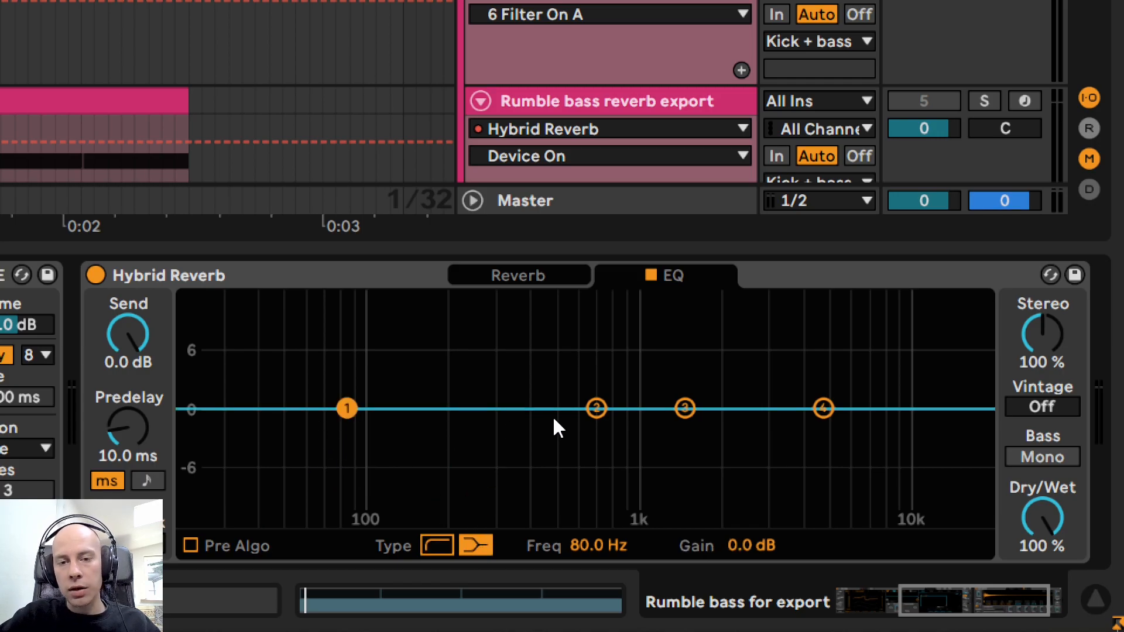
Step: Switch band 4 of Hybrid Reverb's EQ to a high cut and lower its frequency
{"action": "left_click", "coordinate": [823, 408]}
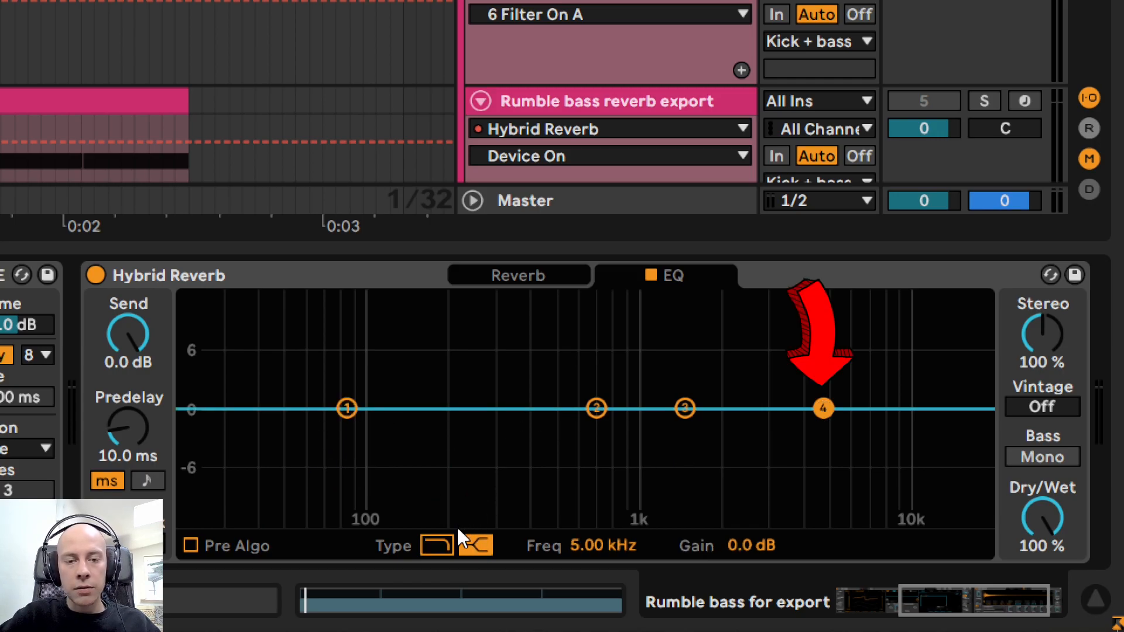
{"action": "left_click", "coordinate": [441, 545]}
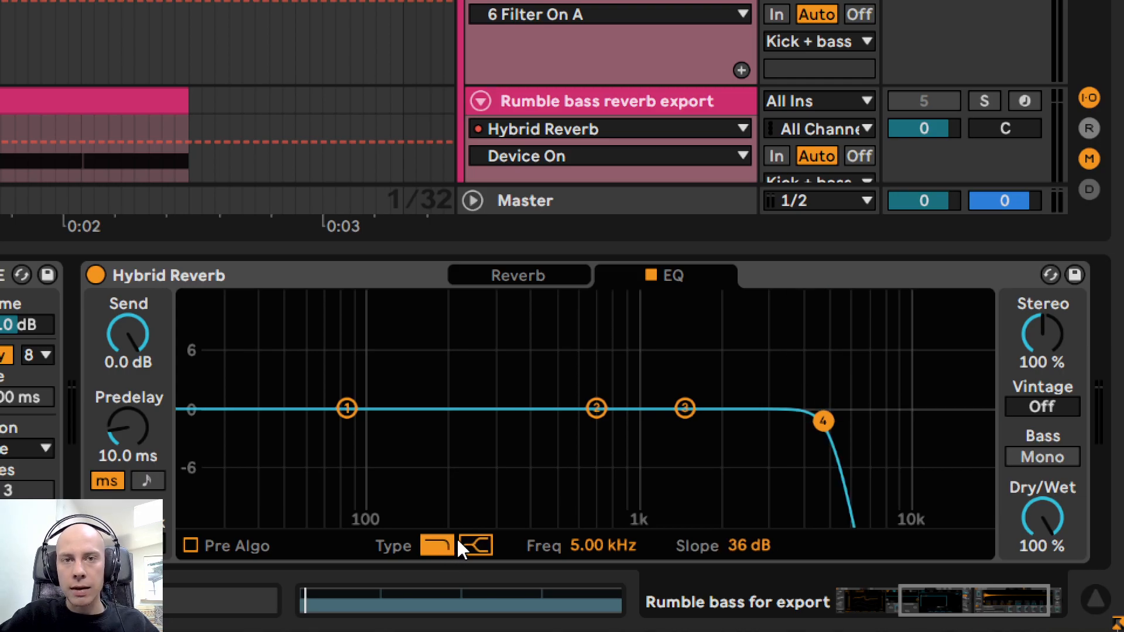
{"action": "left_click_drag", "start_coordinate": [584, 546], "coordinate": [591, 625]}
{"action": "key", "text": "space"}
{"action": "left_click", "coordinate": [518, 275]}
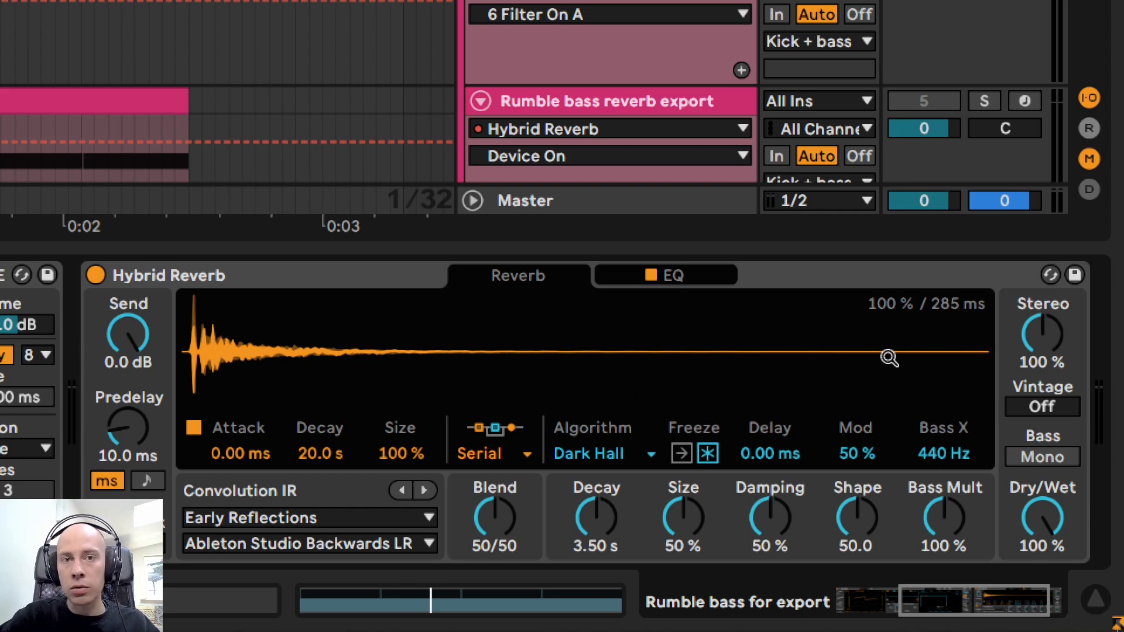
Step: Turn on Hybrid Reverb's Bass Mono and reduce Stereo to 0.0 % while listening to the rumble
{"action": "left_click", "coordinate": [1041, 456]}
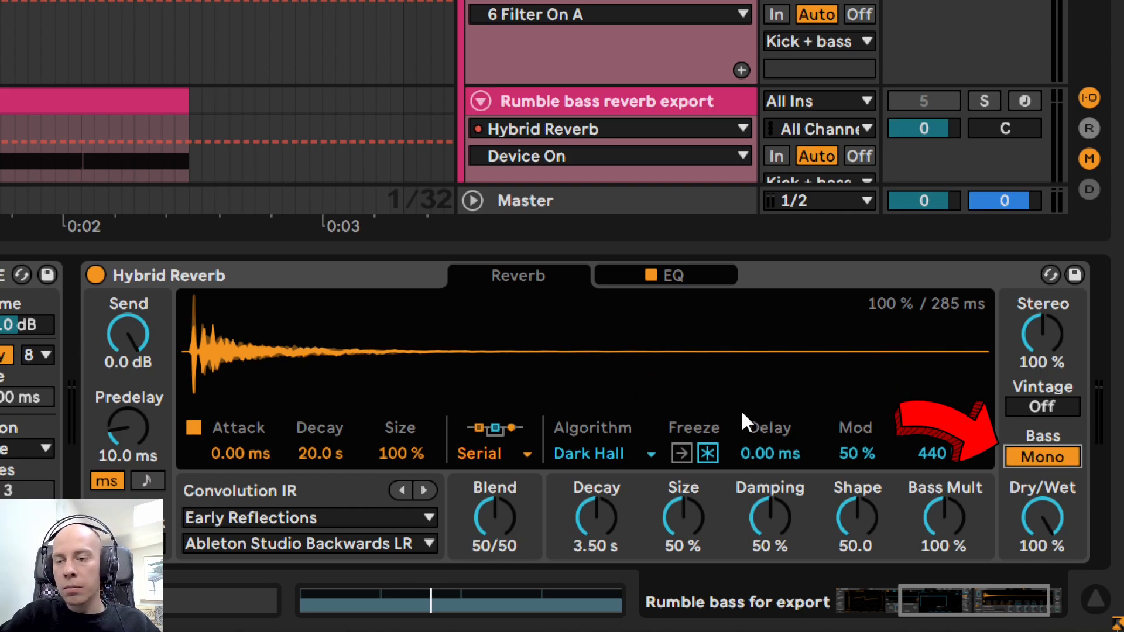
{"action": "mouse_move", "coordinate": [1027, 345]}
{"action": "left_mouse_down"}
{"action": "mouse_move", "coordinate": [1027, 374]}
{"action": "mouse_move", "coordinate": [1027, 342]}
{"action": "left_mouse_up"}
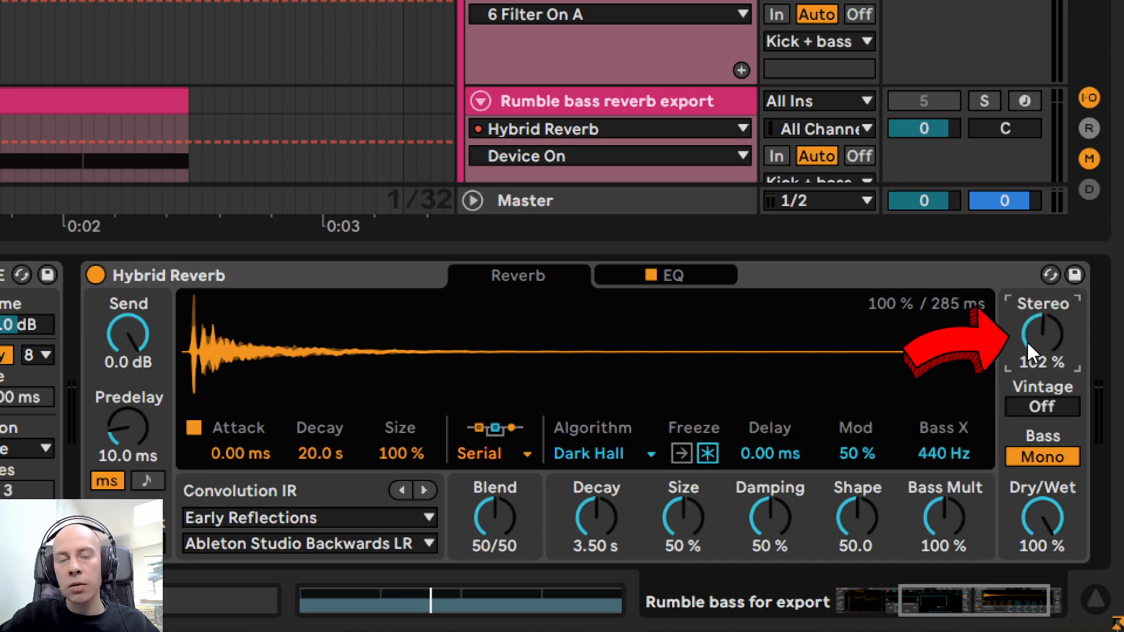
{"action": "left_click", "coordinate": [1044, 462]}
{"action": "key", "text": "space"}
{"action": "left_click", "coordinate": [1021, 453]}
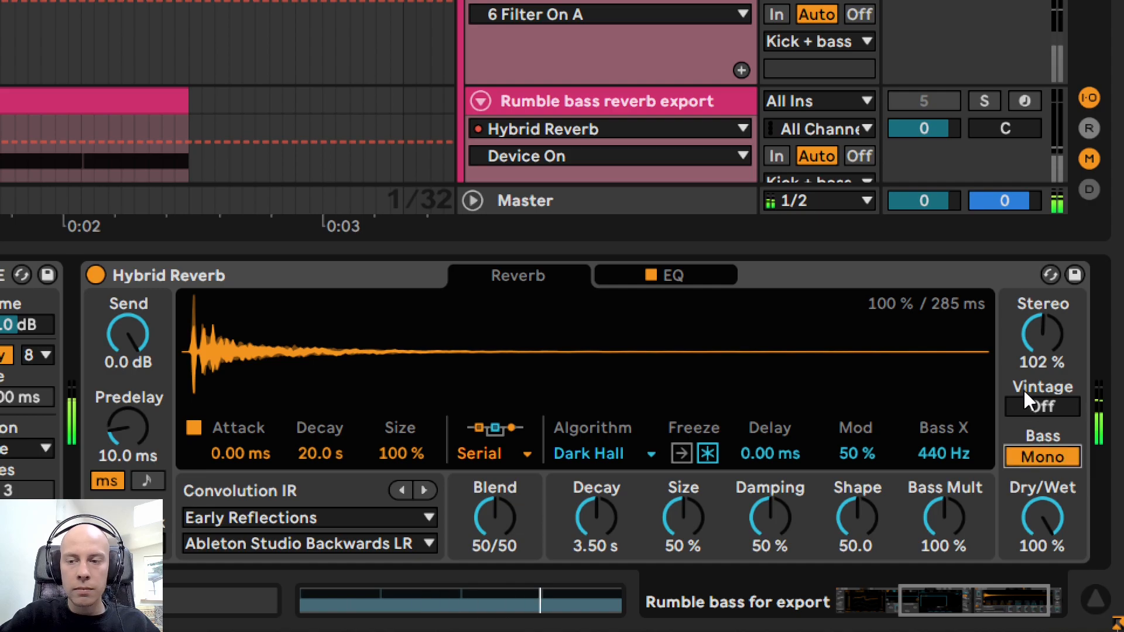
{"action": "left_click_drag", "start_coordinate": [1031, 321], "coordinate": [1031, 369]}
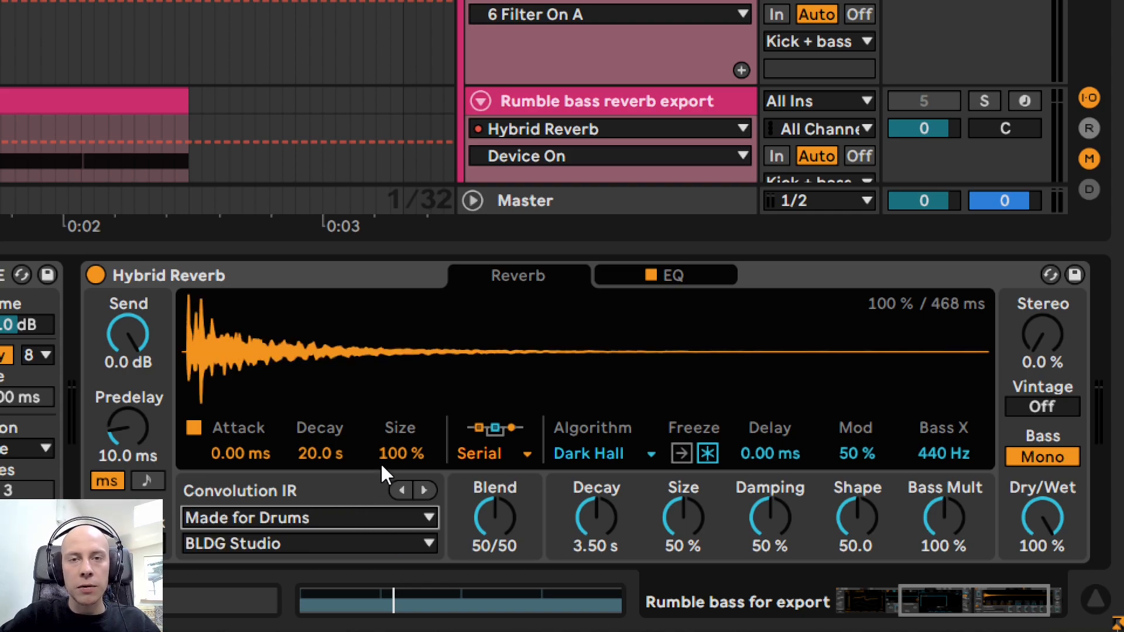
Step: Audition Hybrid Reverb's Made for Drums impulse responses during playback and choose BLDG Studio
{"action": "left_click", "coordinate": [425, 491]}
{"action": "left_click", "coordinate": [424, 491]}
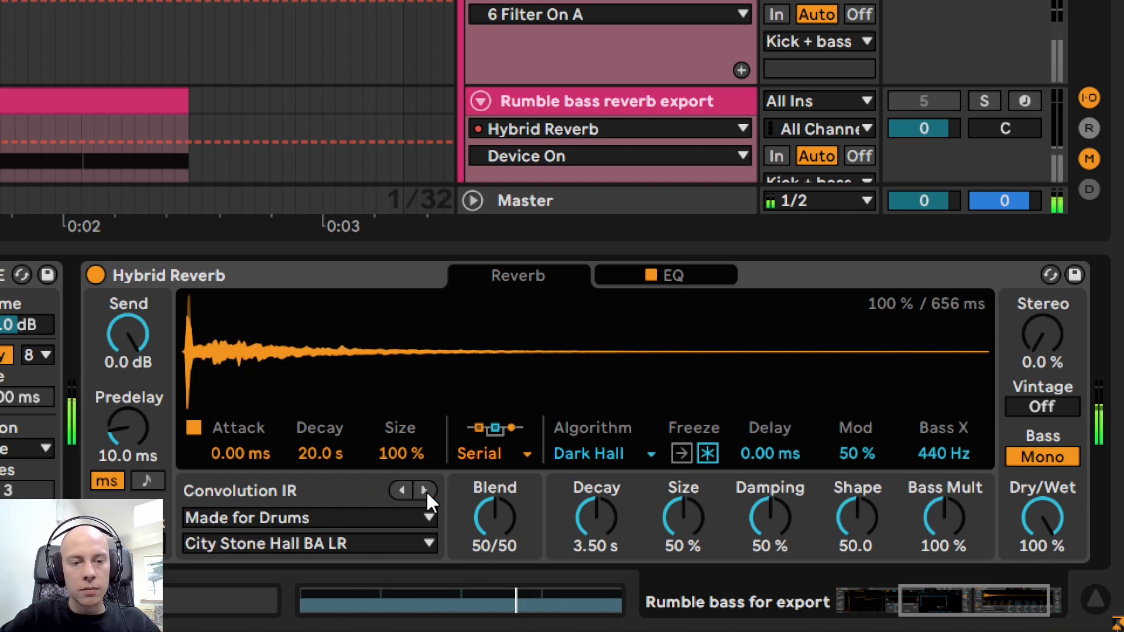
{"action": "left_click", "coordinate": [424, 490]}
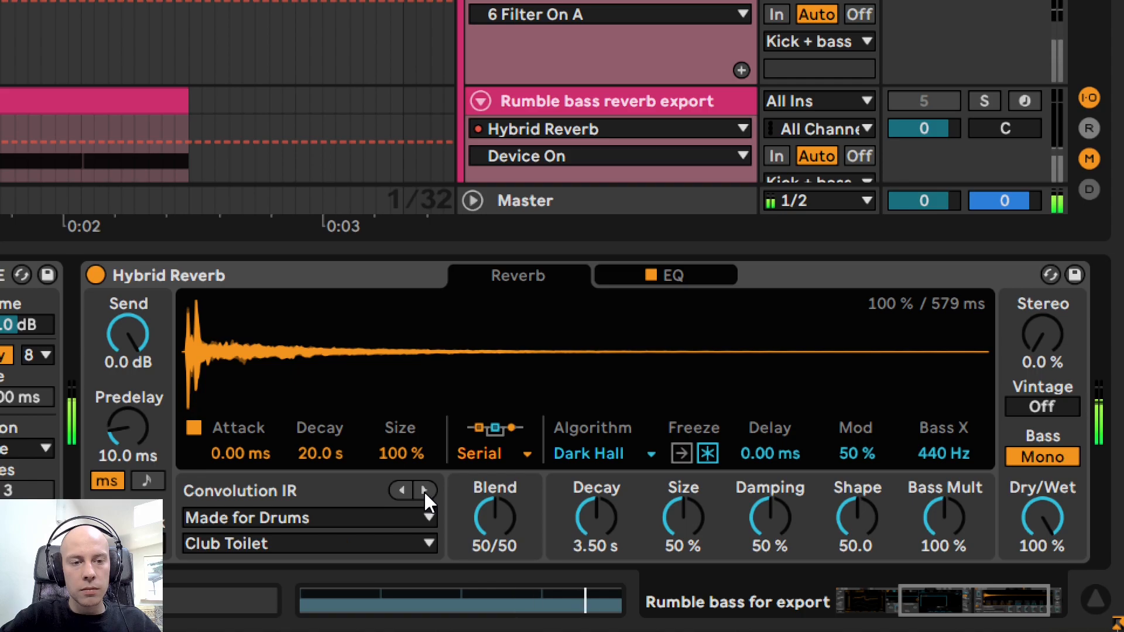
{"action": "left_click", "coordinate": [423, 490]}
{"action": "left_click", "coordinate": [415, 490]}
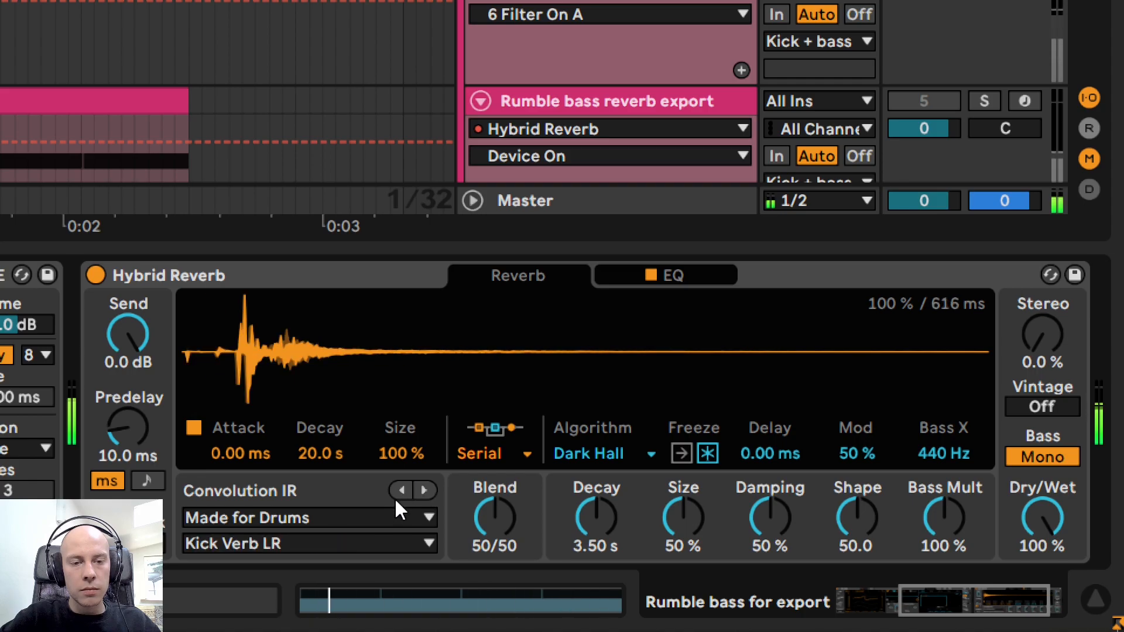
{"action": "left_click", "coordinate": [384, 543]}
{"action": "left_click", "coordinate": [289, 253]}
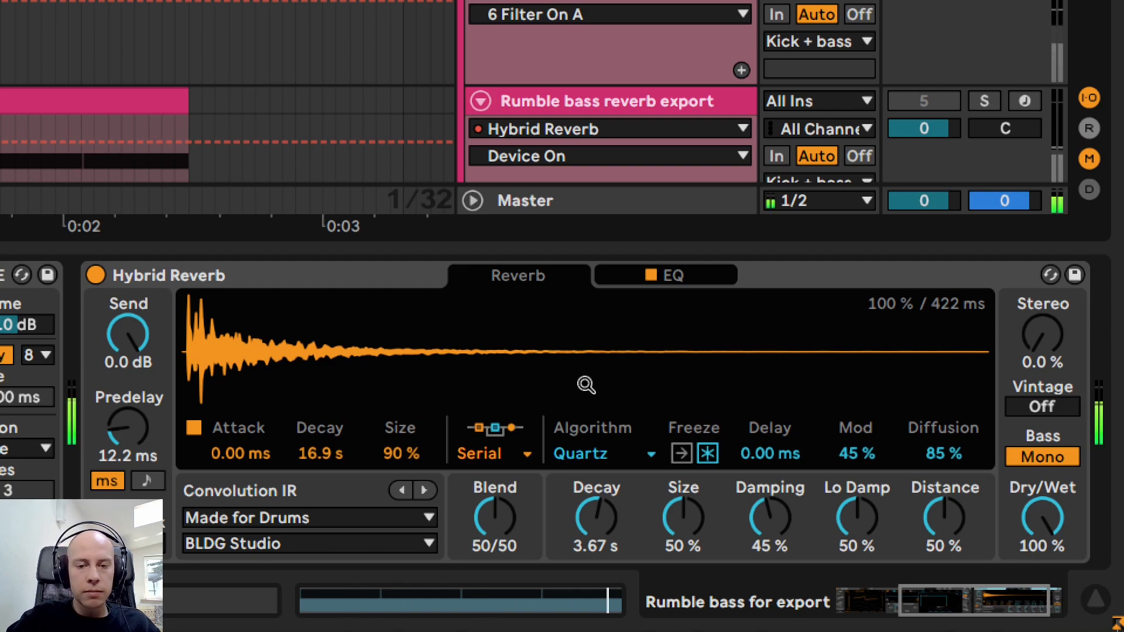
{"action": "key", "text": "space"}
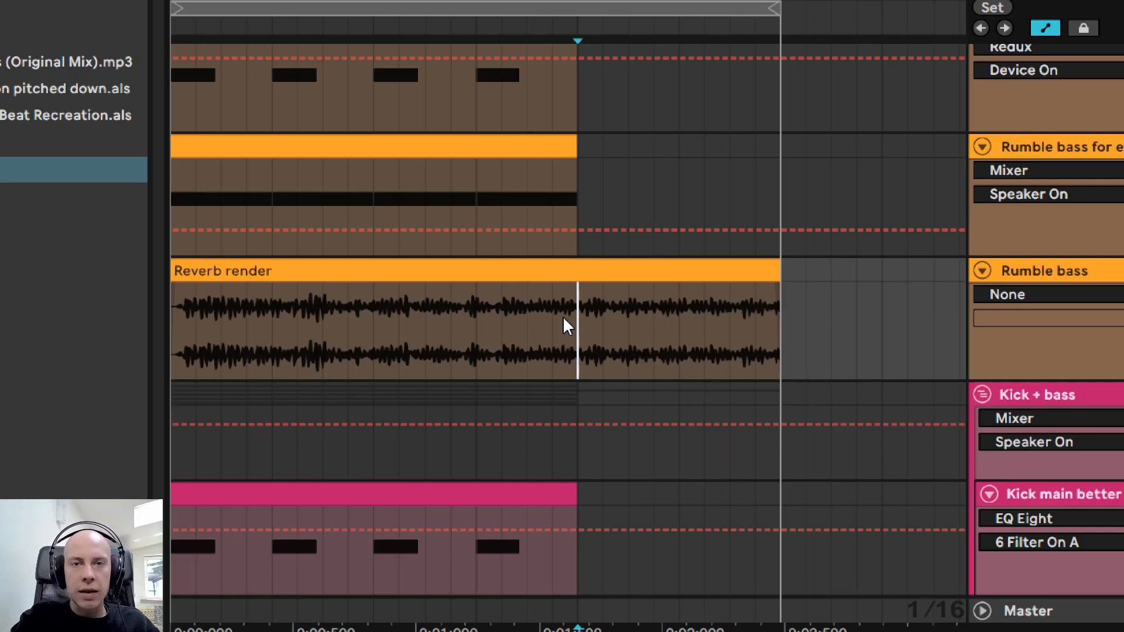
Step: Split out an eighth-note section of the Reverb render clip, starting at the end of the first bar
{"action": "left_click_drag", "start_coordinate": [576, 325], "coordinate": [622, 277]}
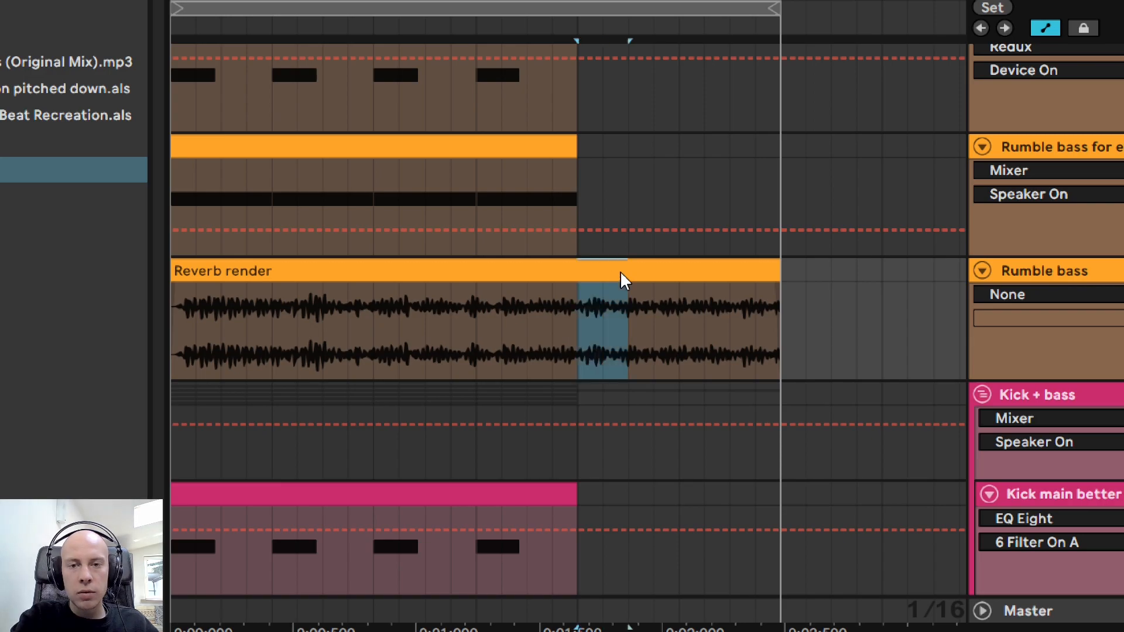
{"action": "key", "text": "ctrl+e"}
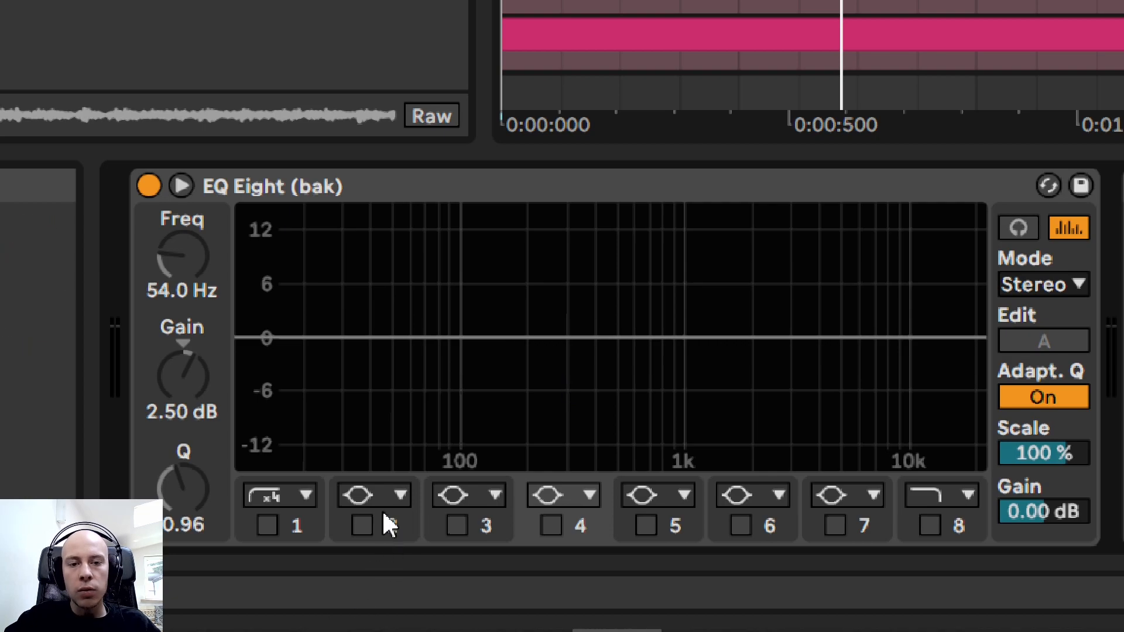
Step: Enable bands 2, 3, 4 and 5 of the Rumble bass EQ Eight during playback and compare with the EQ bypassed
{"action": "key", "text": "space"}
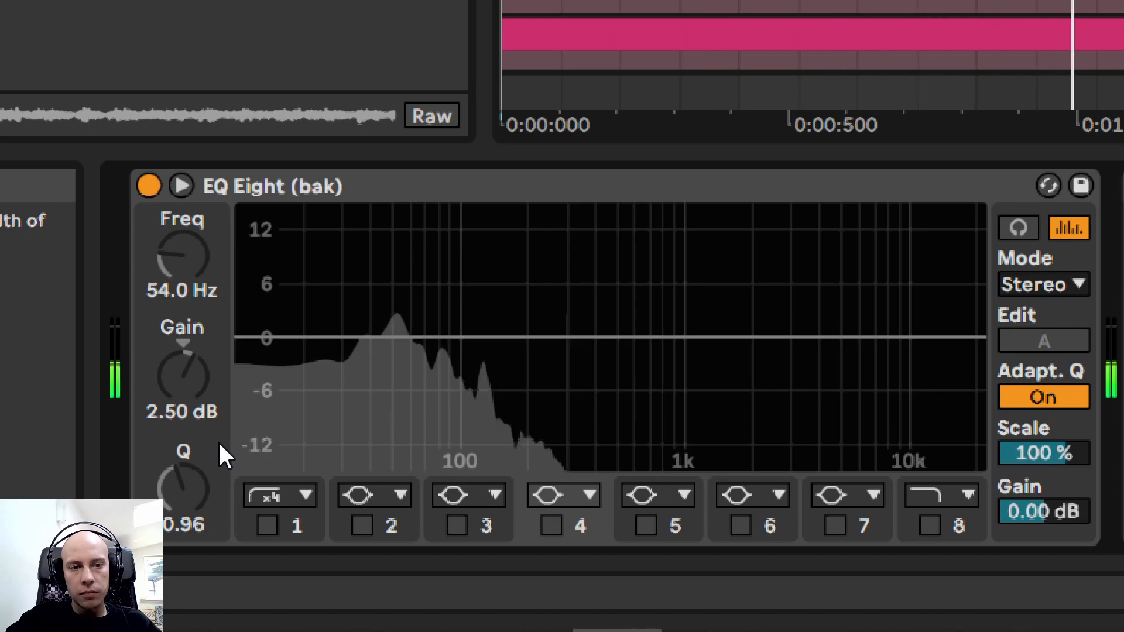
{"action": "left_click", "coordinate": [361, 525]}
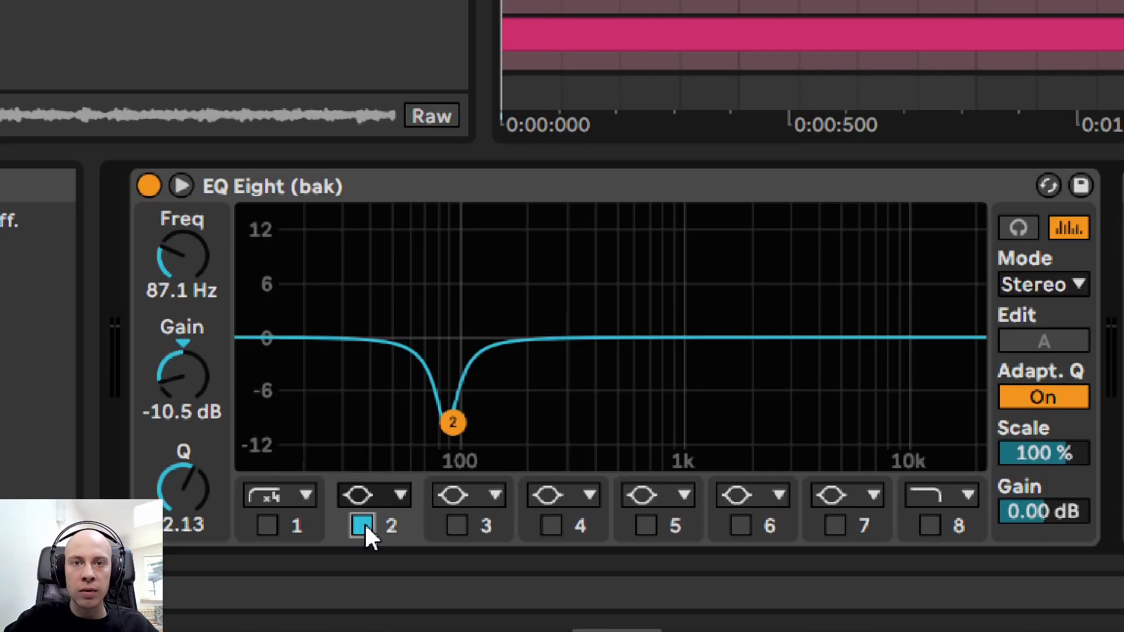
{"action": "left_click", "coordinate": [362, 525]}
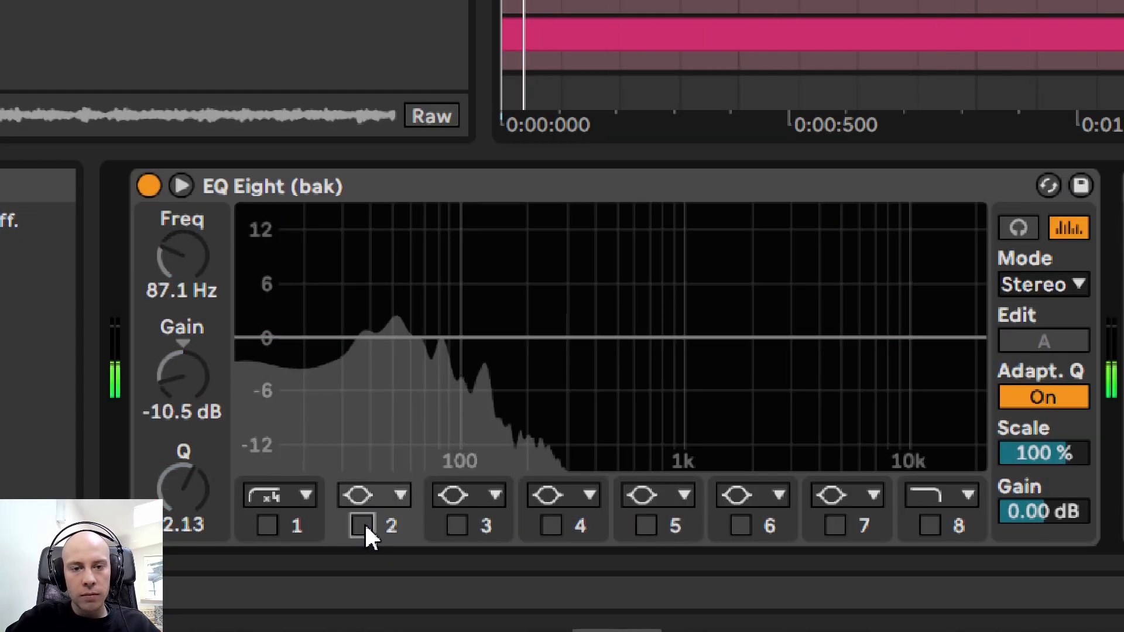
{"action": "left_click", "coordinate": [363, 525]}
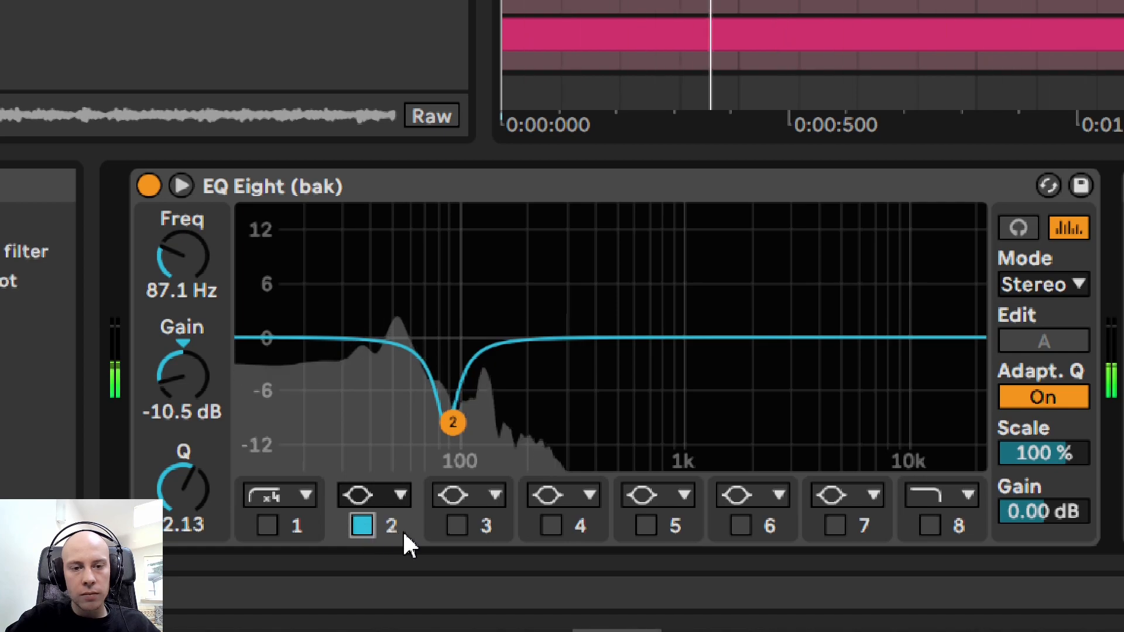
{"action": "left_click", "coordinate": [456, 525]}
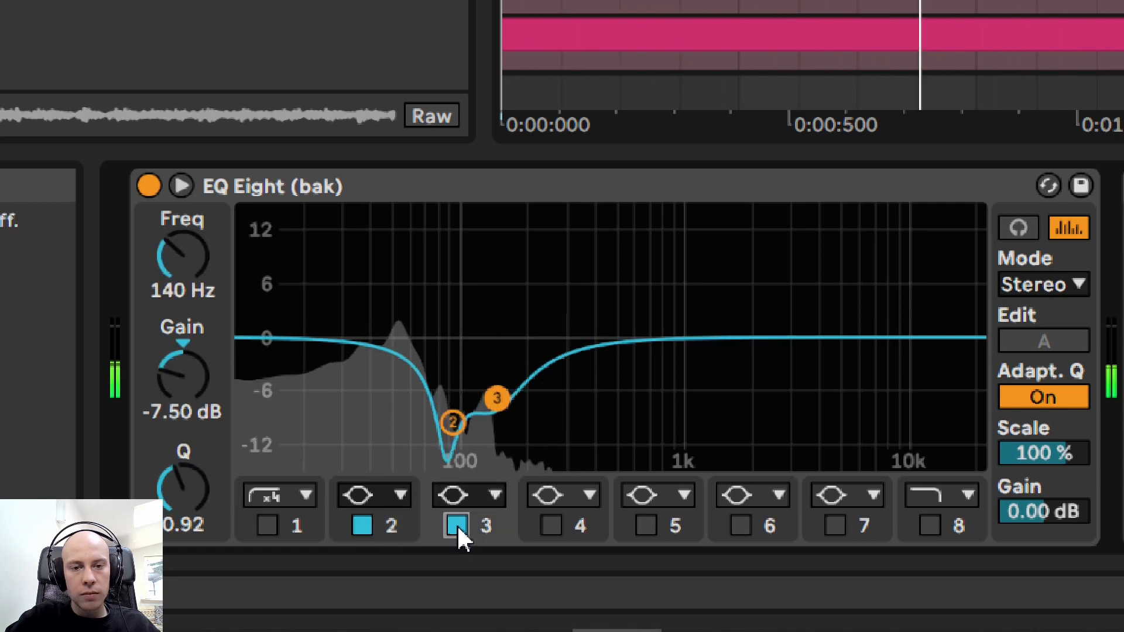
{"action": "left_click", "coordinate": [550, 527]}
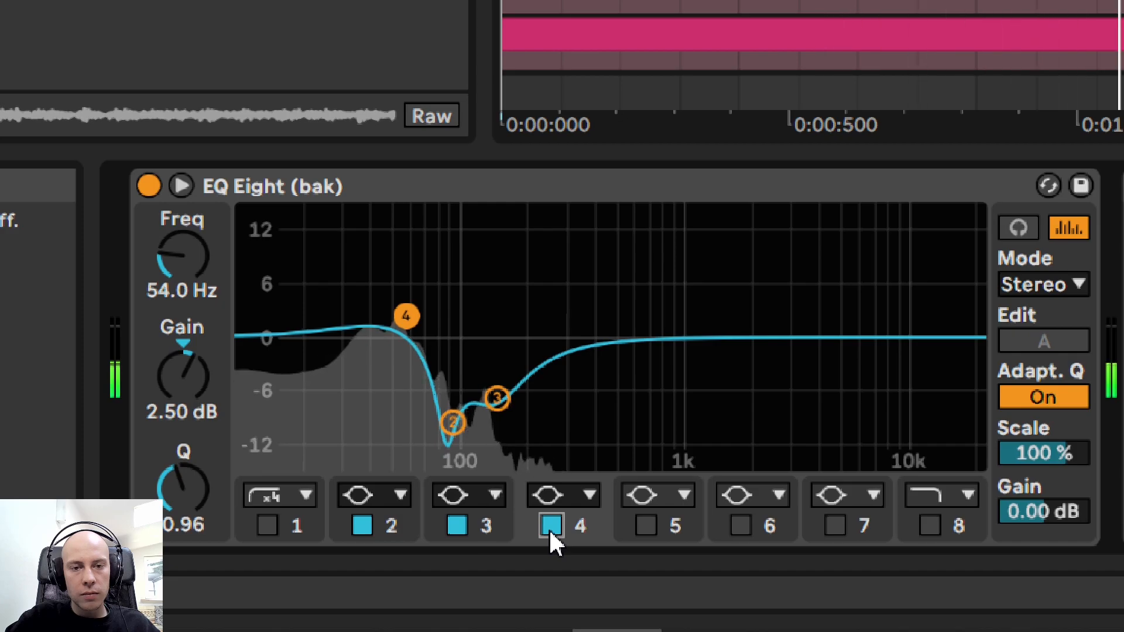
{"action": "left_click", "coordinate": [646, 526]}
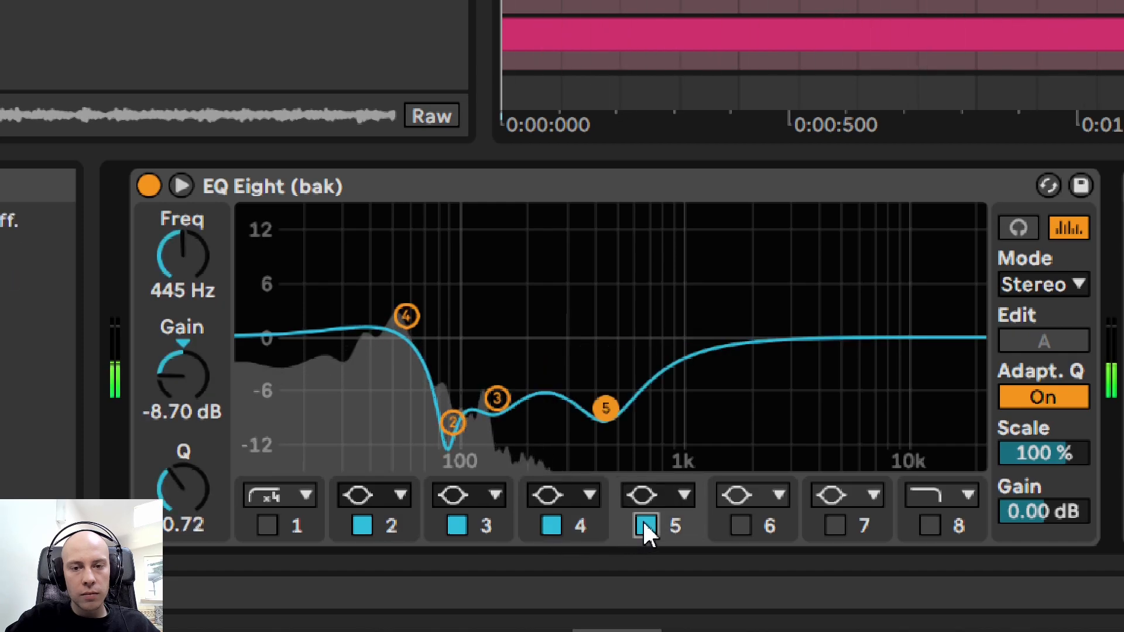
{"action": "left_click", "coordinate": [148, 183]}
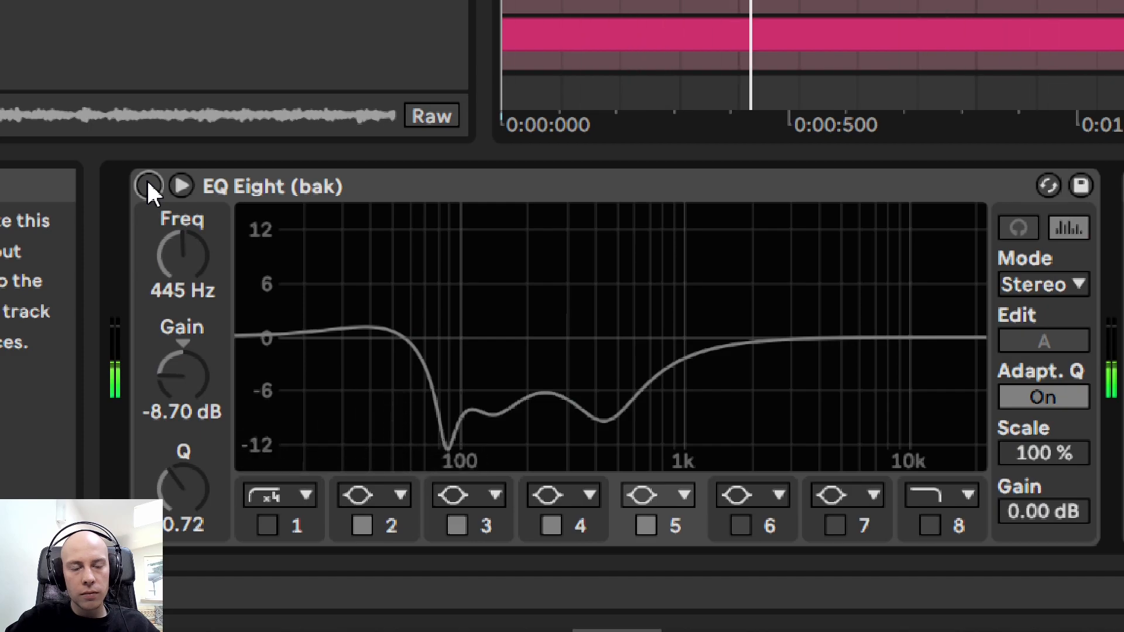
{"action": "left_click", "coordinate": [148, 185]}
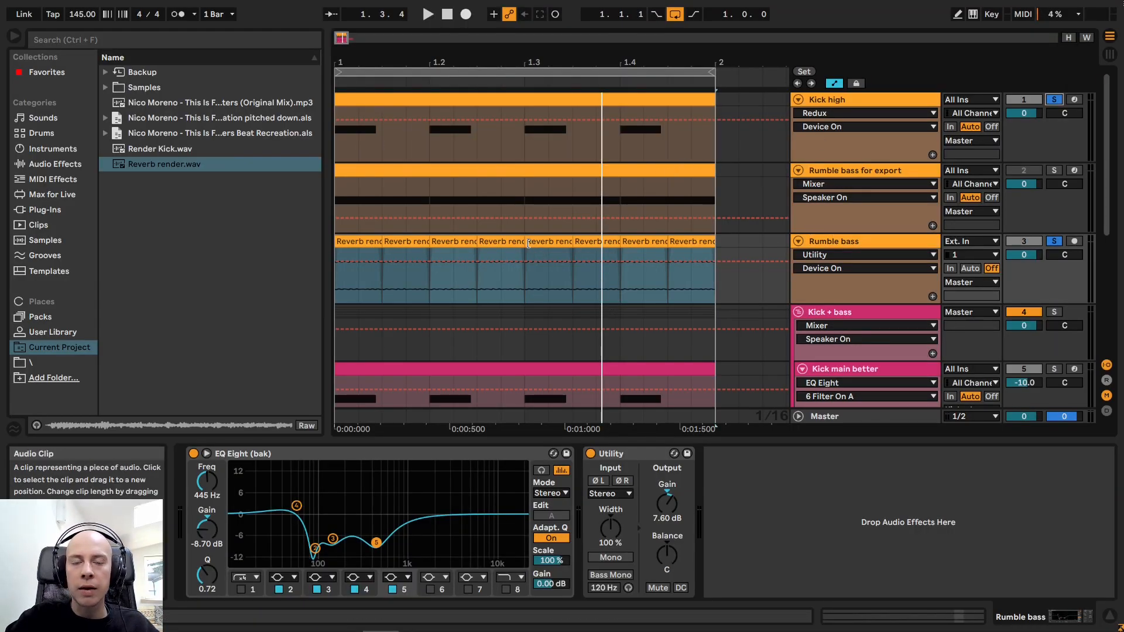
Step: Play the loop to hear the chopped Rumble bass and the Kick fill
{"action": "key", "text": "space"}
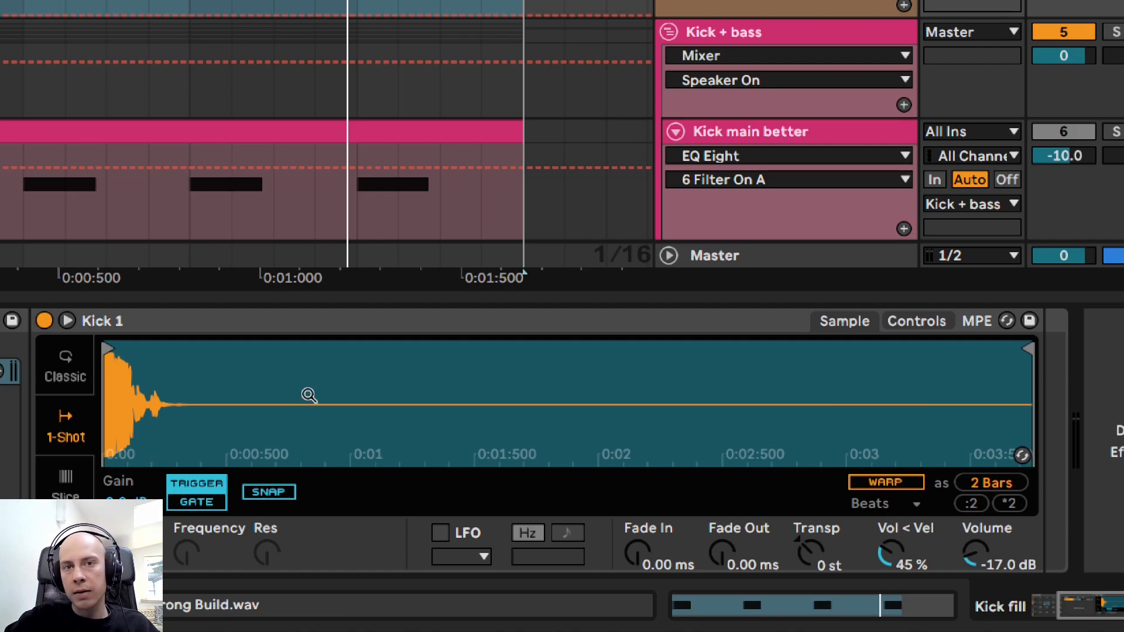
{"action": "key", "text": "space"}
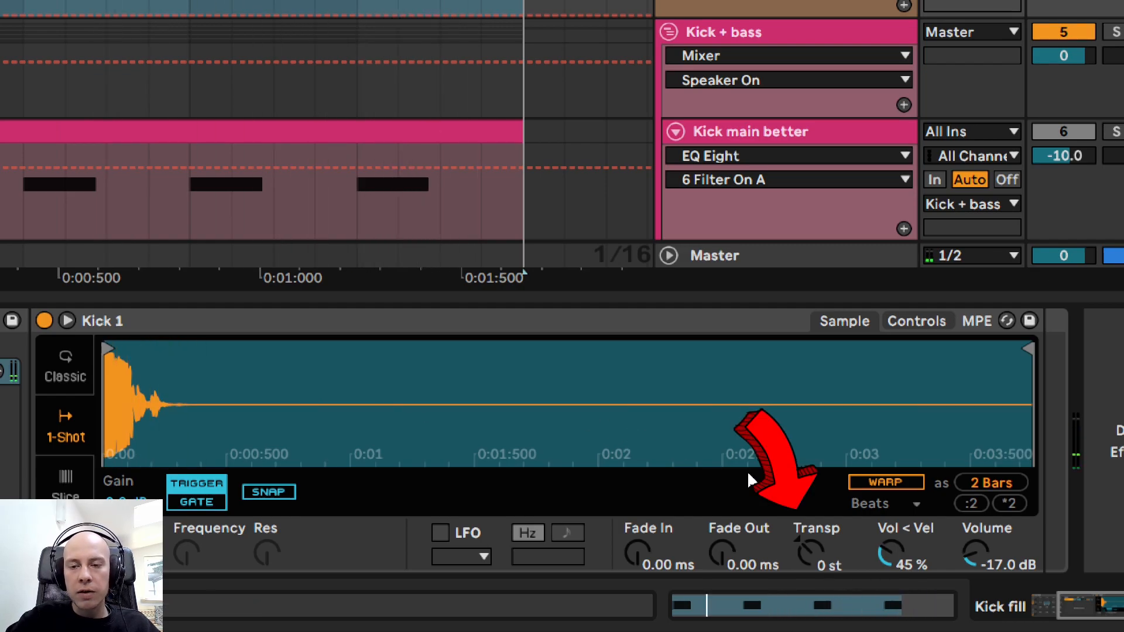
Step: Transpose the Kick fill's Kick 1 sample by -1 st and adjust its Fade In
{"action": "left_click_drag", "start_coordinate": [821, 563], "coordinate": [822, 567]}
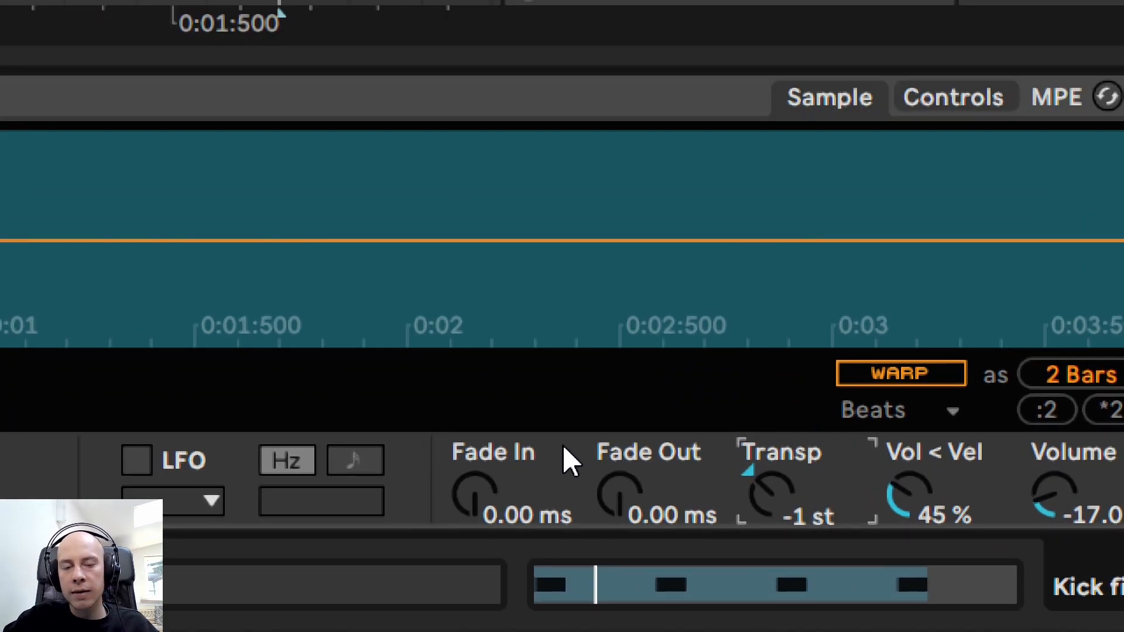
{"action": "mouse_move", "coordinate": [477, 502]}
{"action": "left_mouse_down"}
{"action": "mouse_move", "coordinate": [477, 469]}
{"action": "mouse_move", "coordinate": [474, 527]}
{"action": "mouse_move", "coordinate": [474, 483]}
{"action": "mouse_move", "coordinate": [474, 494]}
{"action": "left_mouse_up"}
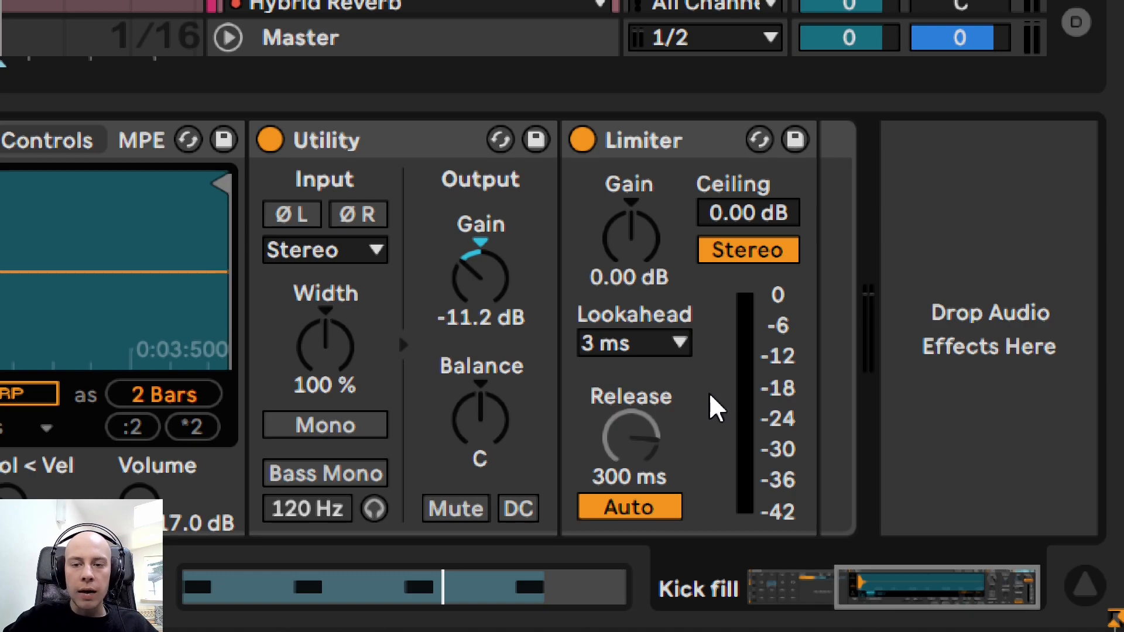
Step: Try the Kick fill Limiter's Gain at 24.0 dB and its Ceiling at -24.0 dB, resetting each to 0.00 dB
{"action": "left_click_drag", "start_coordinate": [640, 238], "coordinate": [640, 175]}
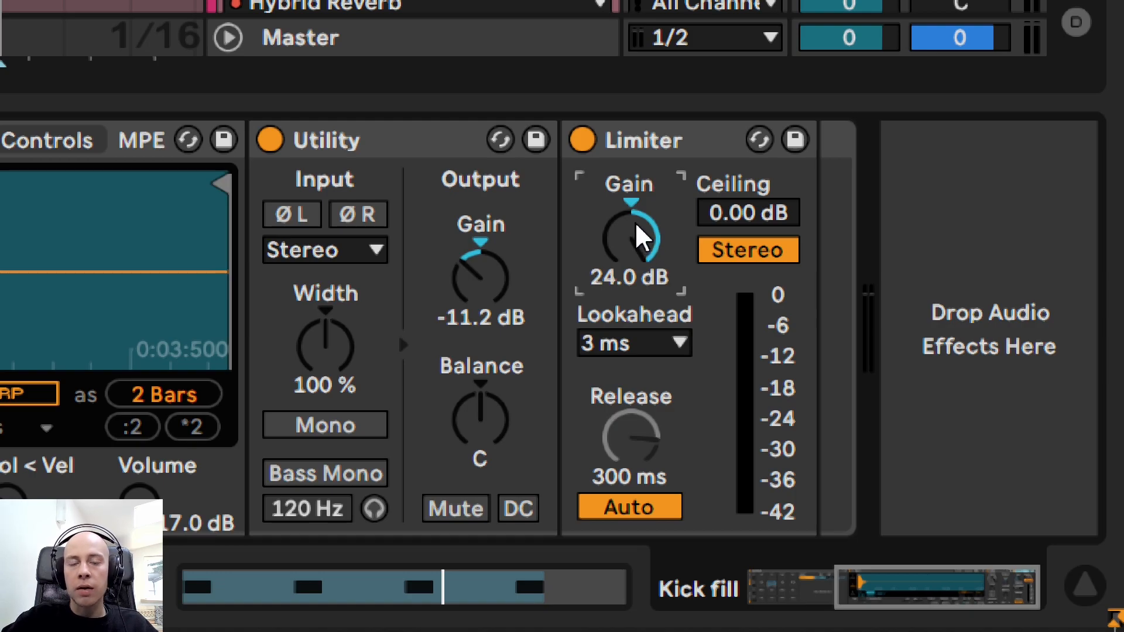
{"action": "double_click", "coordinate": [640, 213]}
{"action": "mouse_move", "coordinate": [728, 221]}
{"action": "left_mouse_down"}
{"action": "mouse_move", "coordinate": [728, 252]}
{"action": "mouse_move", "coordinate": [726, 229]}
{"action": "left_mouse_up"}
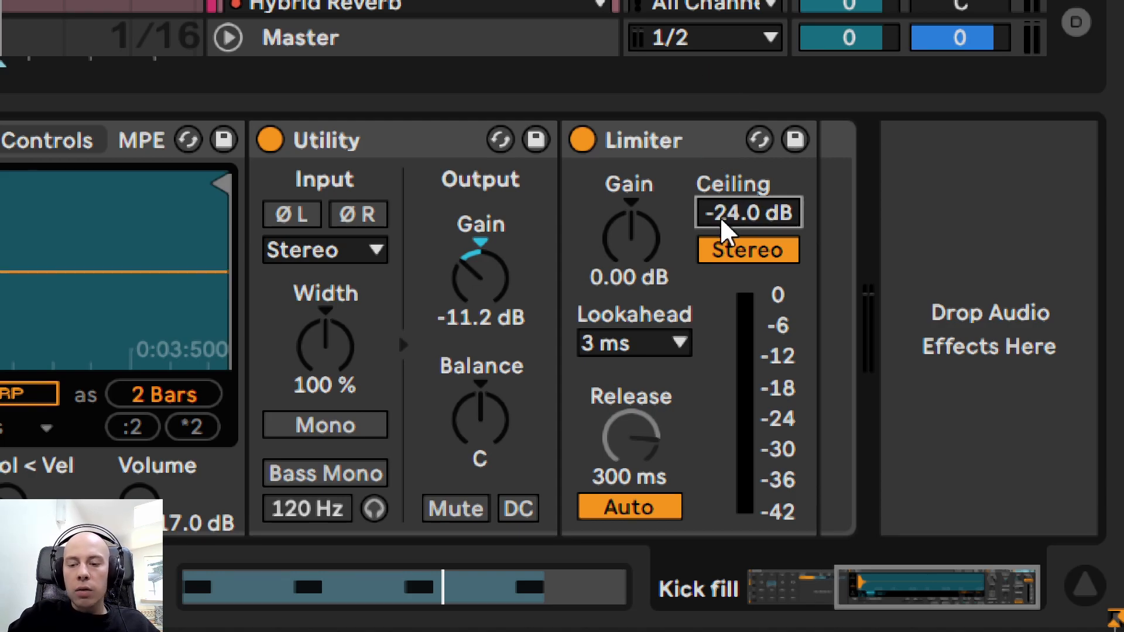
{"action": "double_click", "coordinate": [705, 226]}
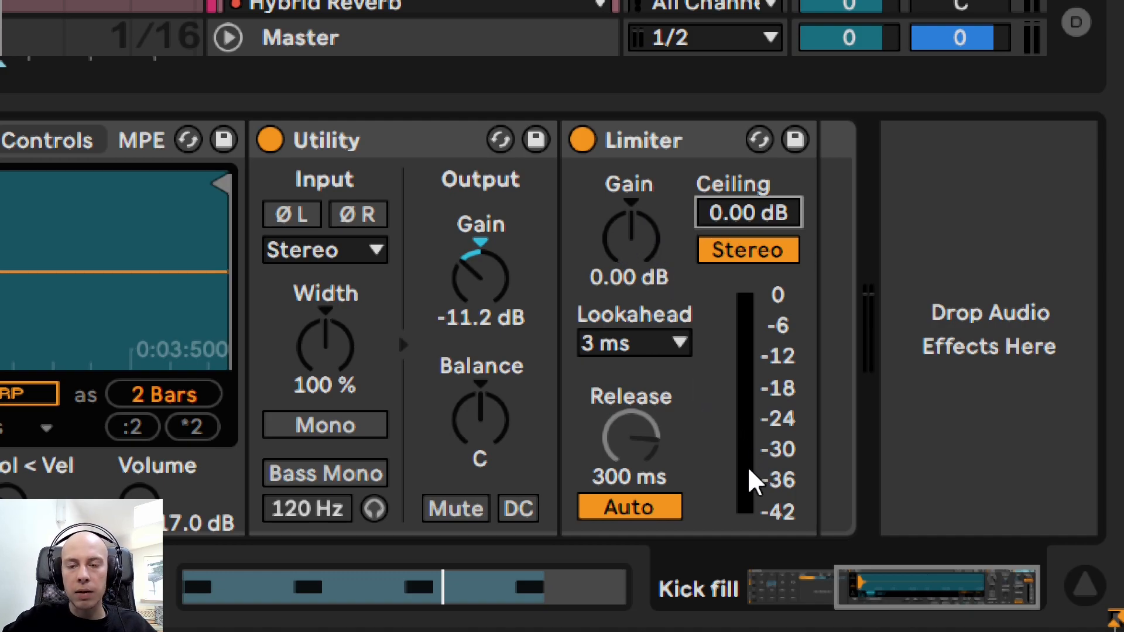
Step: Set the Limiter's Ceiling to -24.0 dB and Gain to 13.1 dB, and compare with the Limiter bypassed during playback
{"action": "left_click_drag", "start_coordinate": [745, 225], "coordinate": [717, 237]}
{"action": "left_click_drag", "start_coordinate": [630, 240], "coordinate": [602, 188]}
{"action": "left_click", "coordinate": [581, 141]}
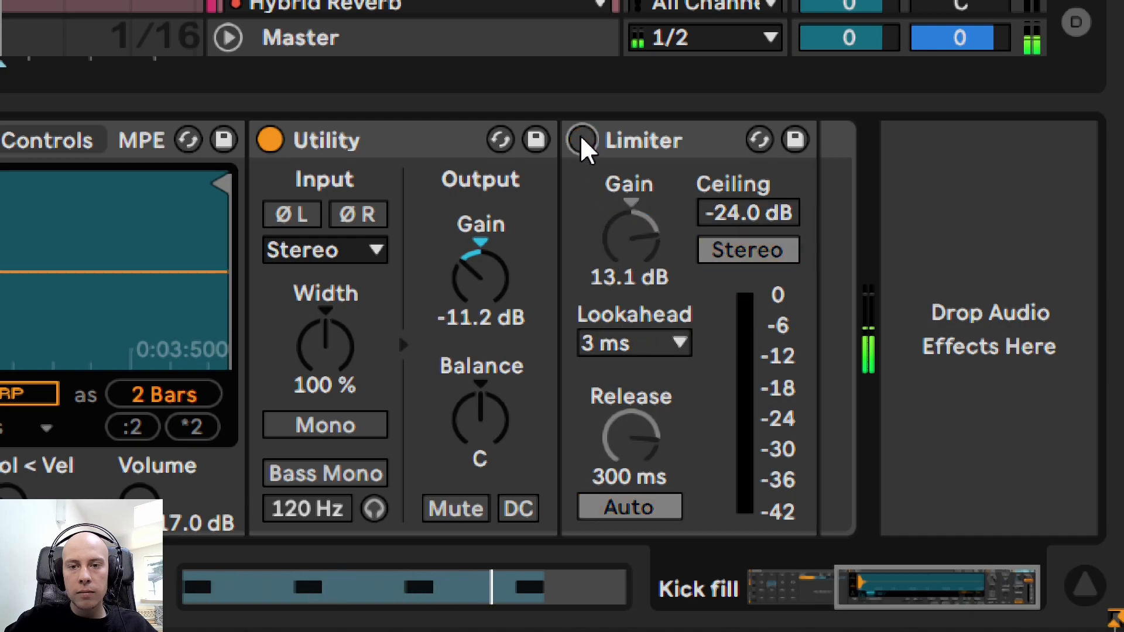
{"action": "left_click", "coordinate": [582, 141]}
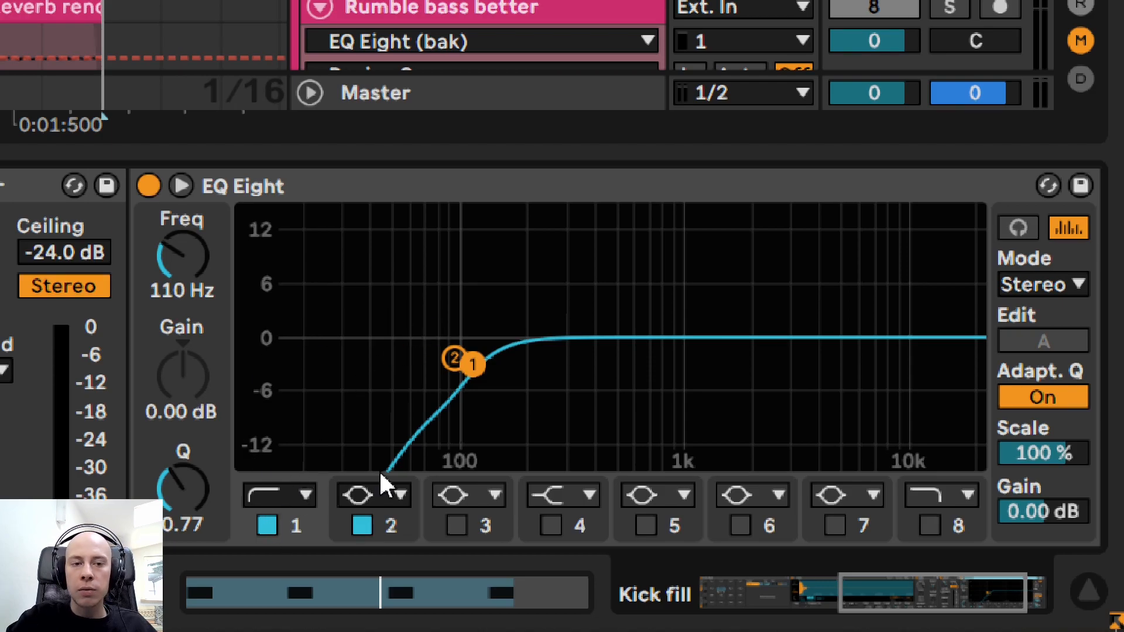
Step: Compare the Kick fill with its EQ Eight bypassed and enabled during playback
{"action": "left_click", "coordinate": [150, 189]}
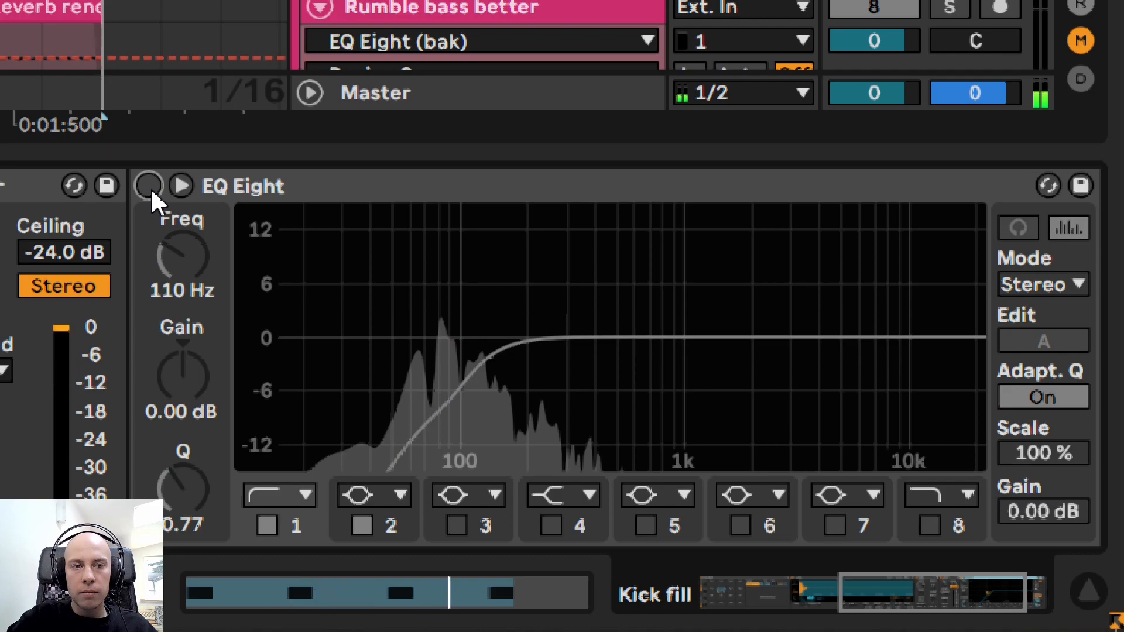
{"action": "left_click", "coordinate": [150, 187]}
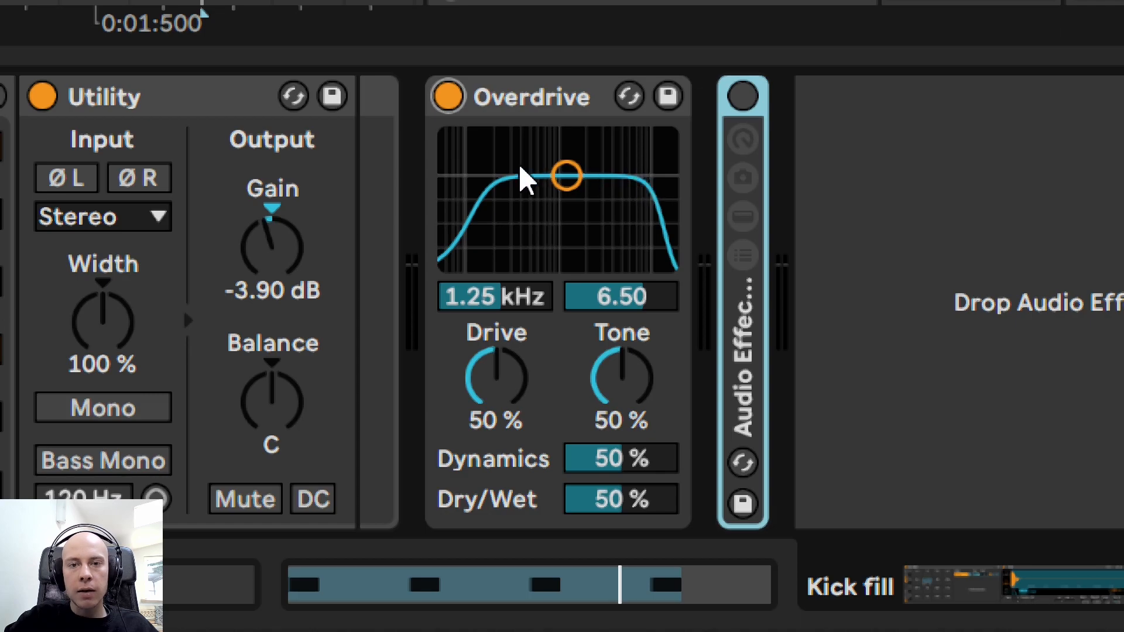
Step: Set the Overdrive's filter frequency to 177 Hz and its bandwidth to 4.62
{"action": "left_click_drag", "start_coordinate": [495, 296], "coordinate": [489, 326]}
{"action": "left_click_drag", "start_coordinate": [621, 296], "coordinate": [592, 306]}
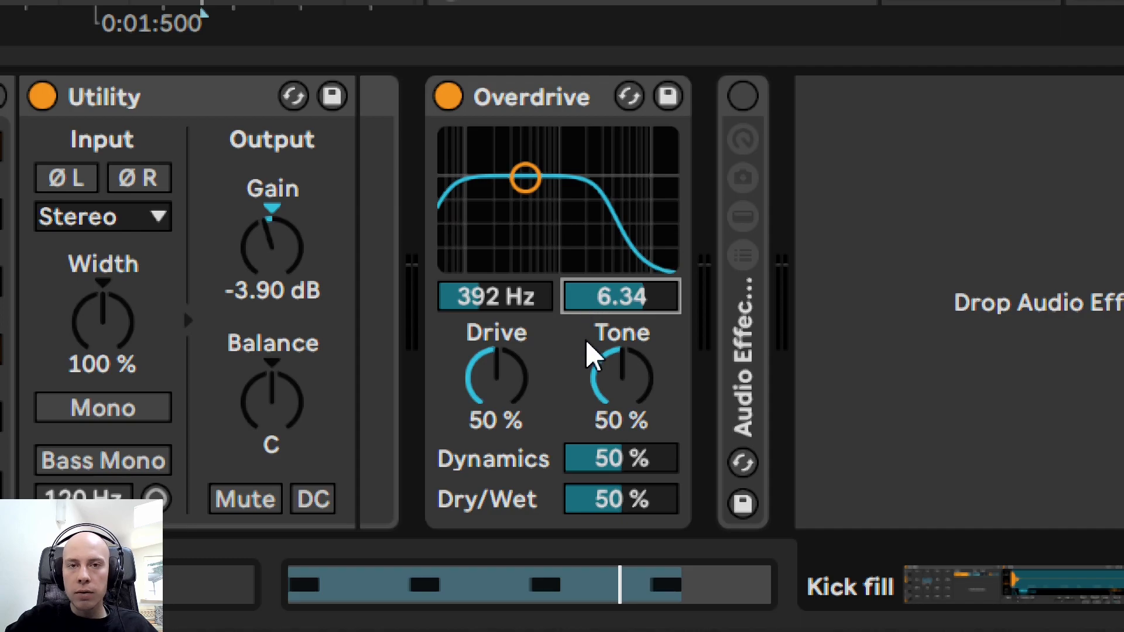
{"action": "mouse_move", "coordinate": [488, 316]}
{"action": "left_mouse_down"}
{"action": "mouse_move", "coordinate": [489, 351]}
{"action": "mouse_move", "coordinate": [489, 278]}
{"action": "mouse_move", "coordinate": [489, 319]}
{"action": "mouse_move", "coordinate": [489, 309]}
{"action": "left_mouse_up"}
{"action": "mouse_move", "coordinate": [632, 301]}
{"action": "left_mouse_down"}
{"action": "mouse_move", "coordinate": [632, 324]}
{"action": "mouse_move", "coordinate": [632, 311]}
{"action": "left_mouse_up"}
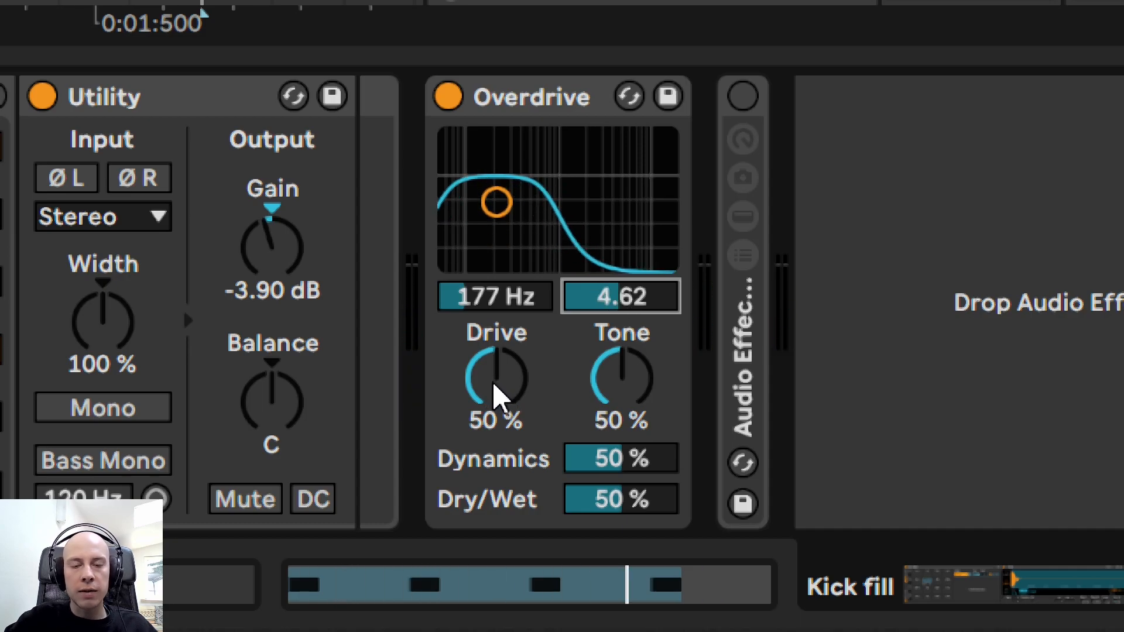
Step: Set the Overdrive's Drive to 69 % and Tone to 24 %, and try its Dynamics and Dry/Wet amounts
{"action": "left_click", "coordinate": [623, 391]}
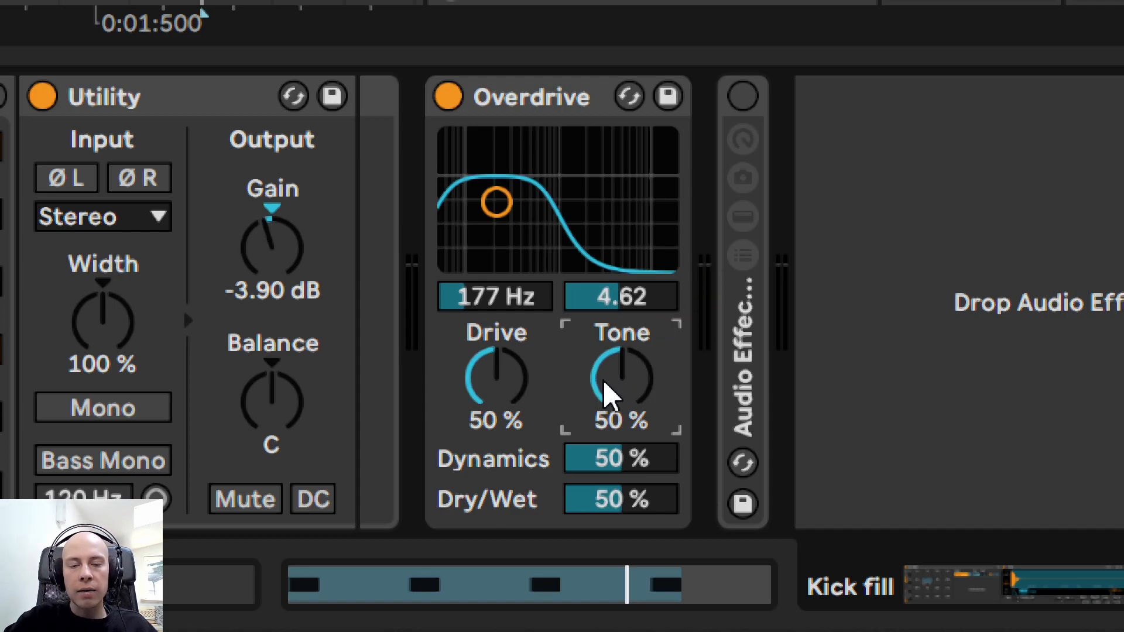
{"action": "mouse_move", "coordinate": [496, 380]}
{"action": "left_mouse_down"}
{"action": "mouse_move", "coordinate": [497, 333]}
{"action": "mouse_move", "coordinate": [496, 373]}
{"action": "mouse_move", "coordinate": [496, 337]}
{"action": "mouse_move", "coordinate": [497, 358]}
{"action": "left_mouse_up"}
{"action": "left_click_drag", "start_coordinate": [622, 378], "coordinate": [621, 408]}
{"action": "mouse_move", "coordinate": [621, 458]}
{"action": "left_mouse_down"}
{"action": "mouse_move", "coordinate": [622, 423]}
{"action": "mouse_move", "coordinate": [621, 481]}
{"action": "mouse_move", "coordinate": [622, 400]}
{"action": "mouse_move", "coordinate": [621, 453]}
{"action": "left_mouse_up"}
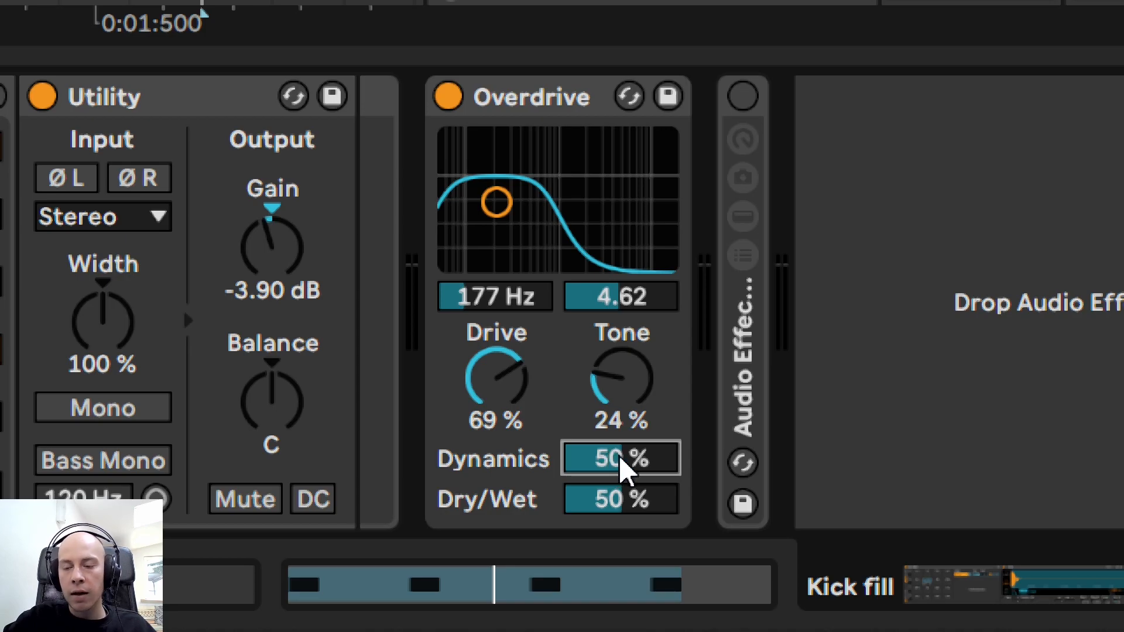
{"action": "mouse_move", "coordinate": [621, 499]}
{"action": "left_mouse_down"}
{"action": "mouse_move", "coordinate": [622, 547]}
{"action": "mouse_move", "coordinate": [622, 499]}
{"action": "left_mouse_up"}
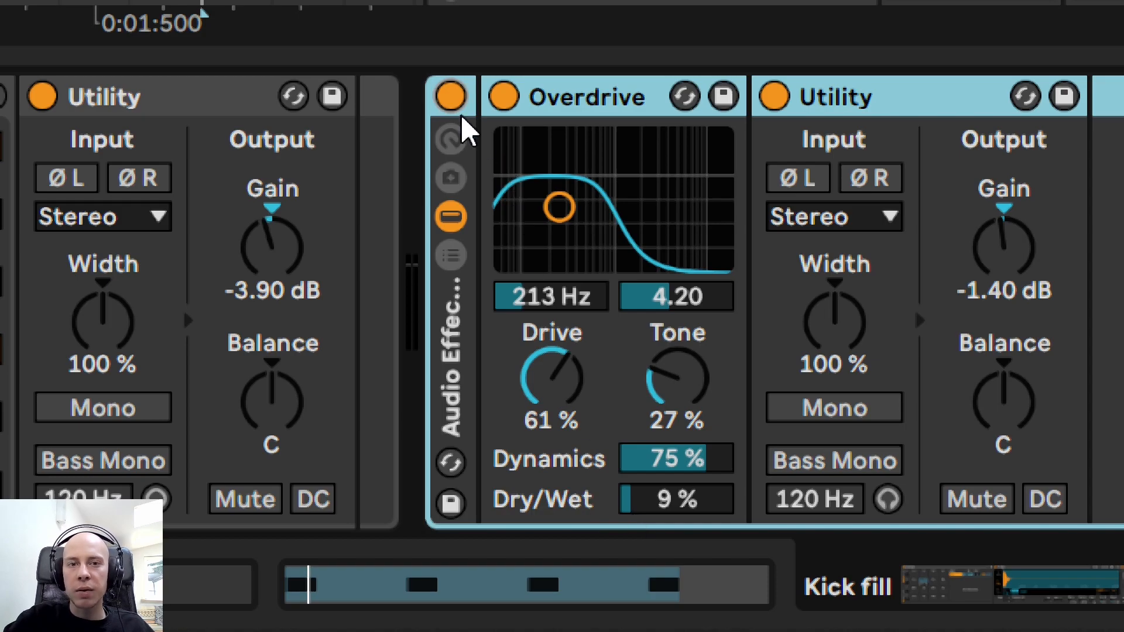
Step: Compare the Kick fill with the Overdrive and Utility effect rack bypassed and enabled during playback
{"action": "left_click", "coordinate": [449, 100]}
{"action": "left_click", "coordinate": [450, 98]}
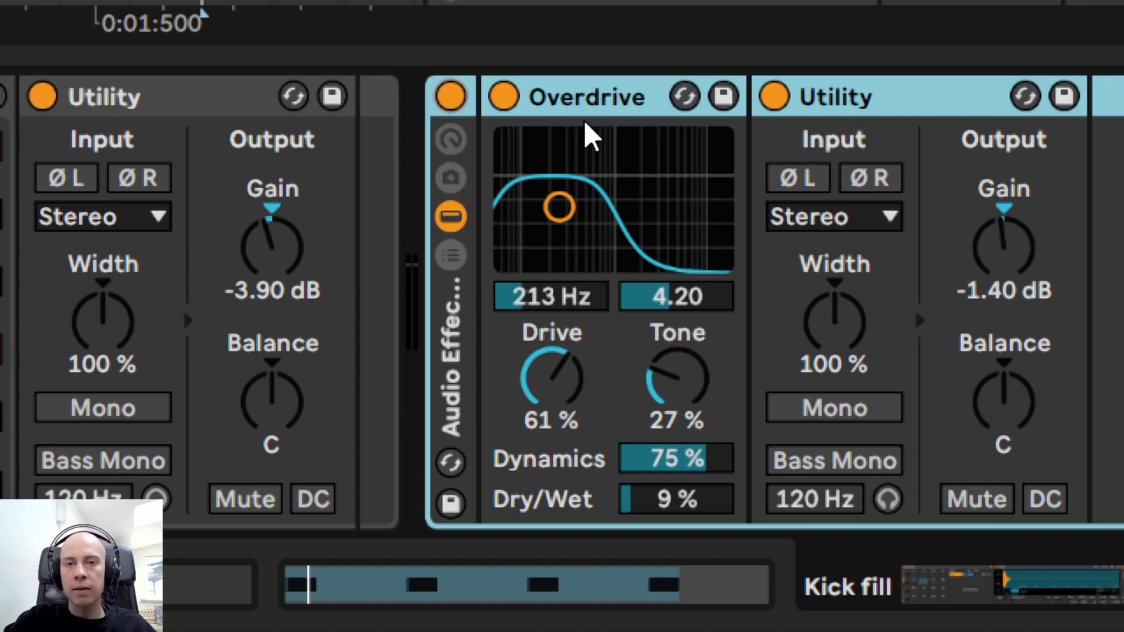
{"action": "key", "text": "space"}
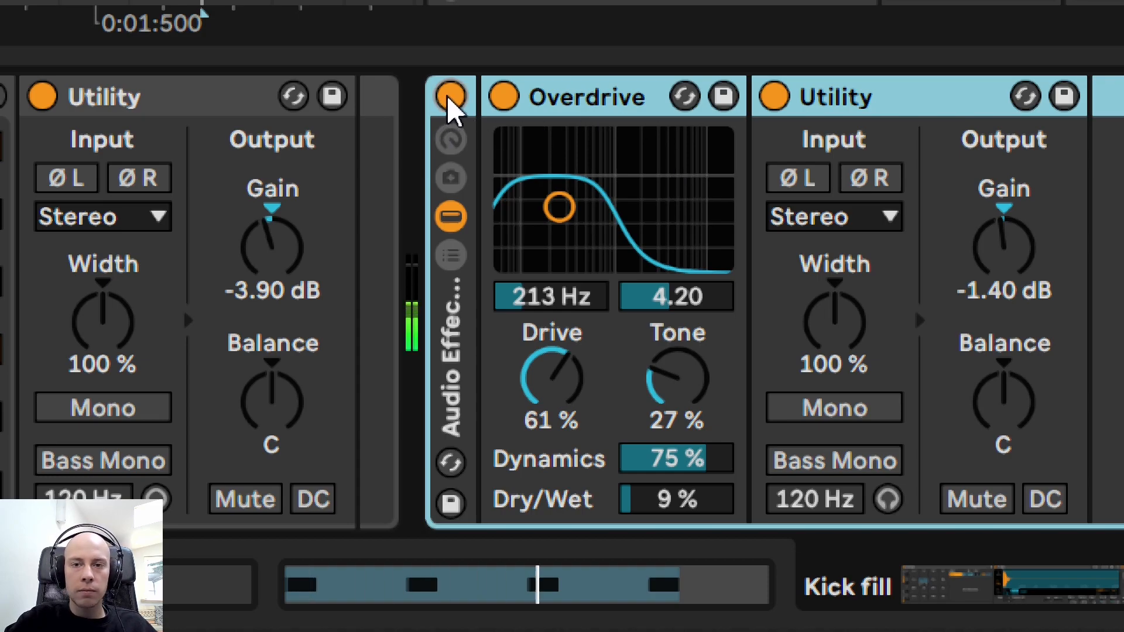
{"action": "left_click", "coordinate": [450, 97]}
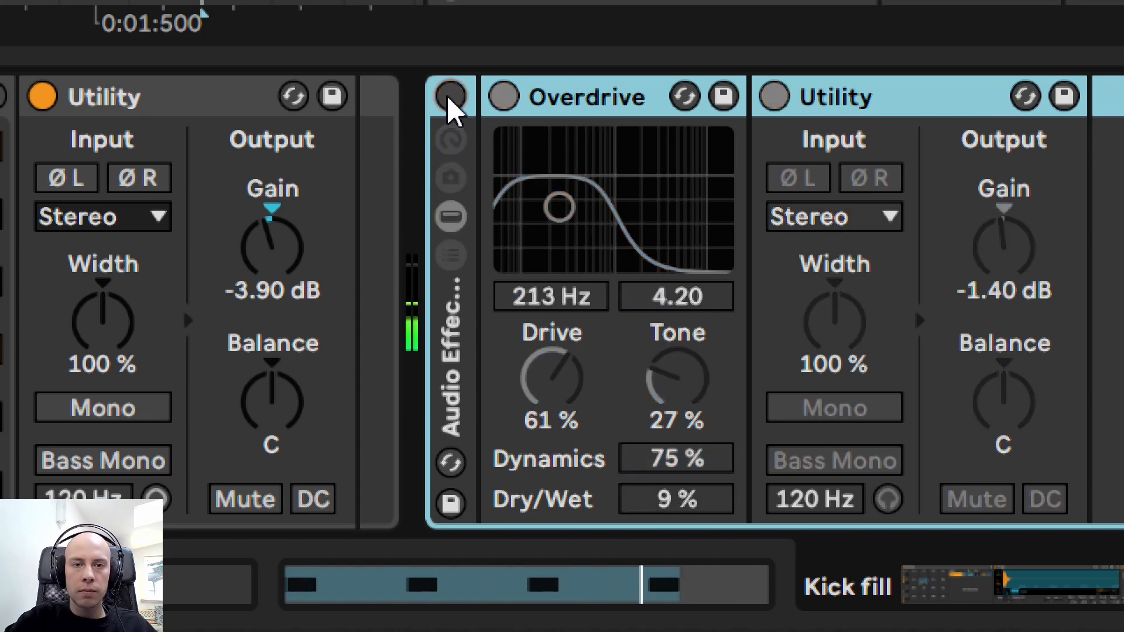
{"action": "left_click", "coordinate": [450, 97]}
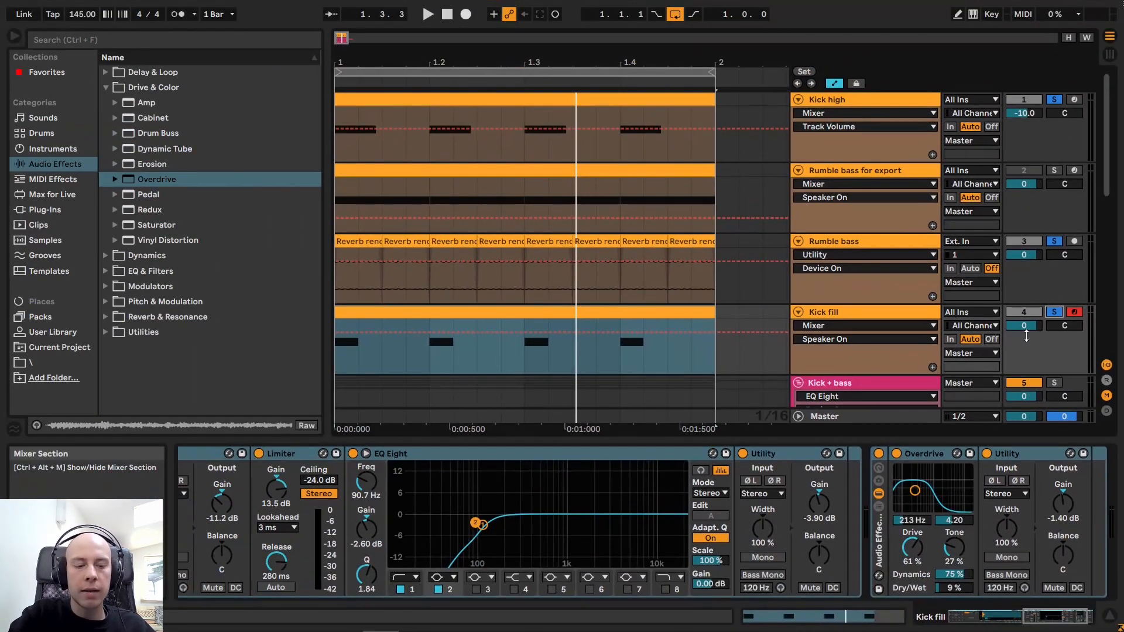
Step: Play the loop and toggle the Kick fill's solo to hear the kick and rumble bass with and without it
{"action": "key", "text": "space"}
{"action": "left_click", "coordinate": [1056, 312]}
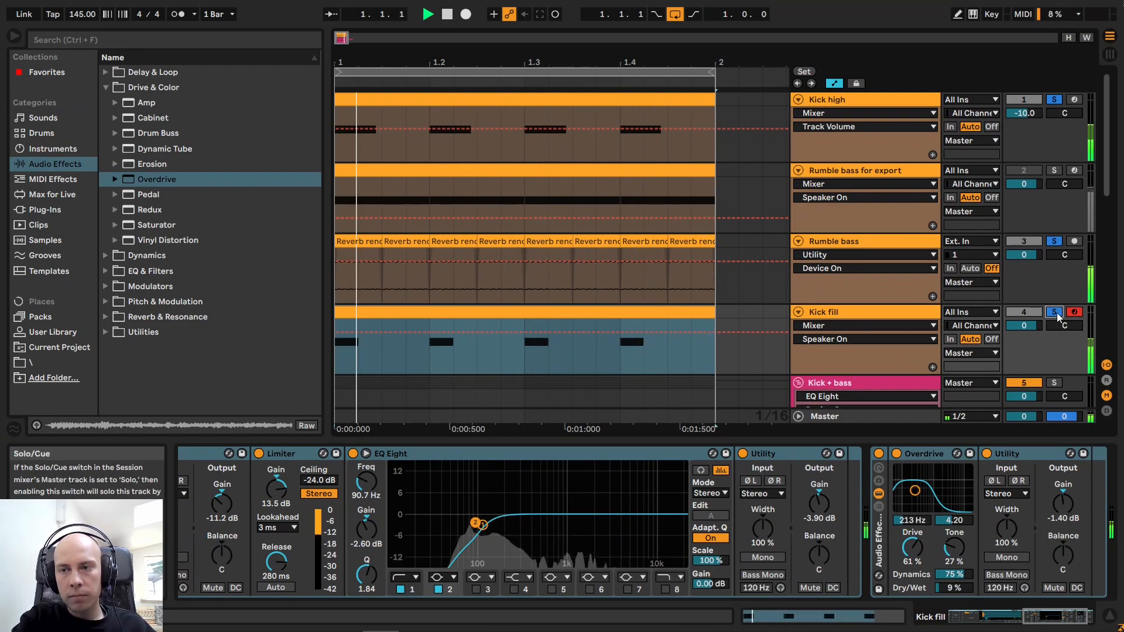
{"action": "left_click", "coordinate": [1055, 311]}
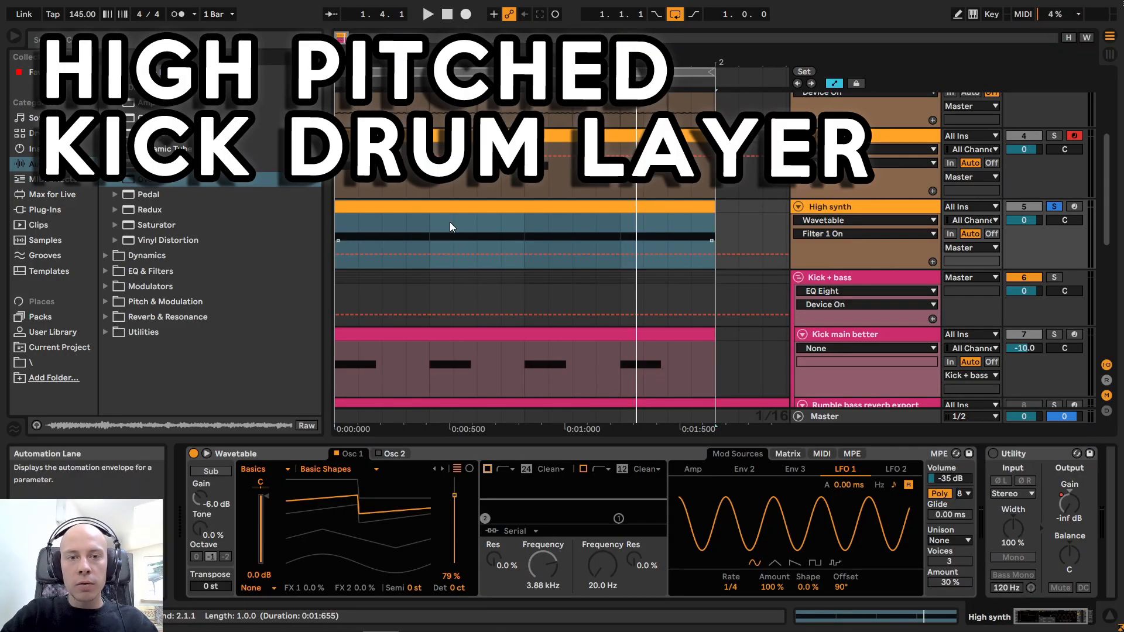
Step: Open the High synth MIDI clip and examine the pitch and length of its notes
{"action": "double_click", "coordinate": [446, 212]}
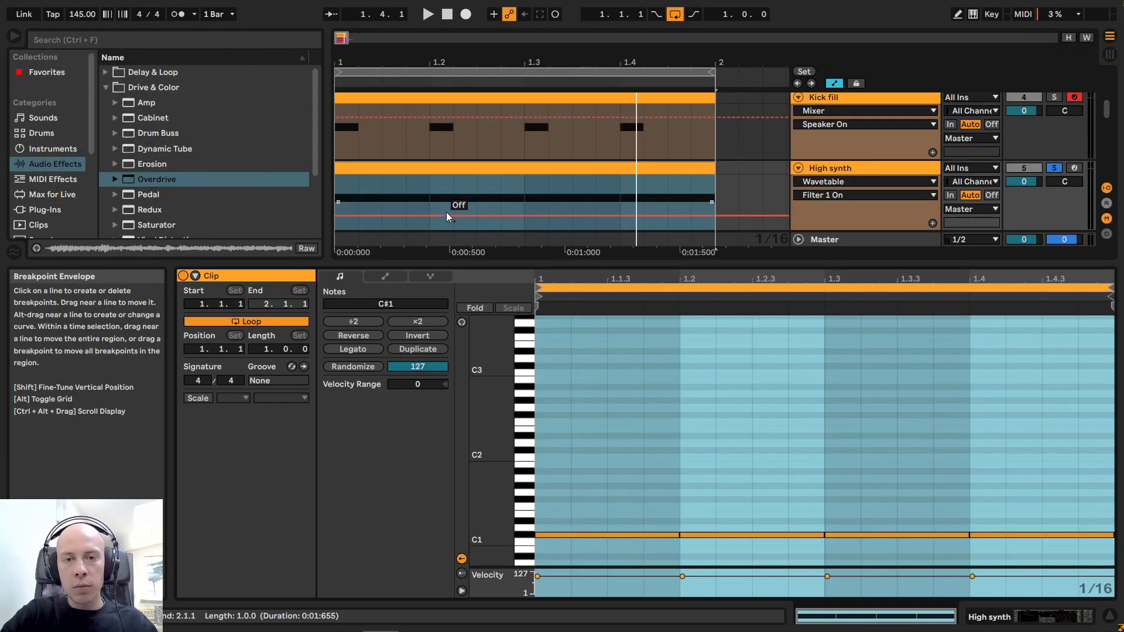
{"action": "scroll", "coordinate": [655, 378], "scroll_direction": "down", "scroll_amount": 3}
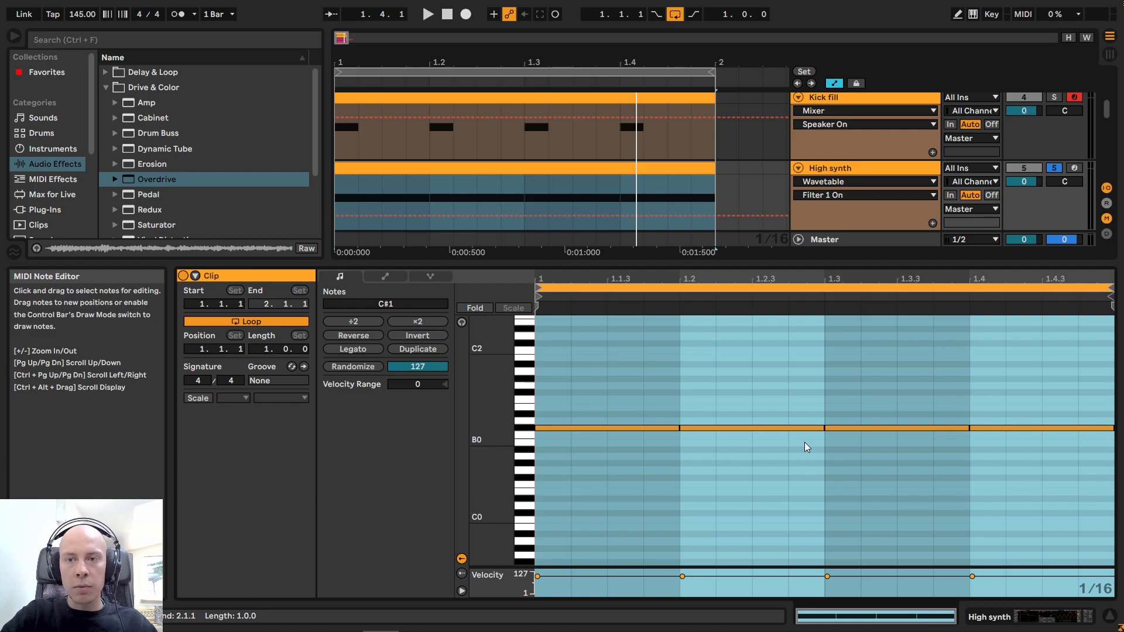
{"action": "left_click_drag", "start_coordinate": [485, 444], "coordinate": [524, 449]}
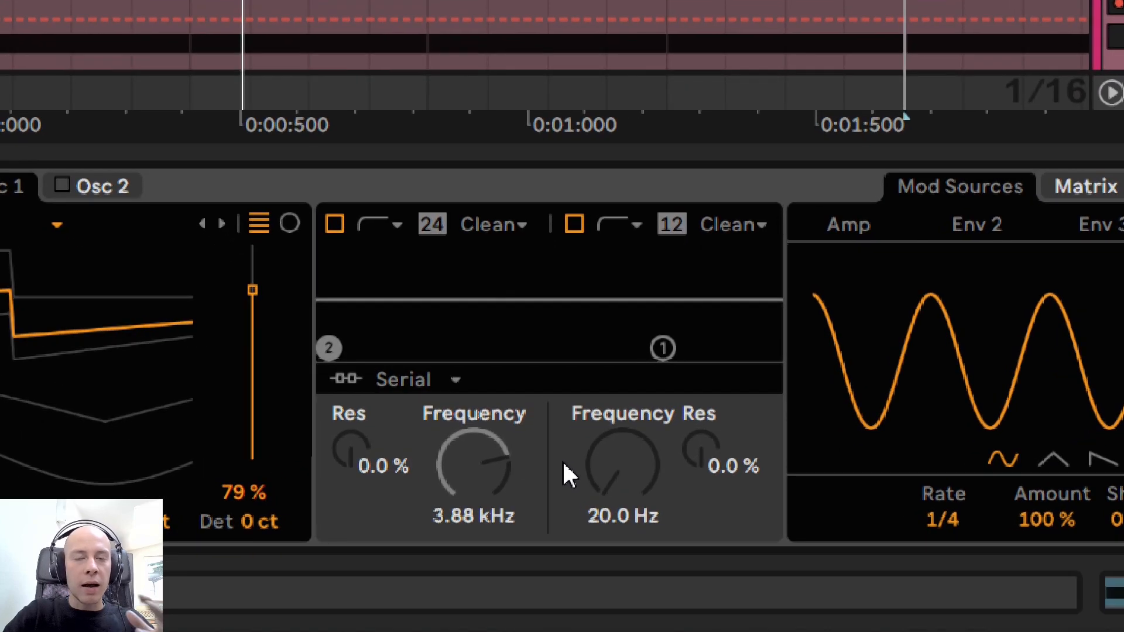
Step: Enable the High synth Wavetable's first filter, the 24 dB high-pass at 3.88 kHz, and listen to the result
{"action": "left_click", "coordinate": [334, 224]}
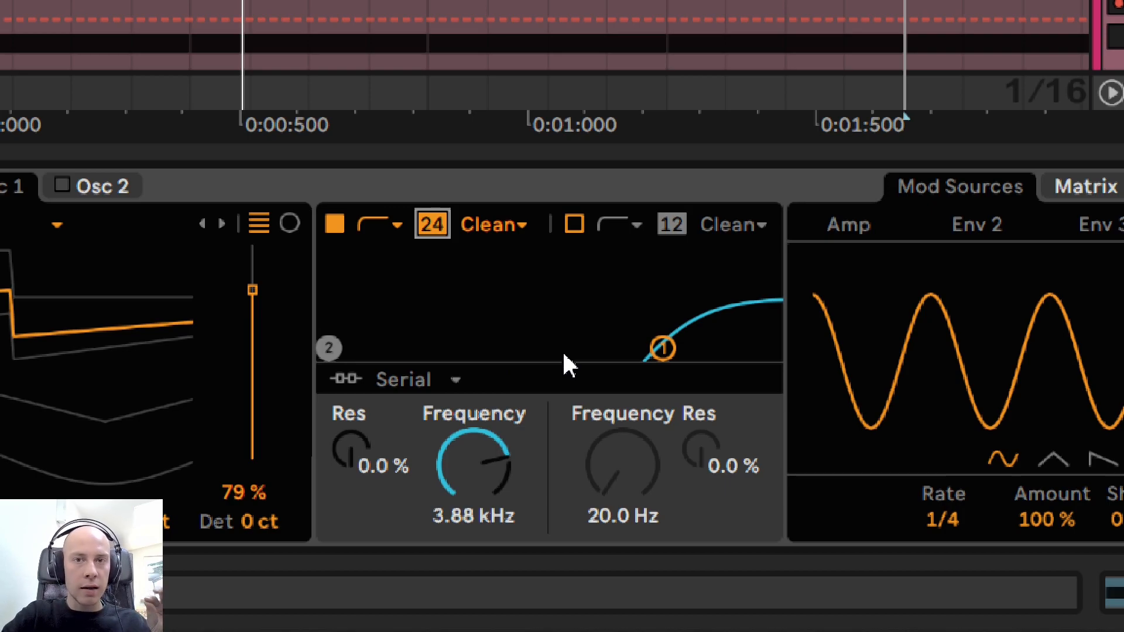
{"action": "key", "text": "space"}
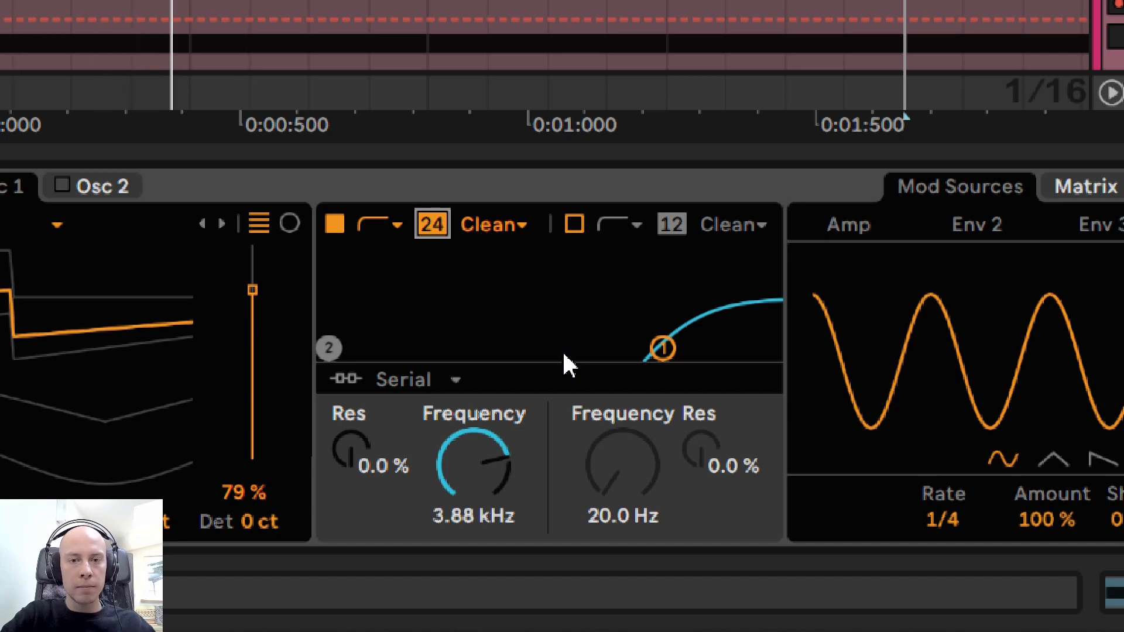
Step: Enable the Utility on the High synth and select its automated Gain parameter
{"action": "scroll", "coordinate": [724, 378], "scroll_direction": "right", "scroll_amount": 3}
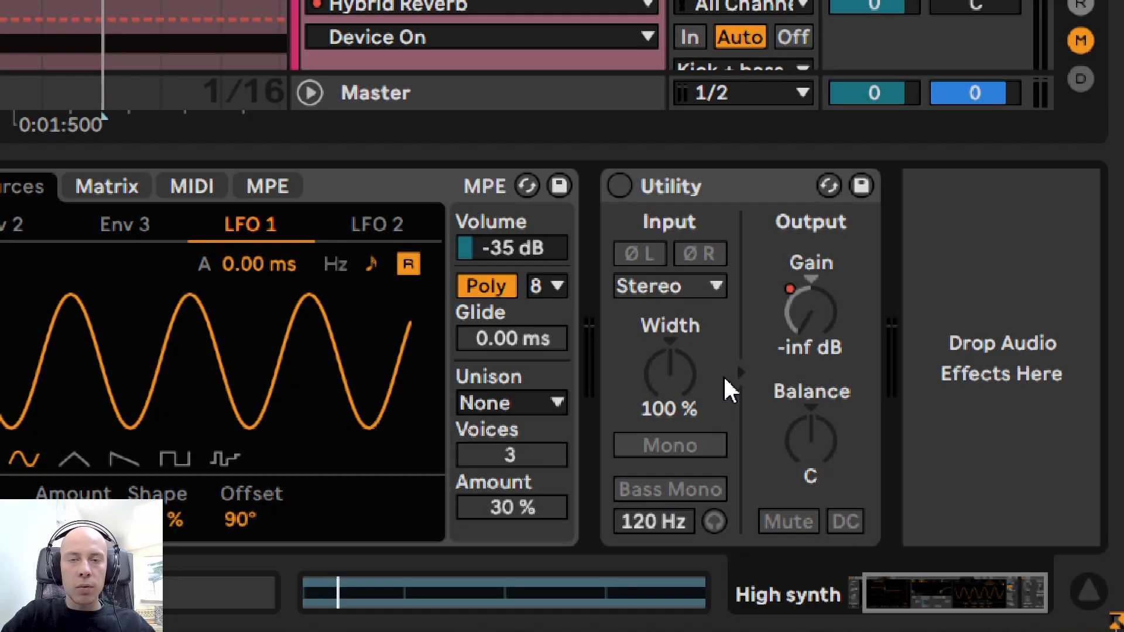
{"action": "left_click", "coordinate": [619, 187]}
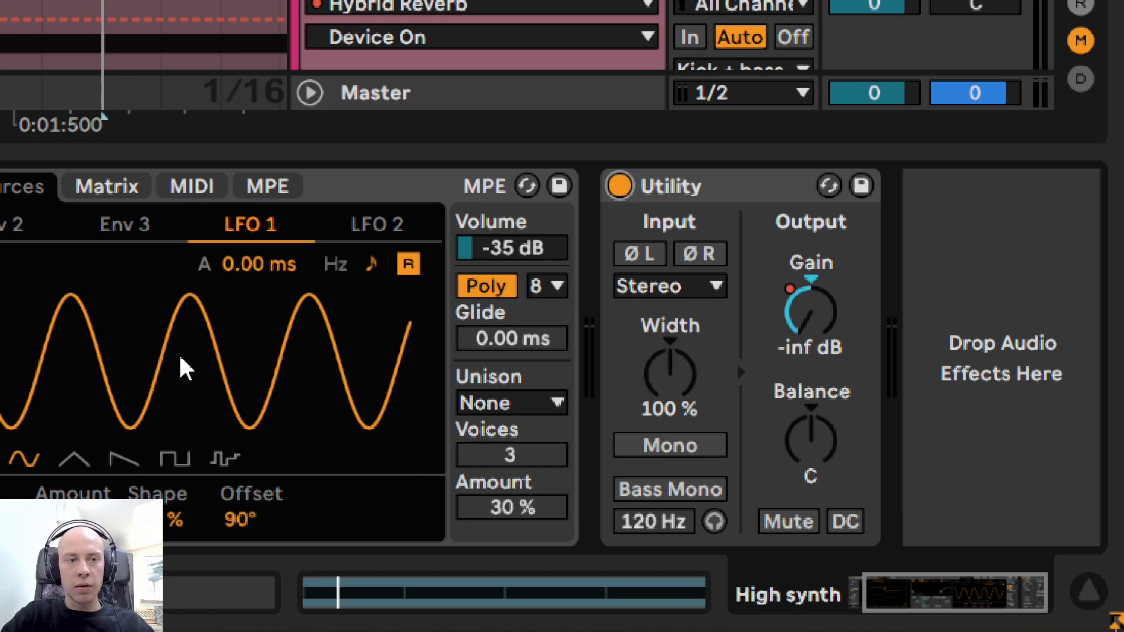
{"action": "left_click", "coordinate": [809, 315]}
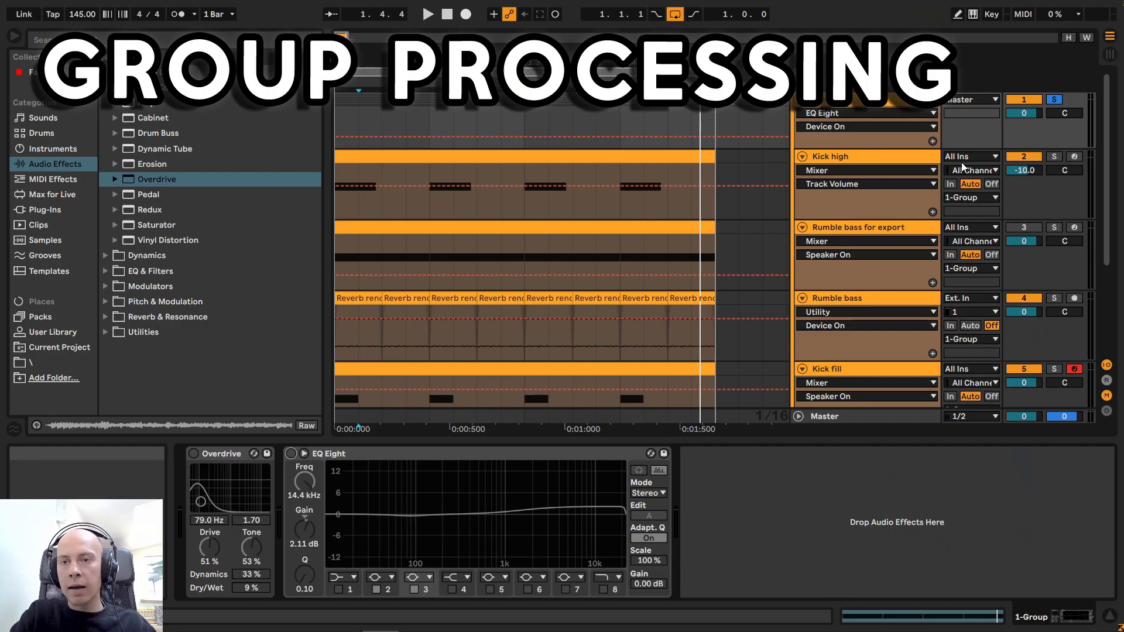
Step: Enable the Overdrive on the 1-Group track and compare it with the bypassed sound during playback
{"action": "left_click_drag", "start_coordinate": [1104, 146], "coordinate": [1081, 133]}
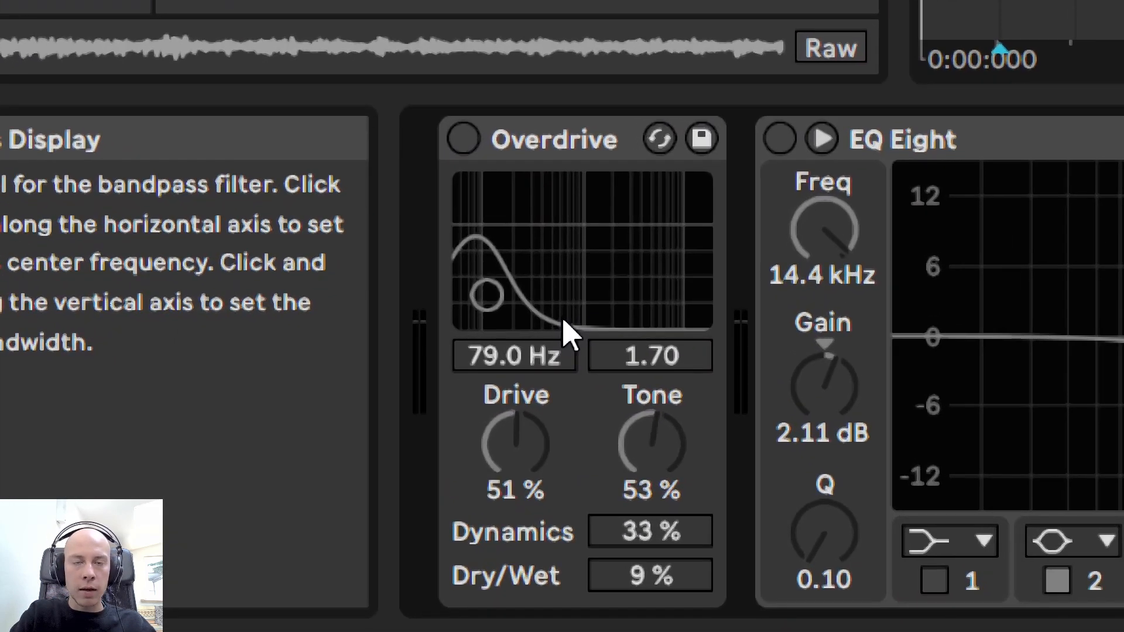
{"action": "left_click", "coordinate": [464, 139]}
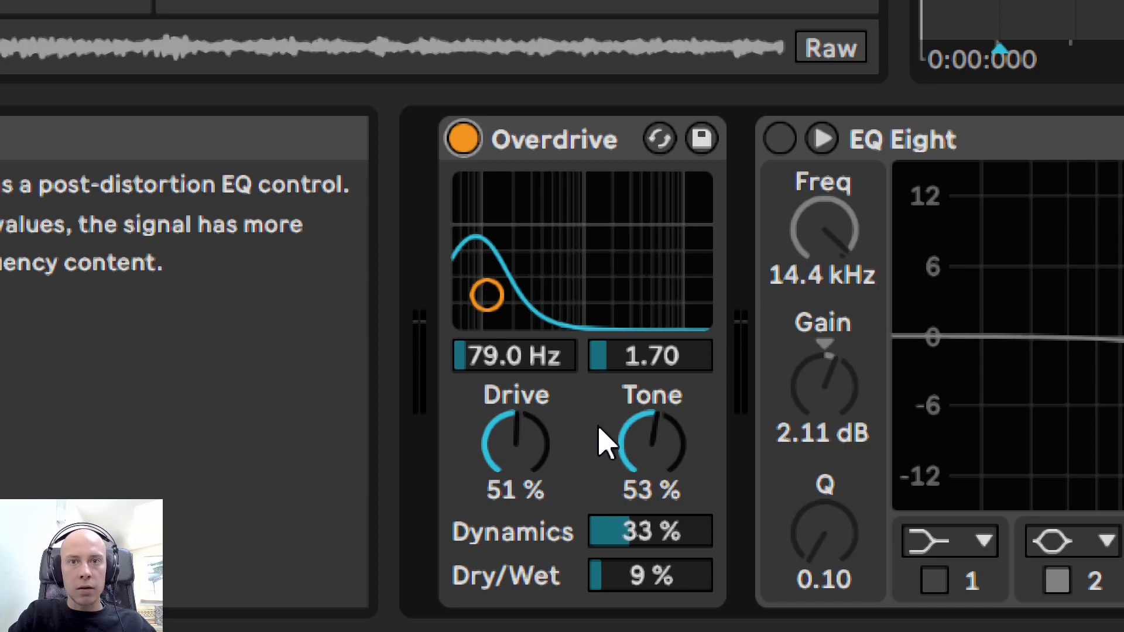
{"action": "left_click", "coordinate": [463, 140]}
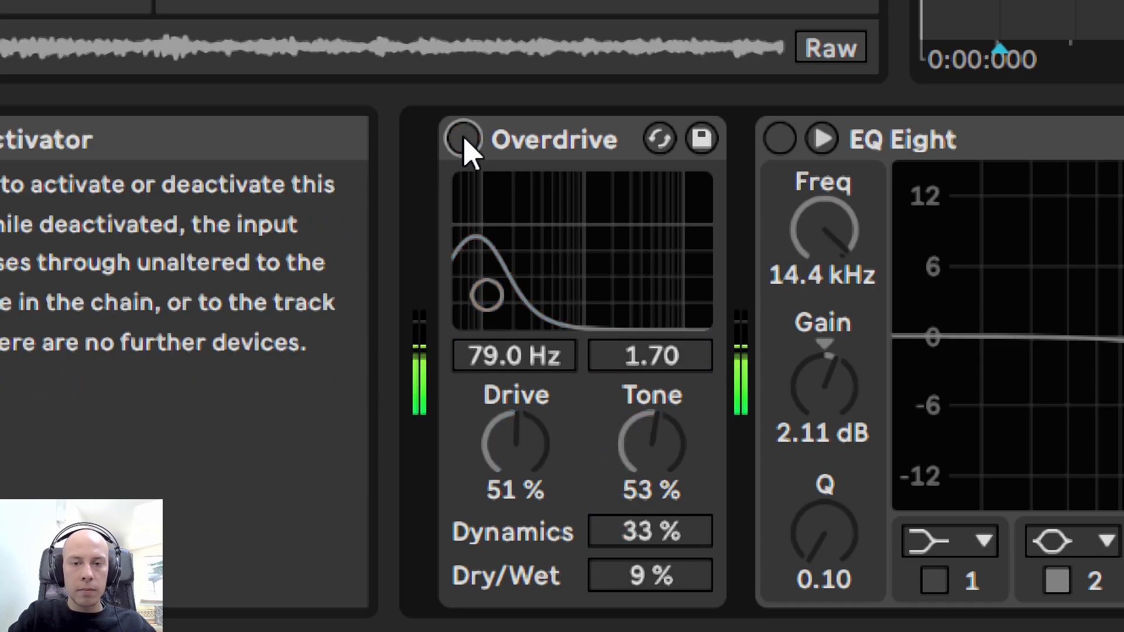
{"action": "left_click", "coordinate": [463, 141]}
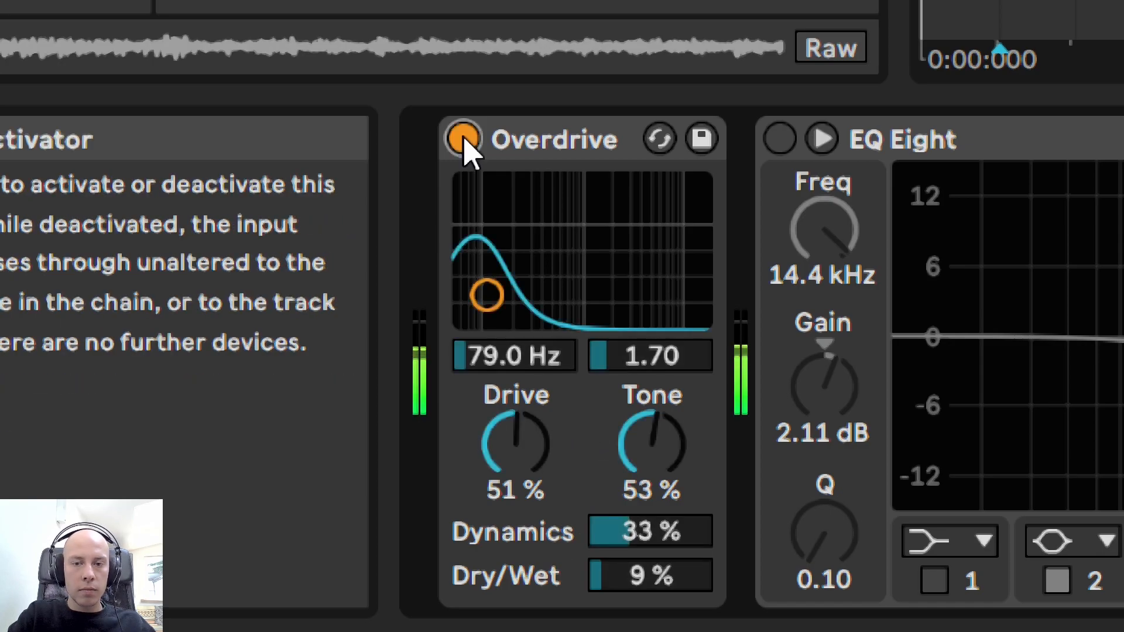
{"action": "left_click", "coordinate": [463, 141]}
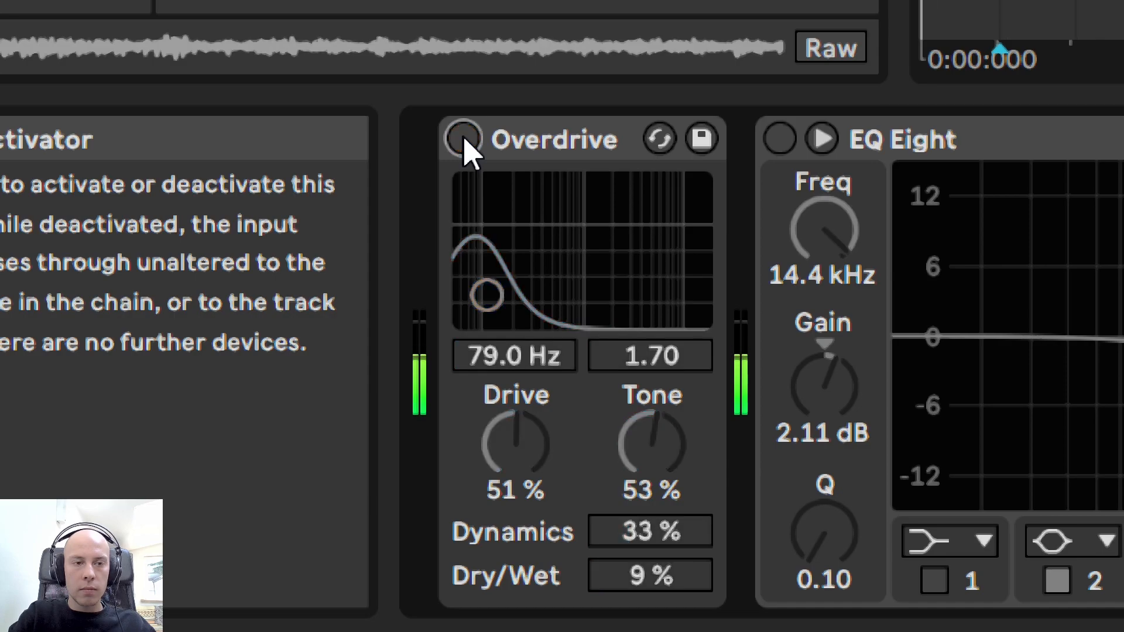
{"action": "left_click", "coordinate": [463, 141]}
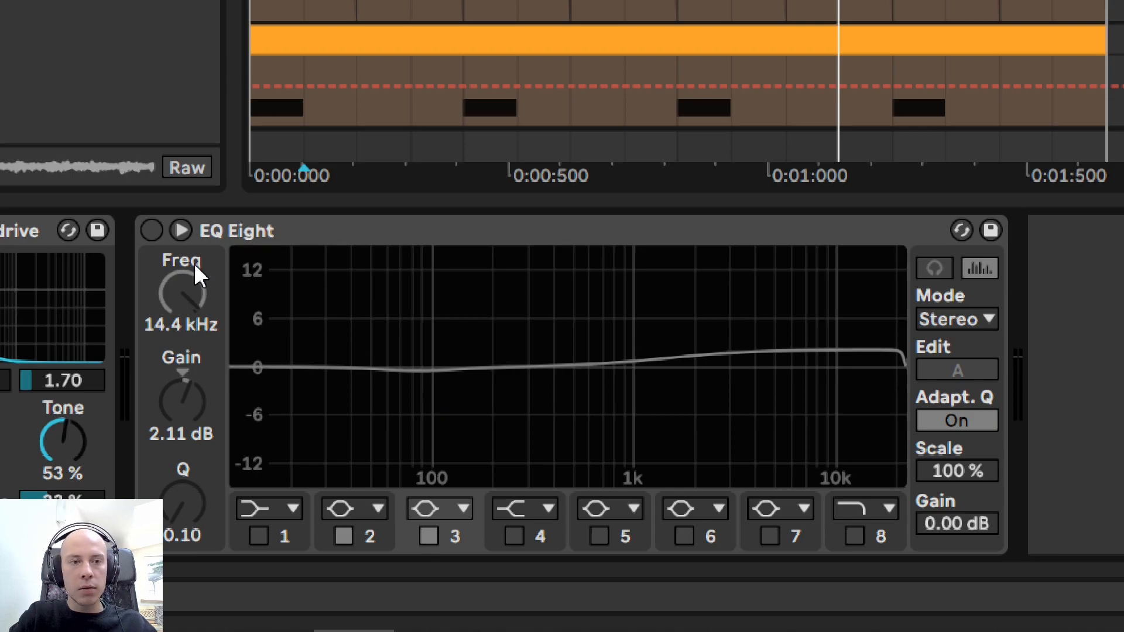
Step: Enable the group track's EQ Eight and toggle its band 3 off and on
{"action": "left_click", "coordinate": [152, 231]}
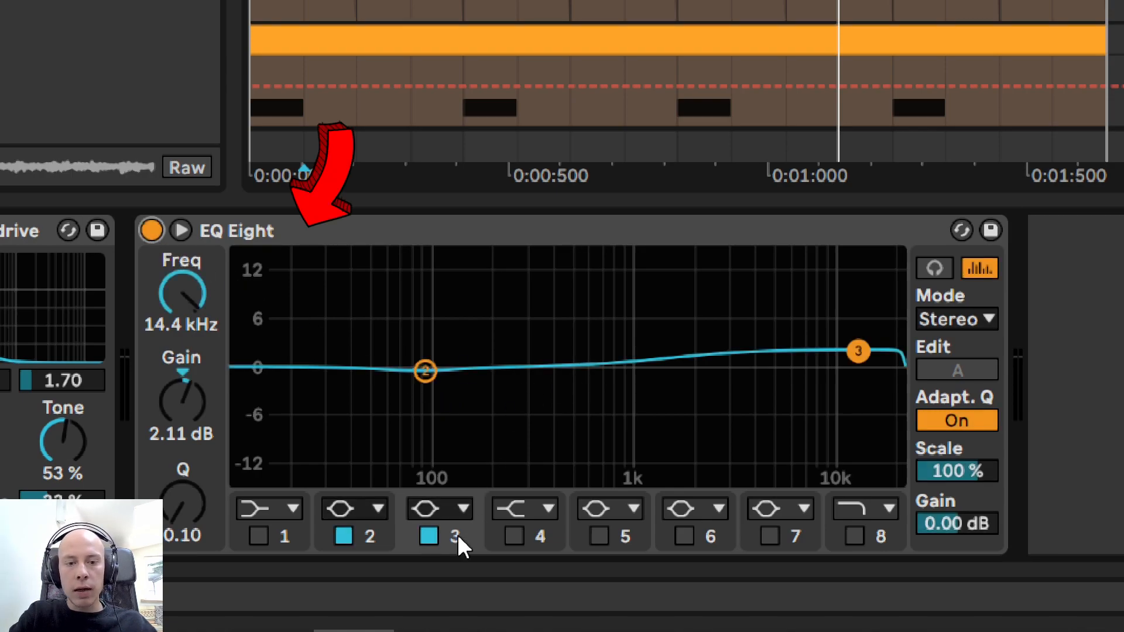
{"action": "left_click", "coordinate": [424, 535]}
{"action": "left_click", "coordinate": [426, 535]}
{"action": "left_click", "coordinate": [426, 535]}
{"action": "left_click", "coordinate": [426, 535]}
{"action": "left_click", "coordinate": [426, 535]}
{"action": "left_click", "coordinate": [426, 535]}
{"action": "left_click", "coordinate": [426, 535]}
{"action": "left_click", "coordinate": [426, 535]}
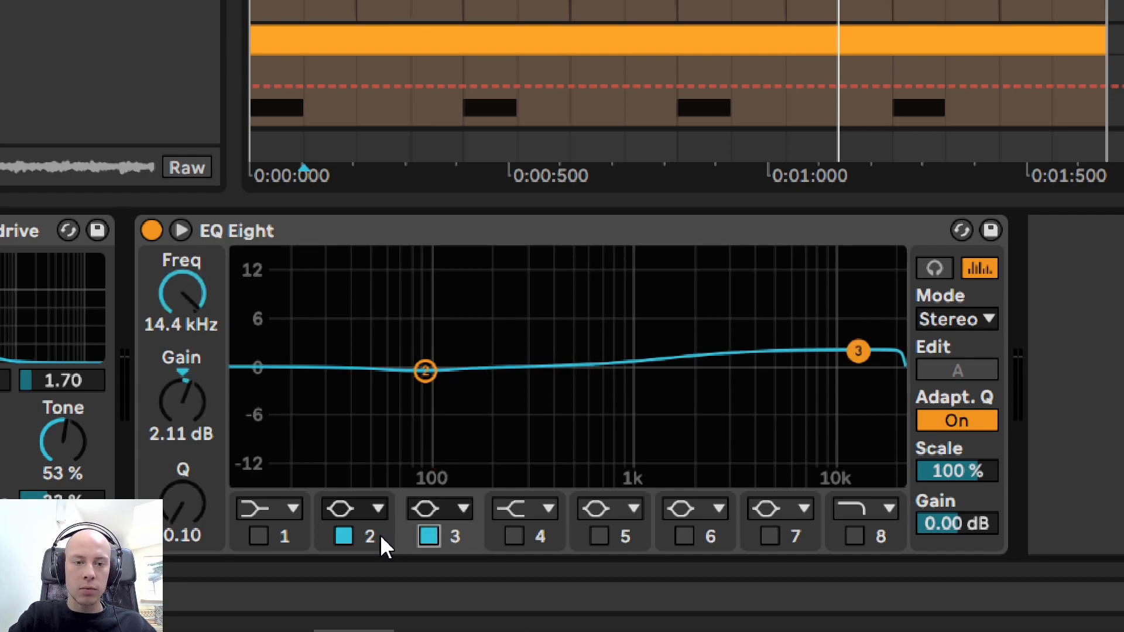
Step: Play the loop and compare the group sound with its EQ Eight bypassed and enabled
{"action": "key", "text": "space"}
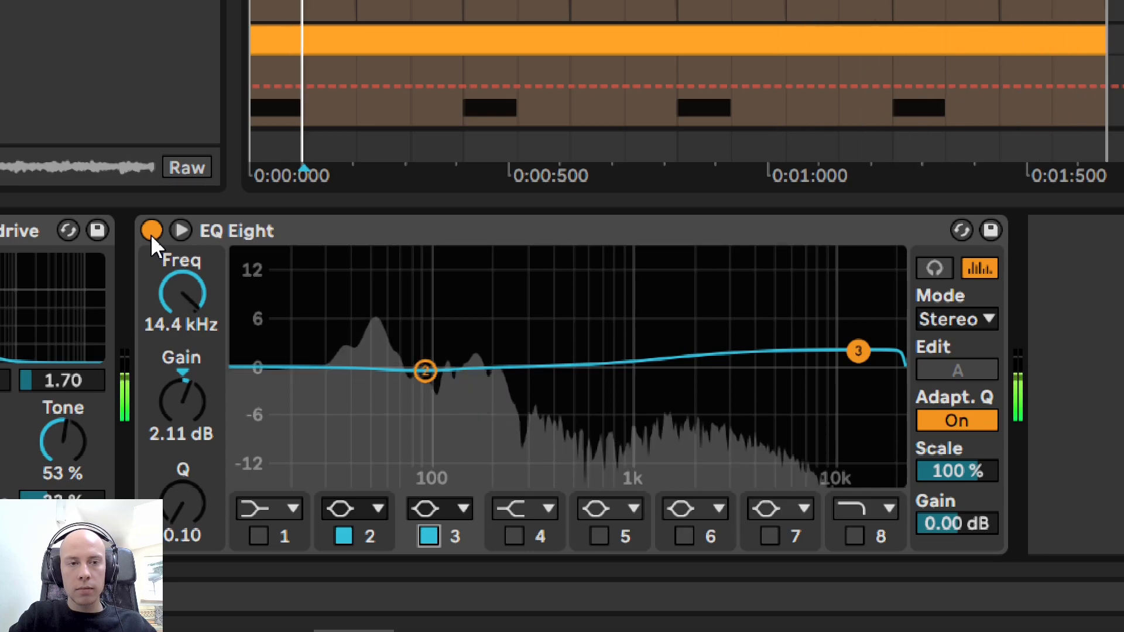
{"action": "left_click", "coordinate": [151, 230]}
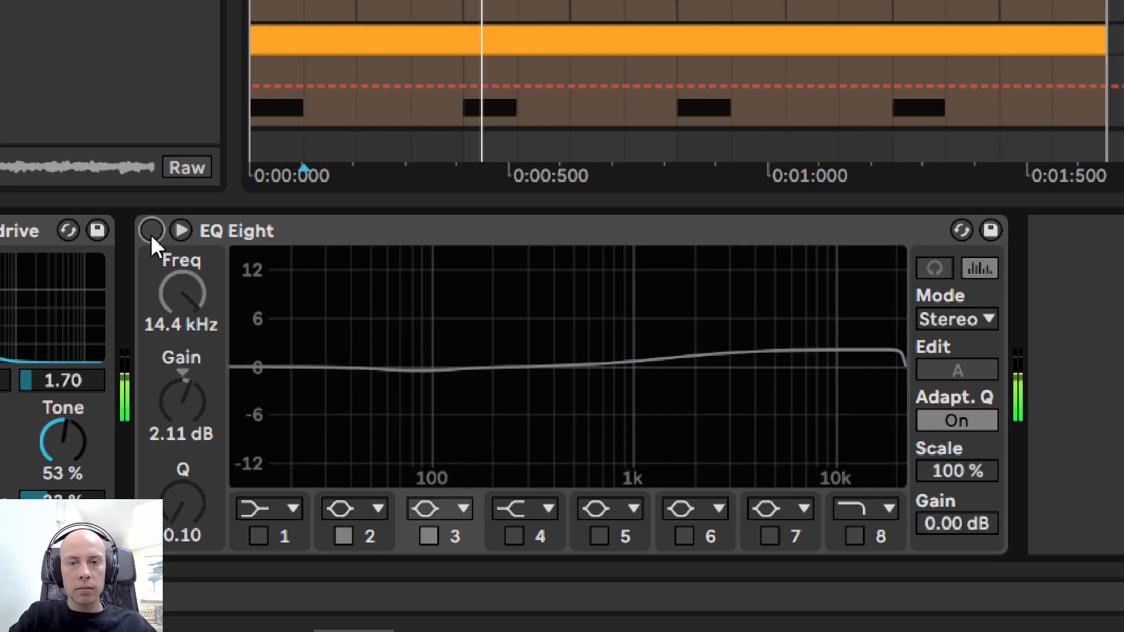
{"action": "left_click", "coordinate": [151, 234]}
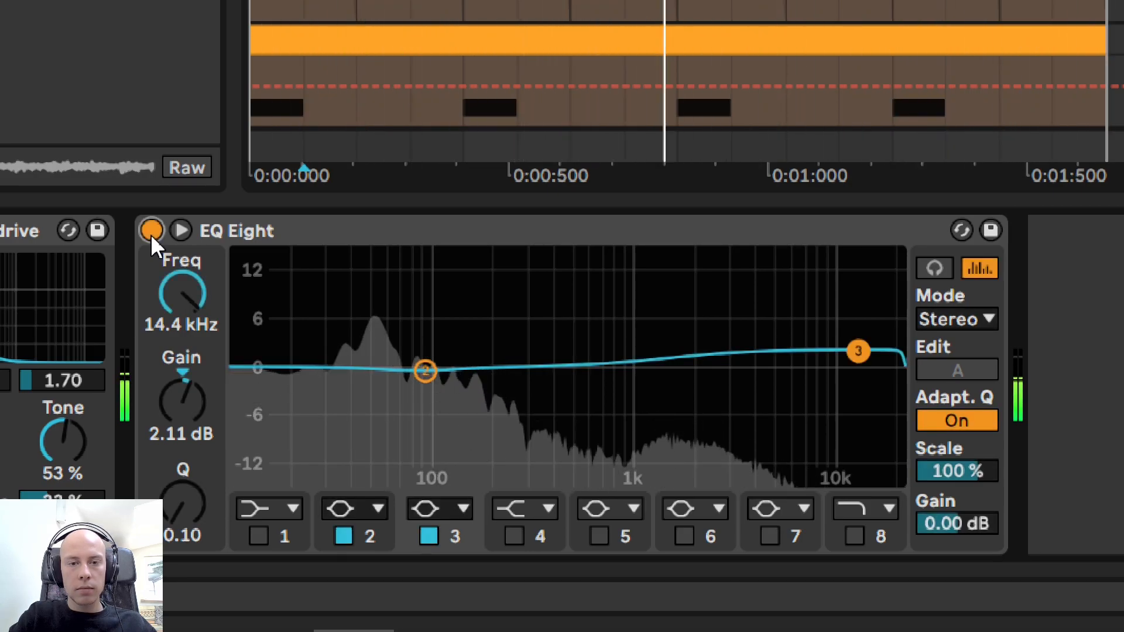